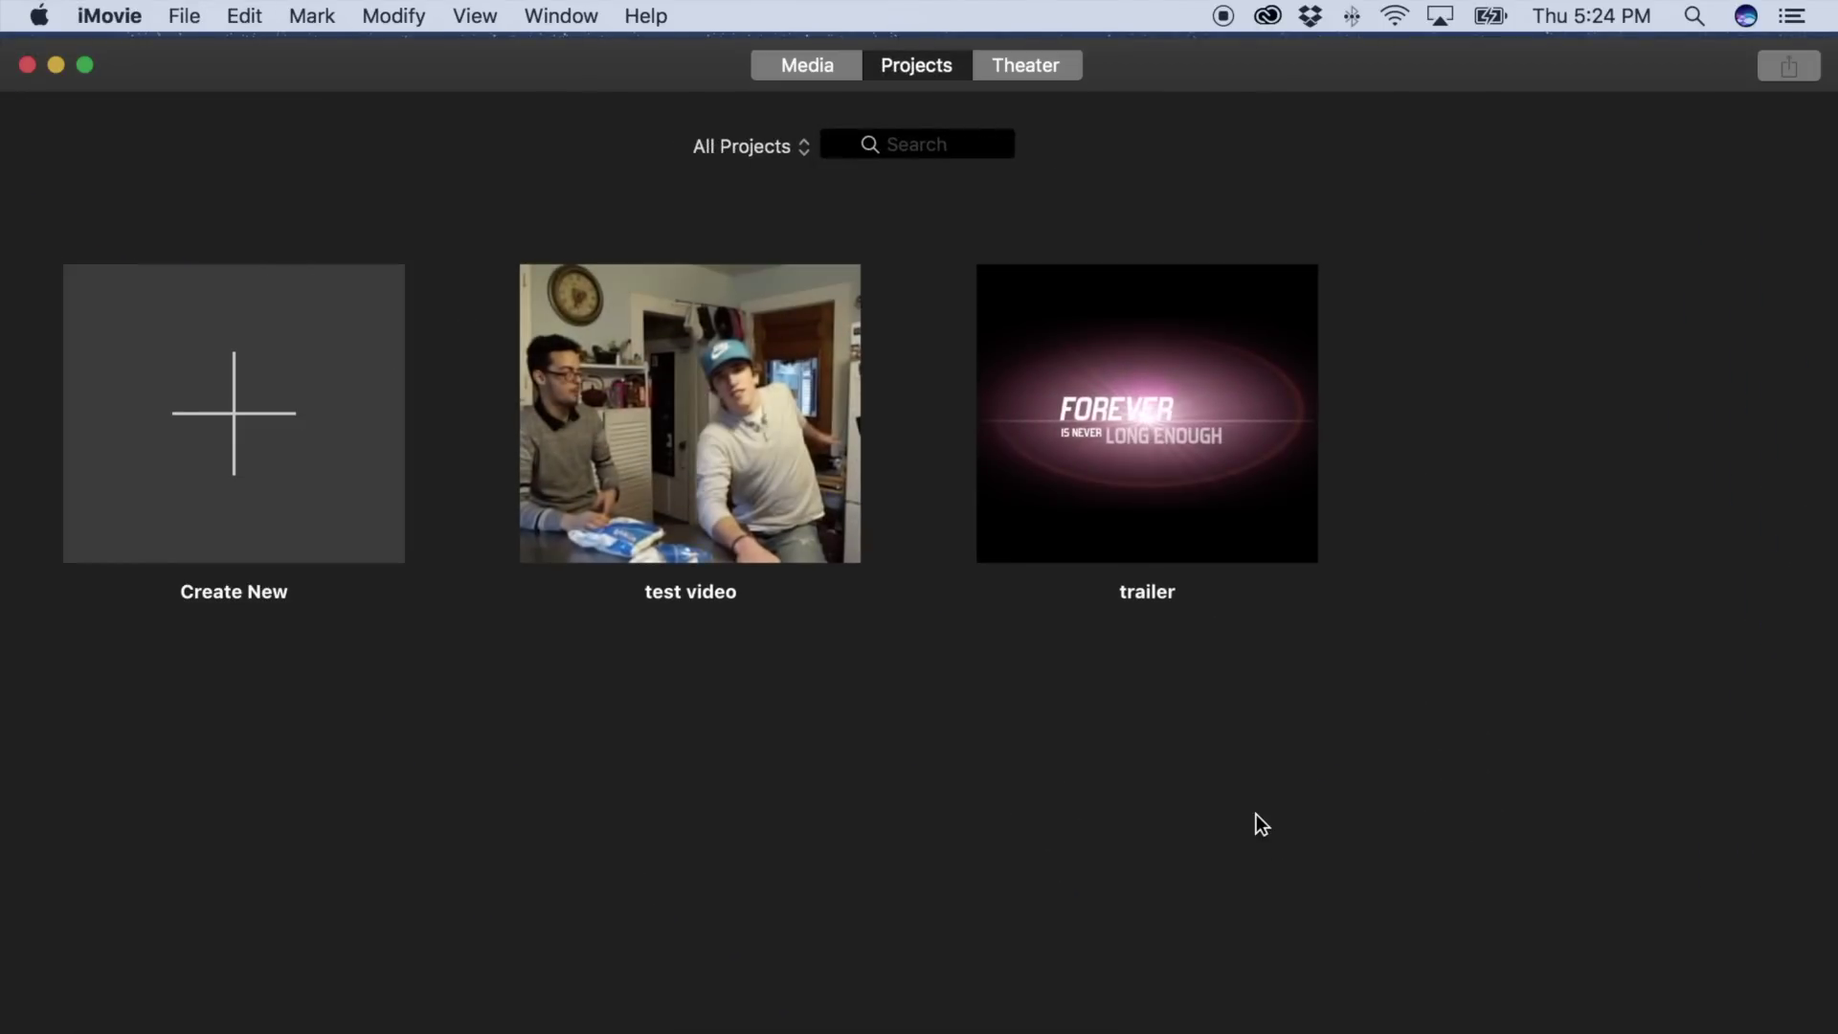
Step: Switch through the Media, Projects and Theater views, then begin creating a new project
{"action": "left_click", "coordinate": [800, 63]}
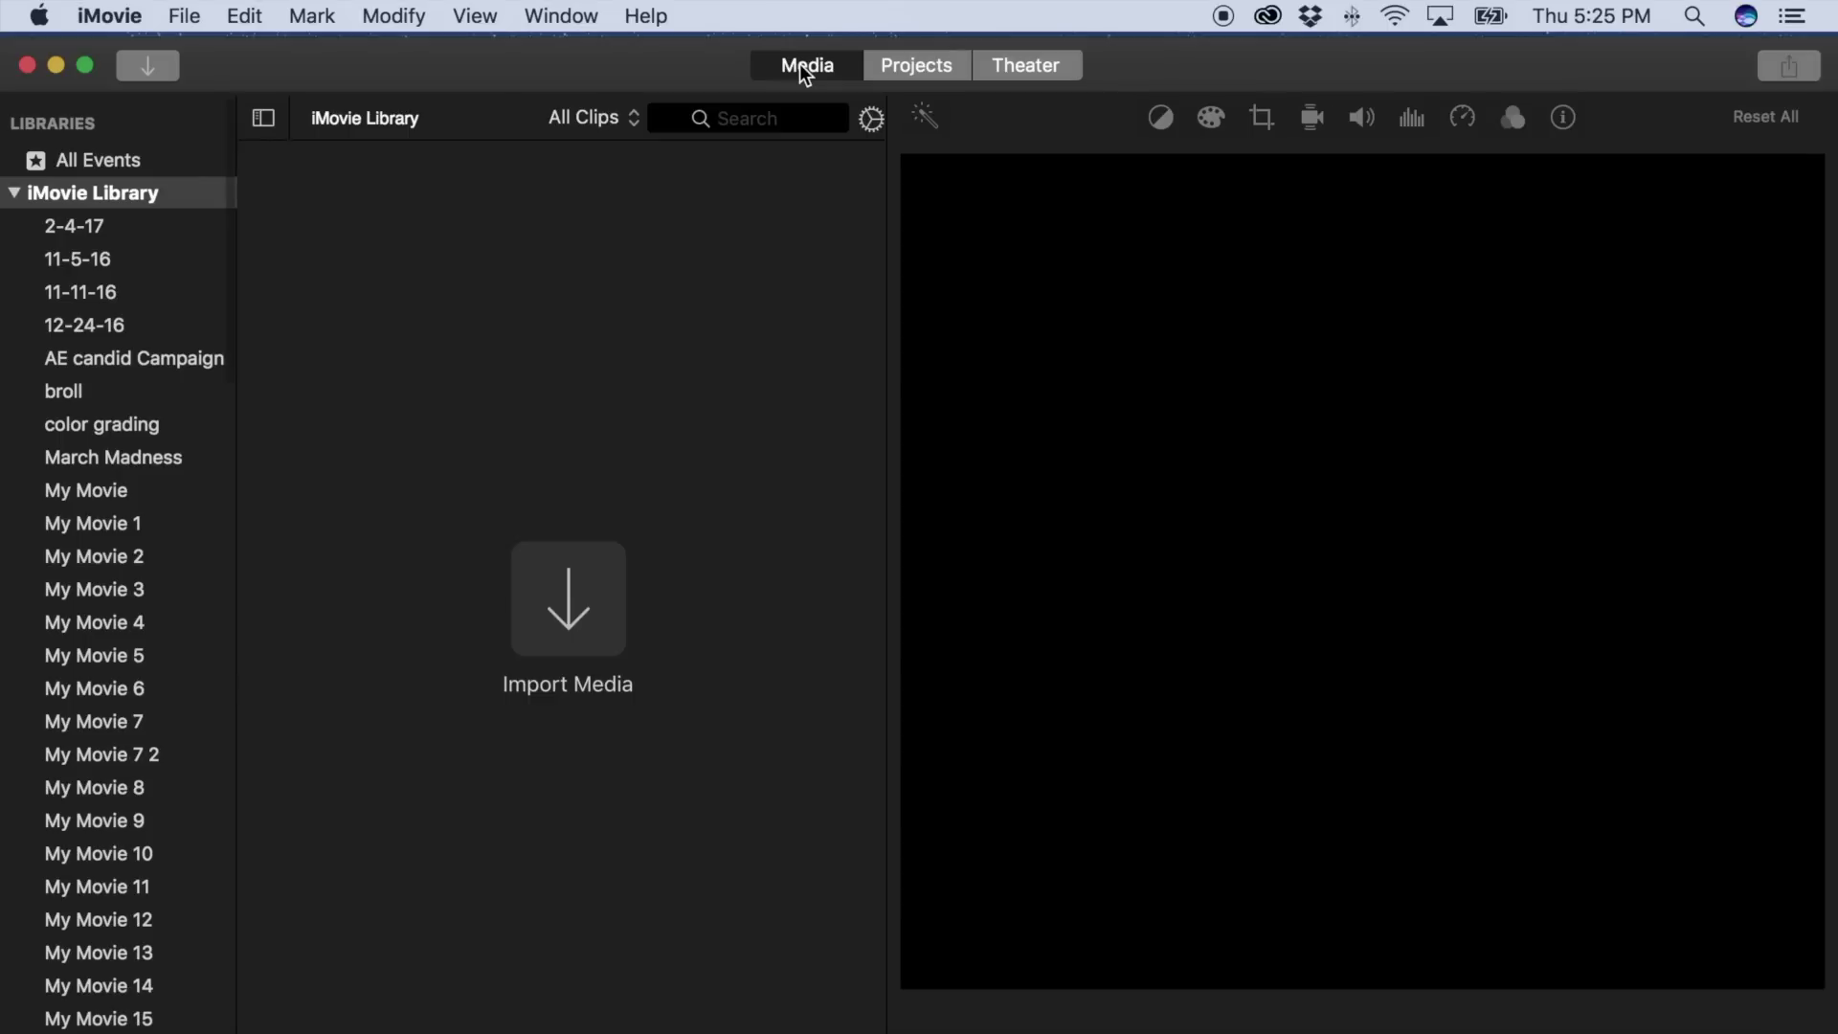
{"action": "left_click", "coordinate": [904, 63]}
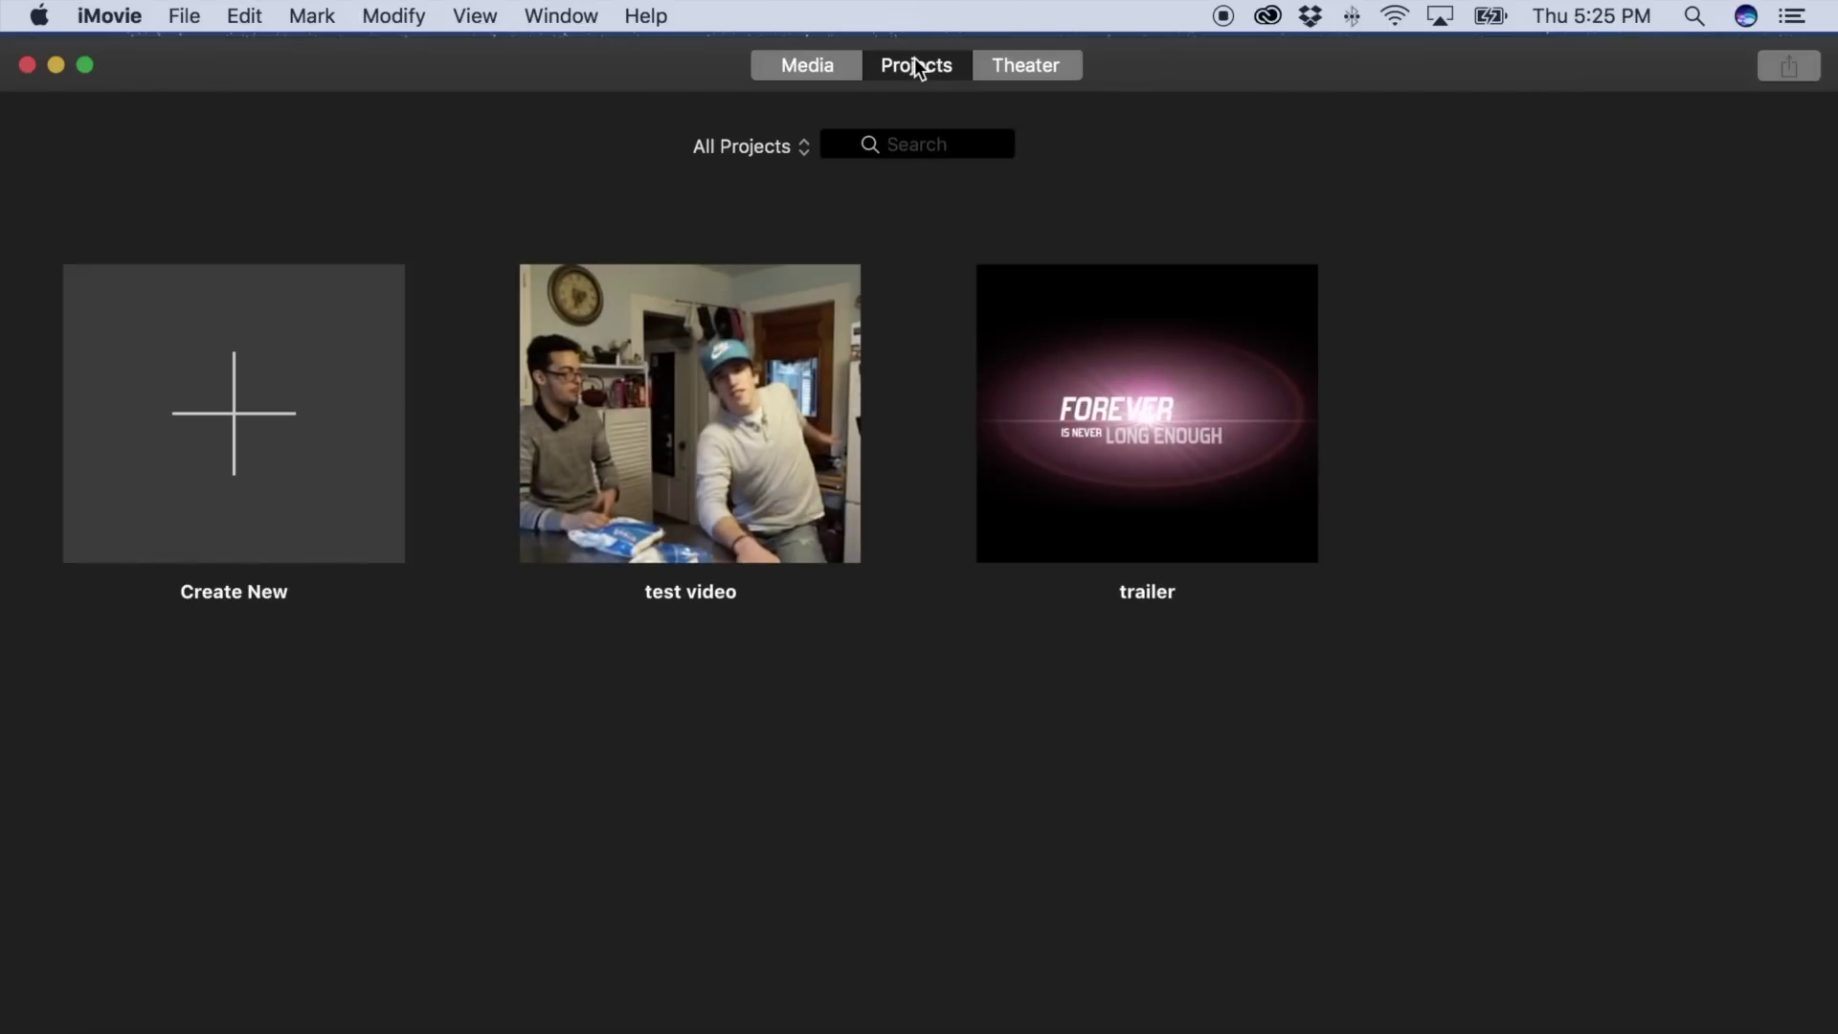
{"action": "left_click", "coordinate": [1003, 66]}
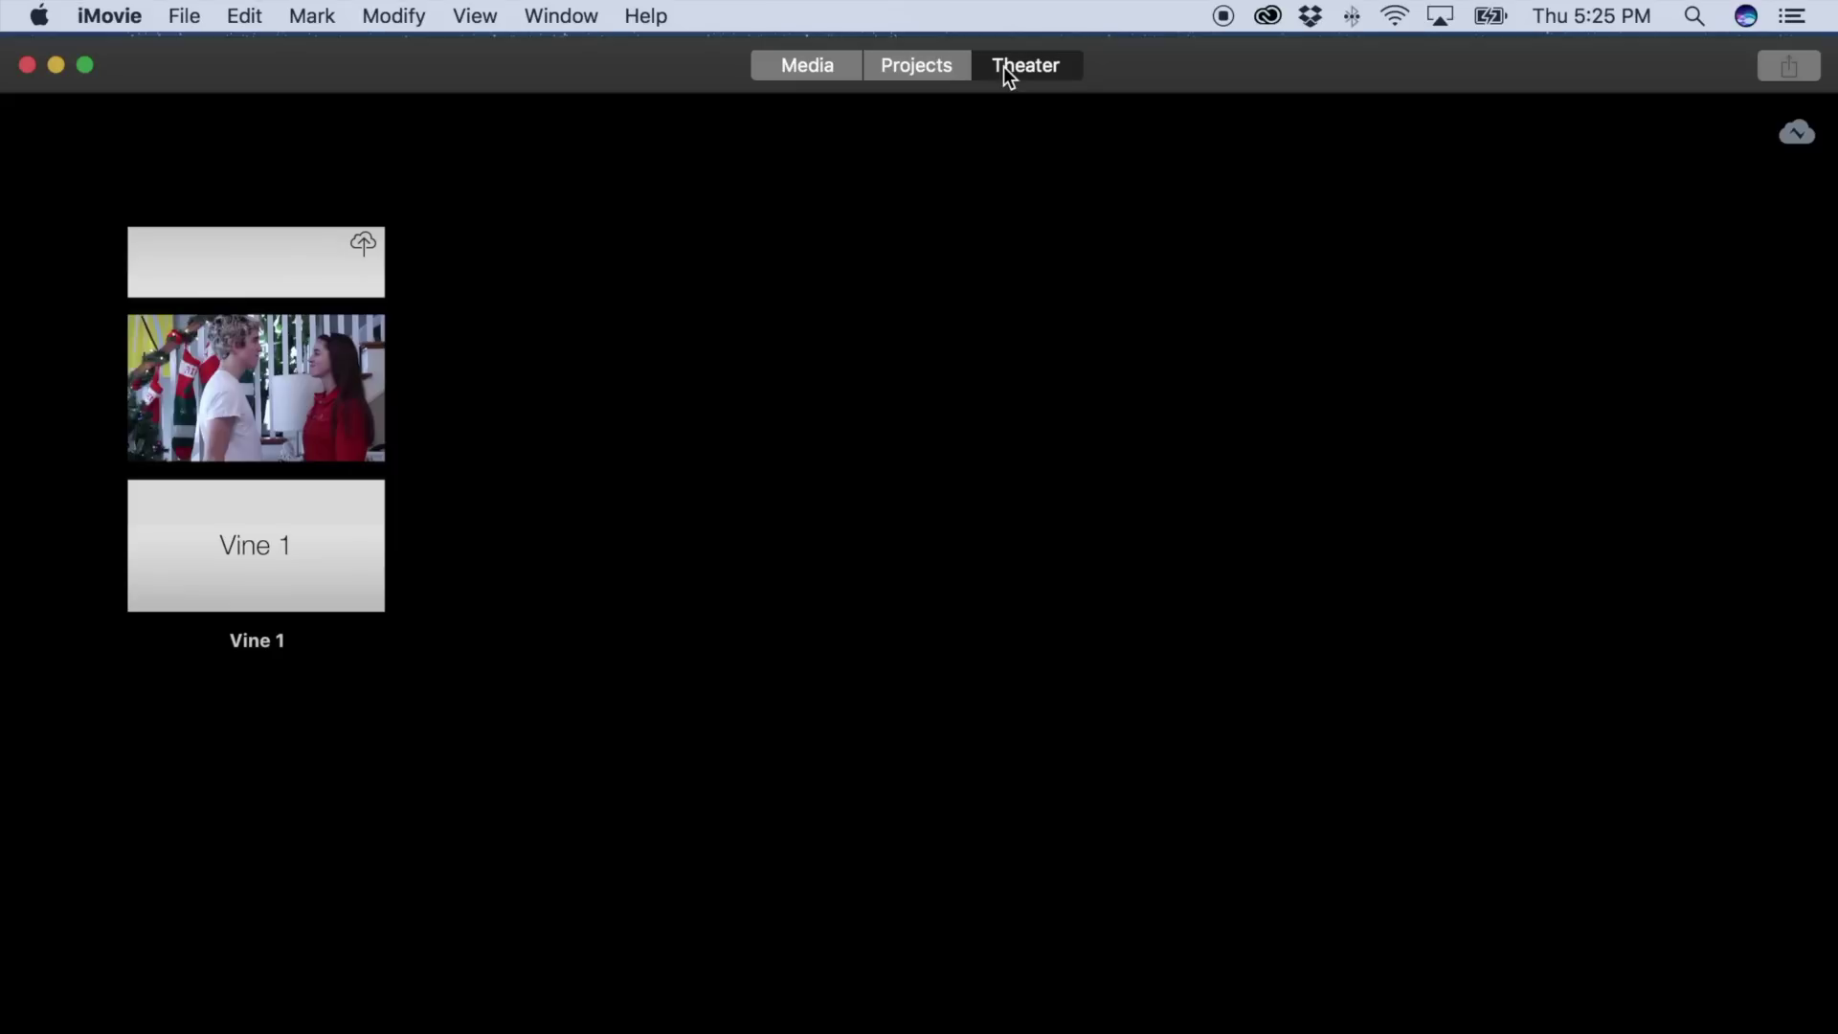
{"action": "left_click", "coordinate": [893, 61]}
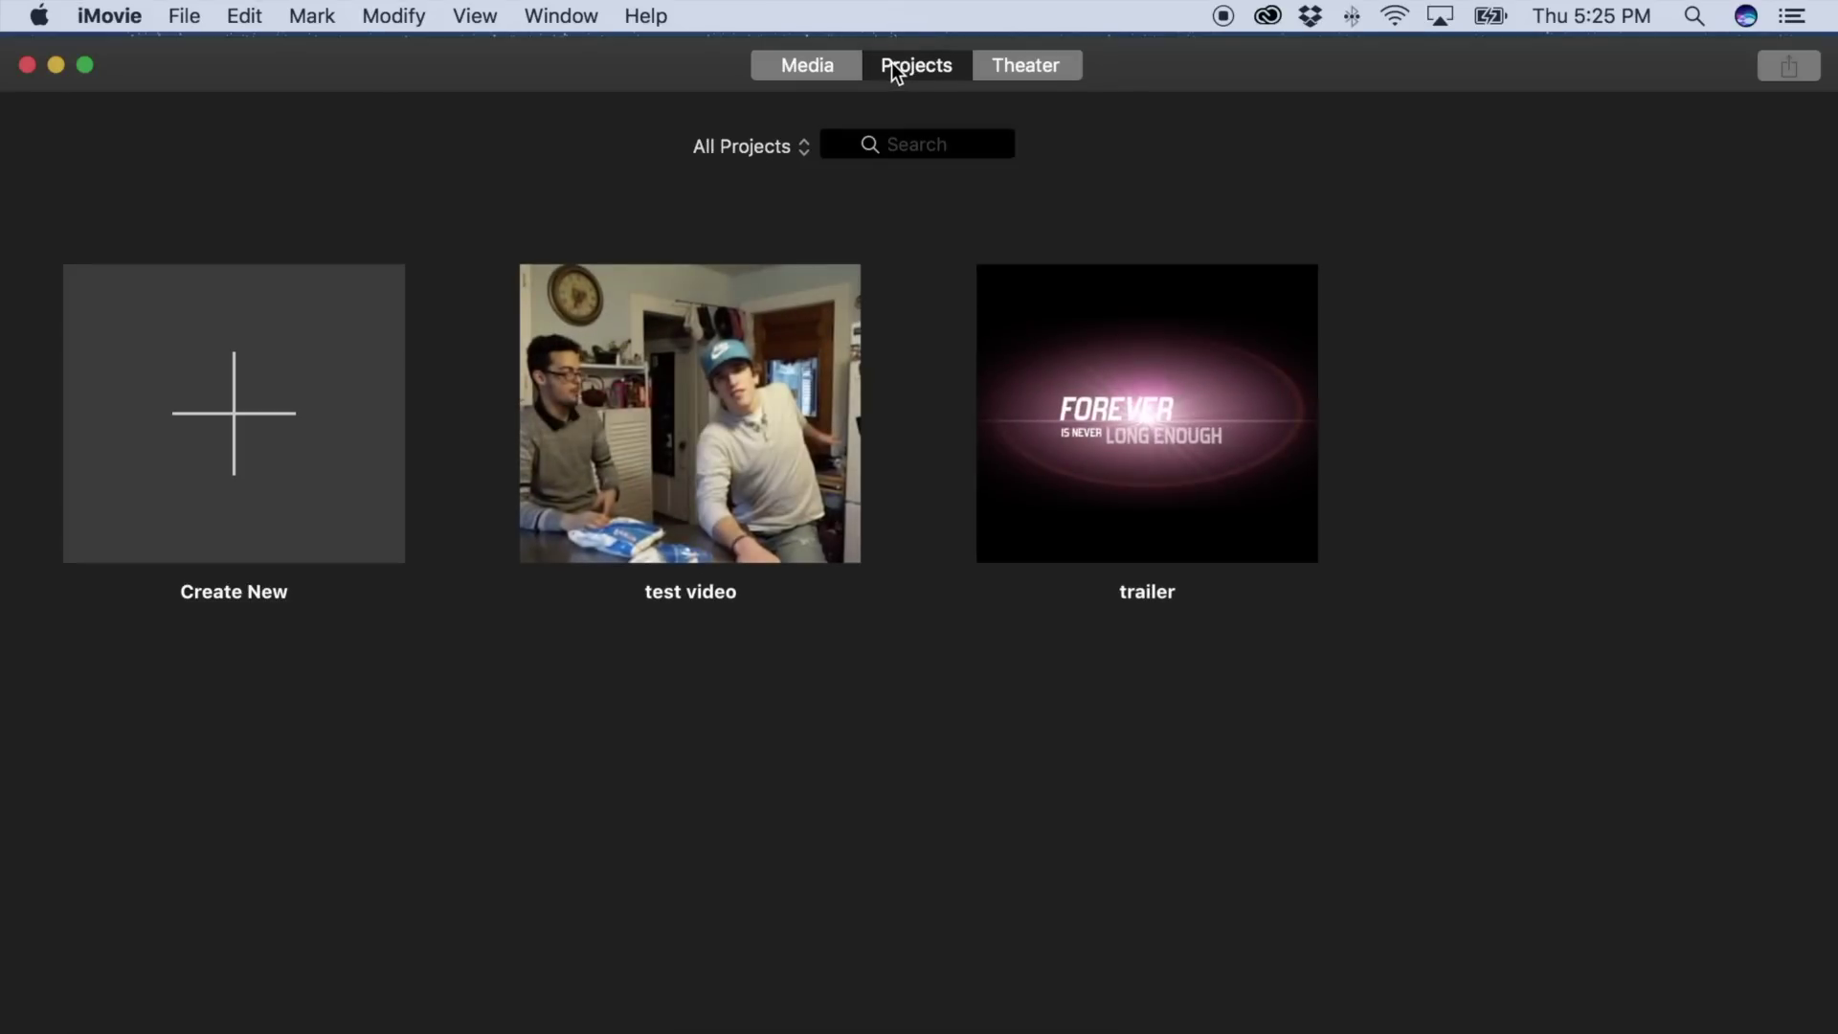
{"action": "left_click", "coordinate": [256, 494]}
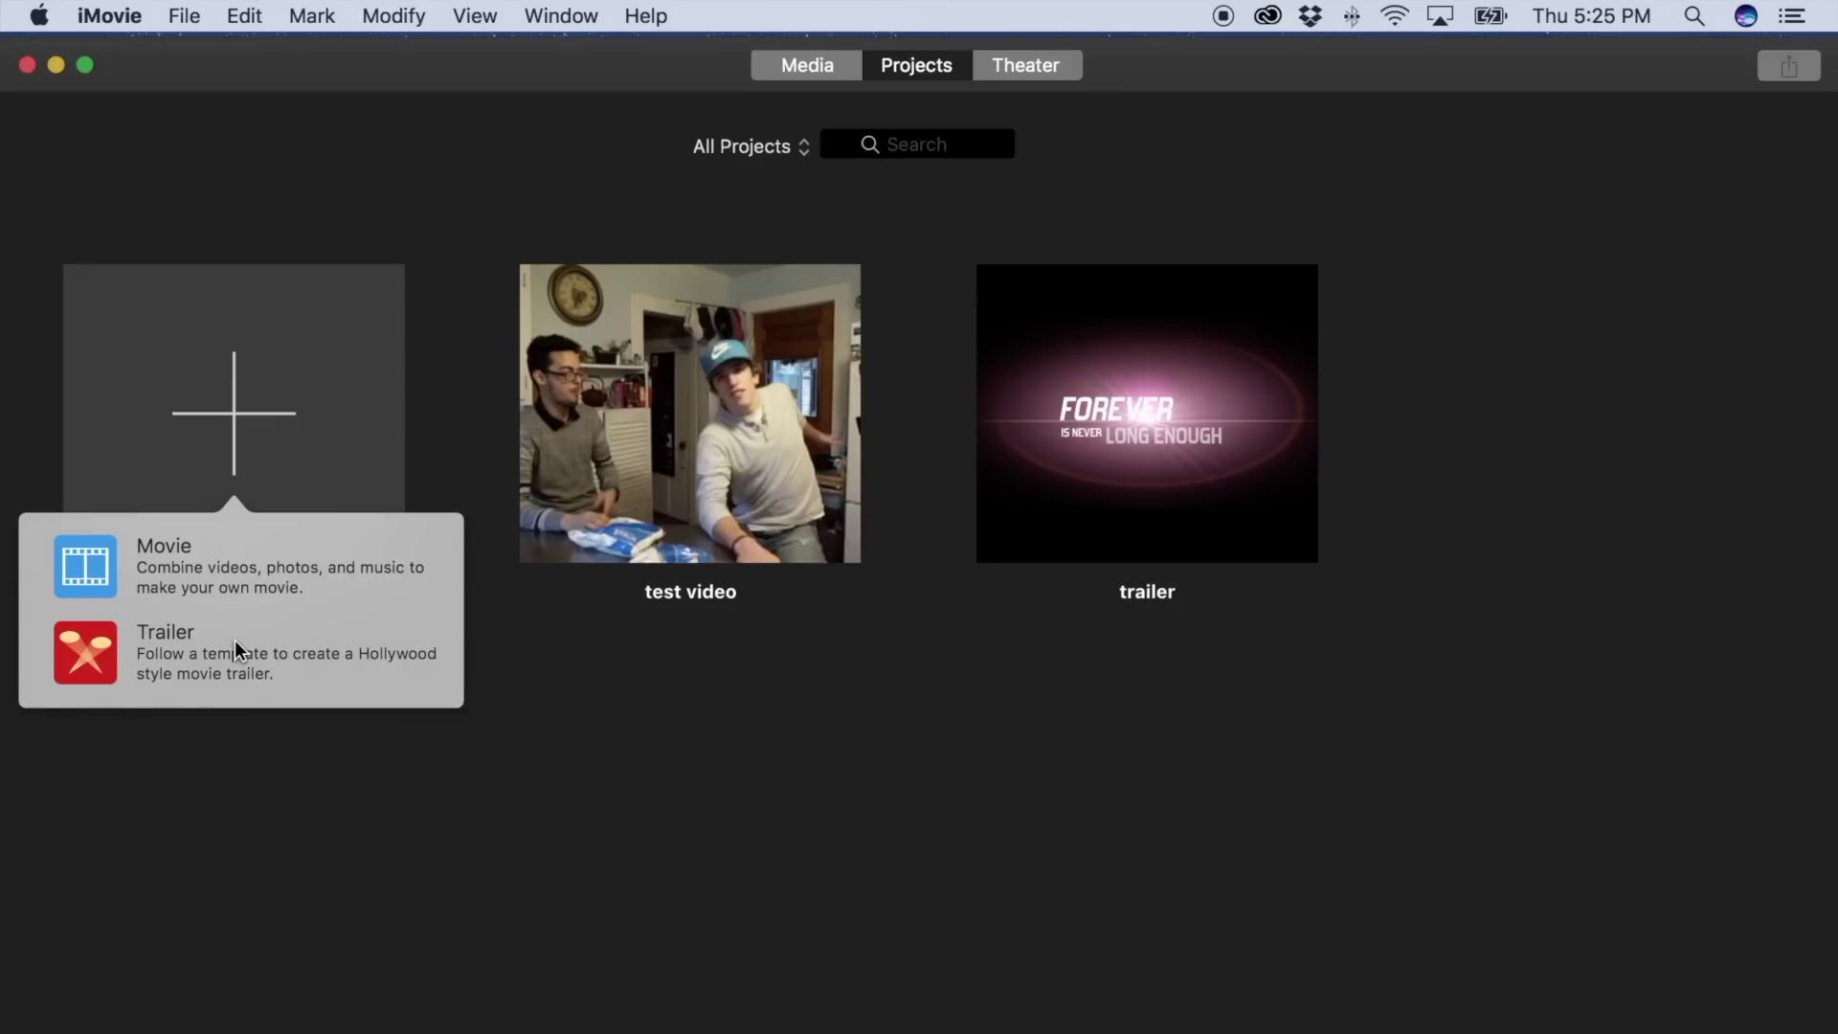
{"action": "left_click", "coordinate": [234, 668]}
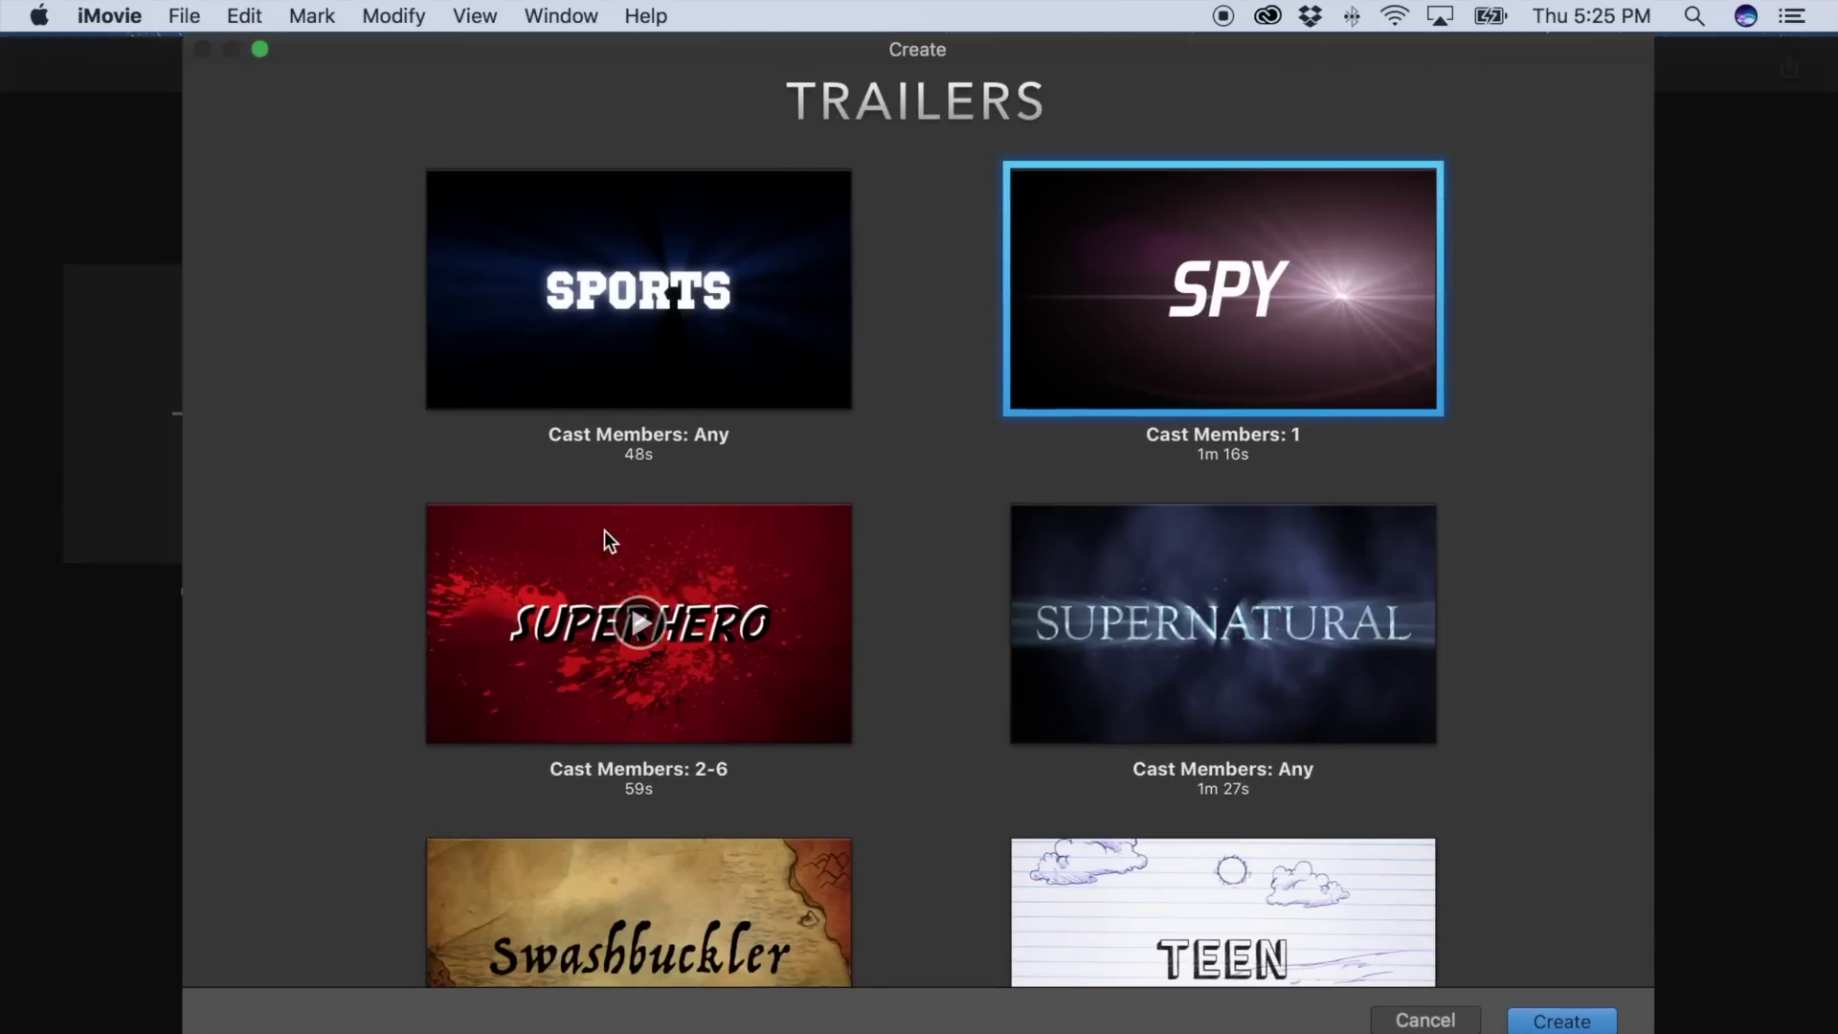
{"action": "scroll", "coordinate": [607, 532], "scroll_direction": "down", "scroll_amount": 5}
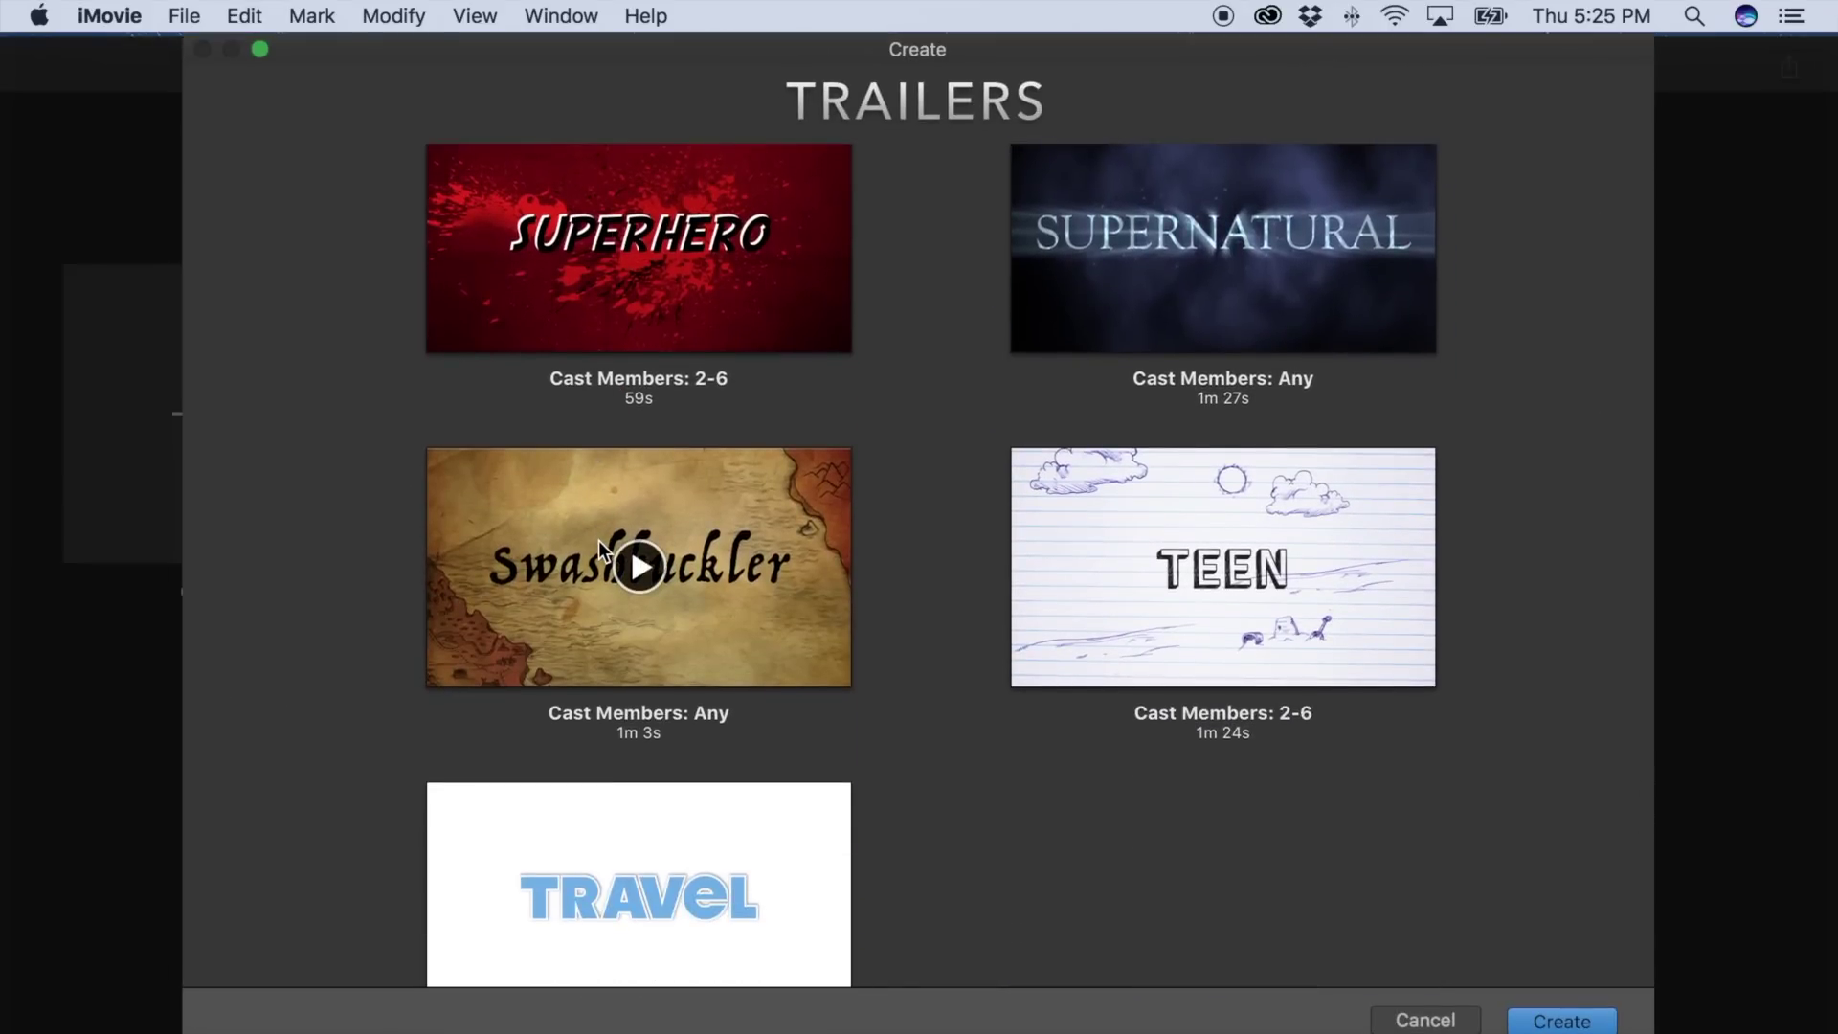
{"action": "scroll", "coordinate": [599, 539], "scroll_direction": "up", "scroll_amount": 4}
{"action": "scroll", "coordinate": [599, 540], "scroll_direction": "up", "scroll_amount": 2}
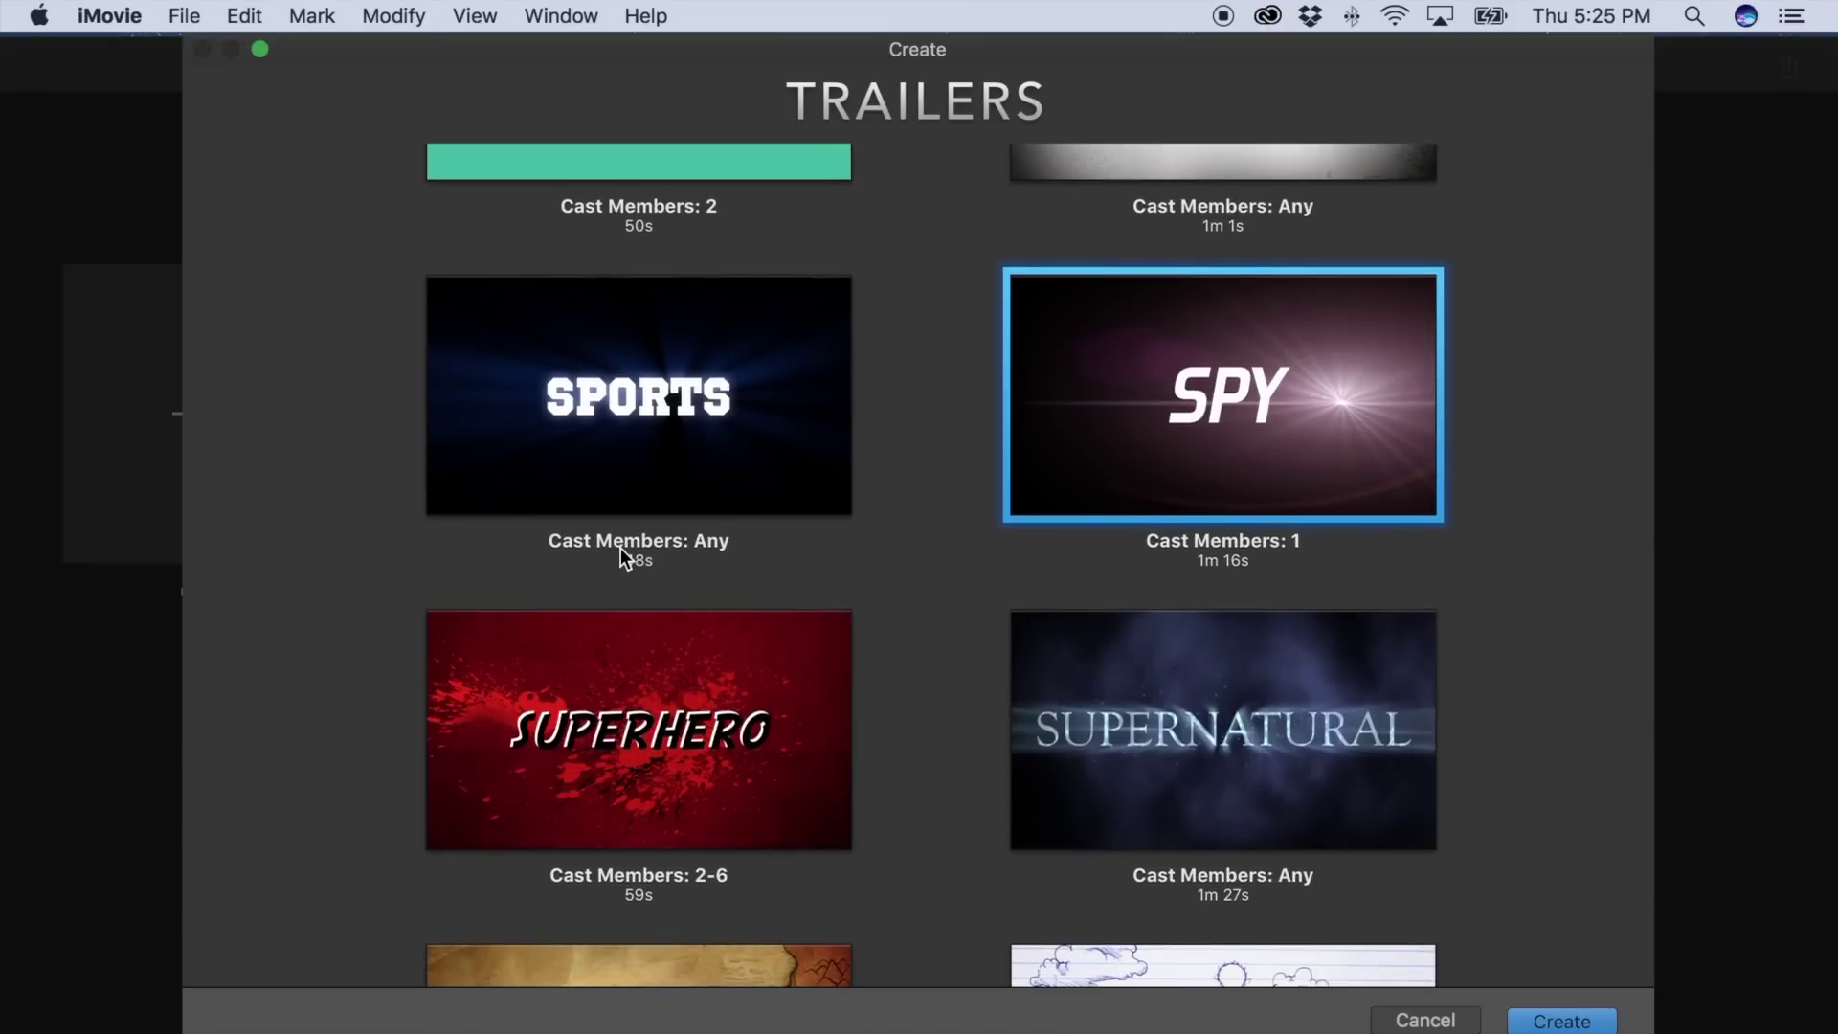
{"action": "left_click", "coordinate": [1415, 1018]}
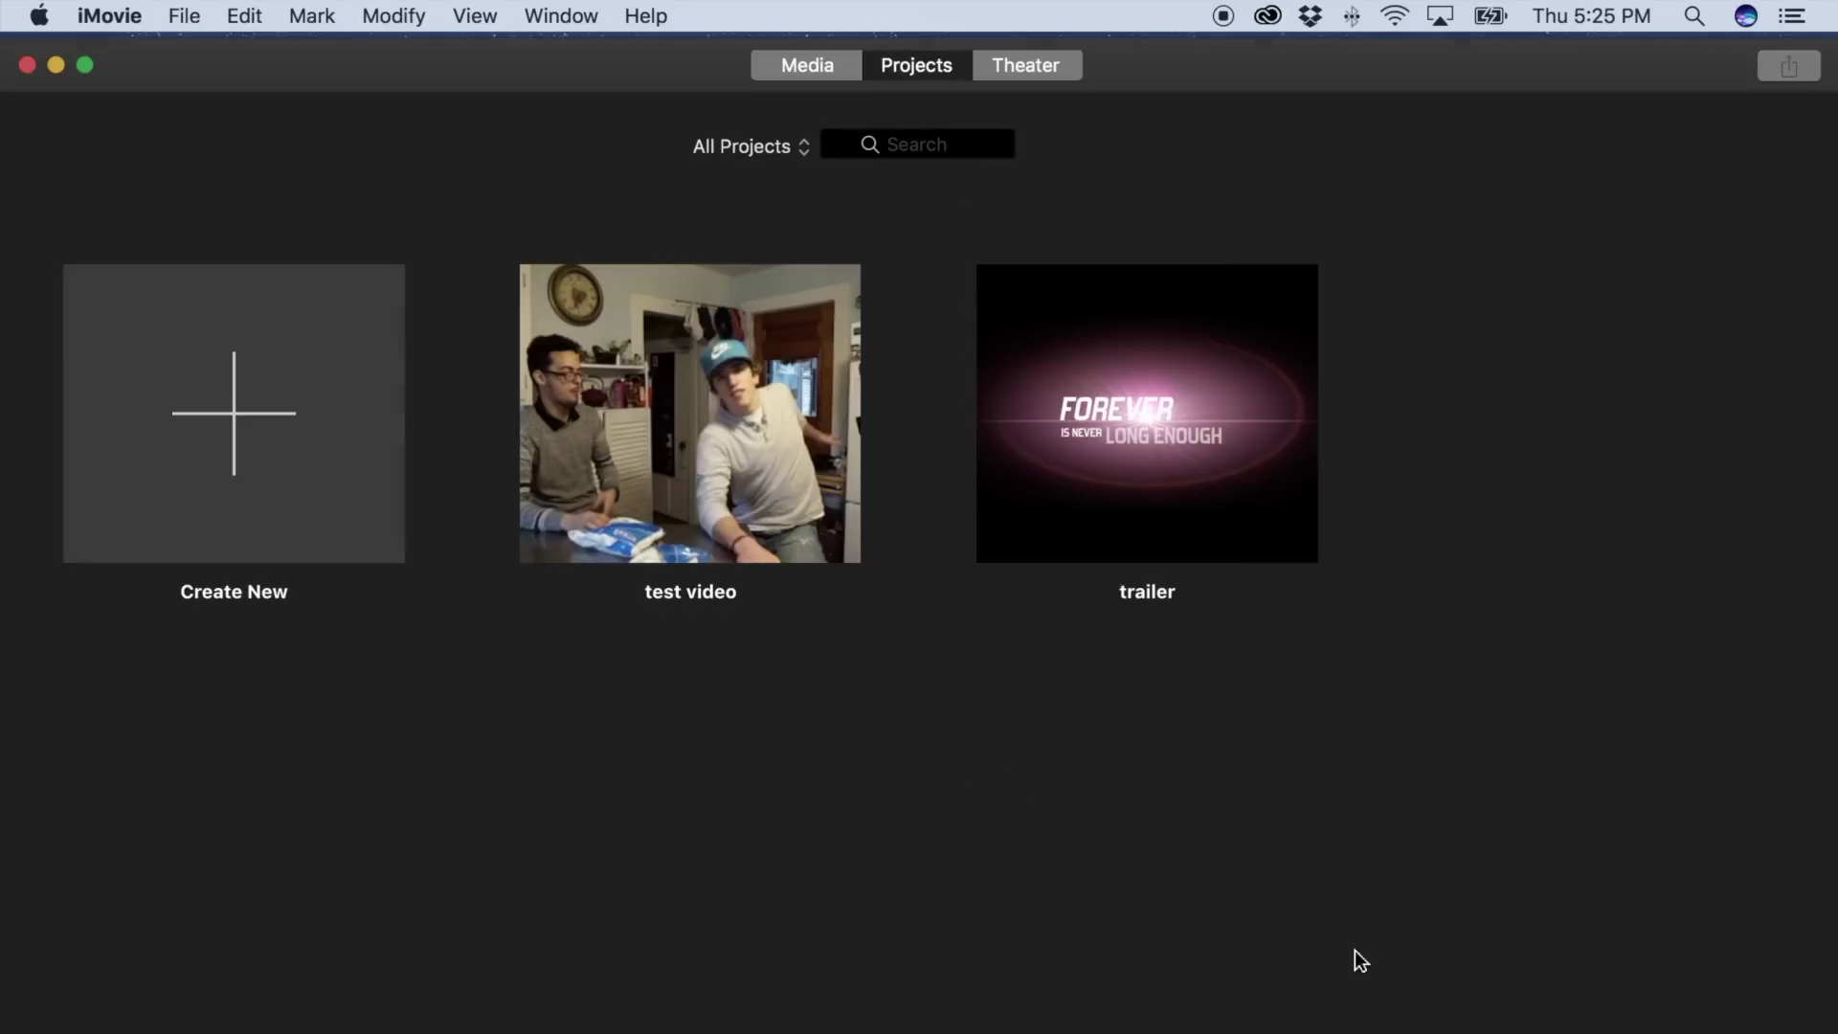
Step: Create a new movie project and import the lakeside clip from the Drone Footage folder
{"action": "left_click", "coordinate": [162, 417]}
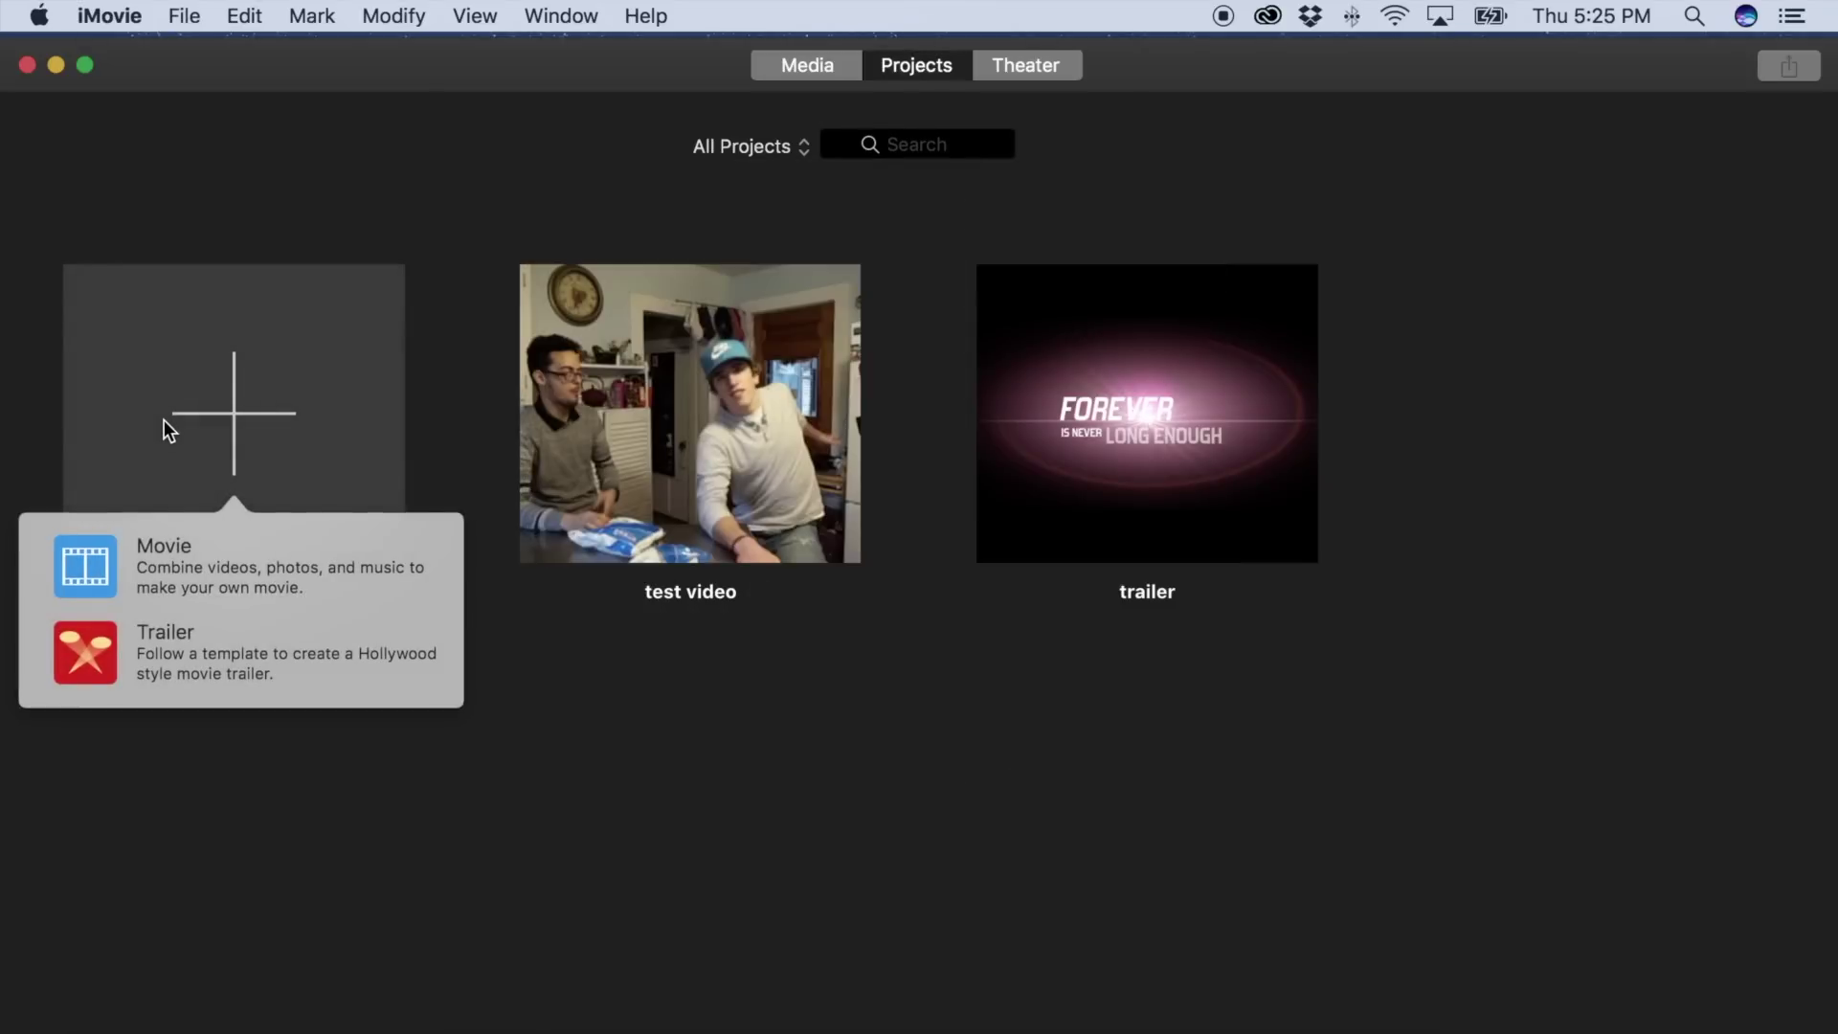
{"action": "left_click", "coordinate": [273, 576]}
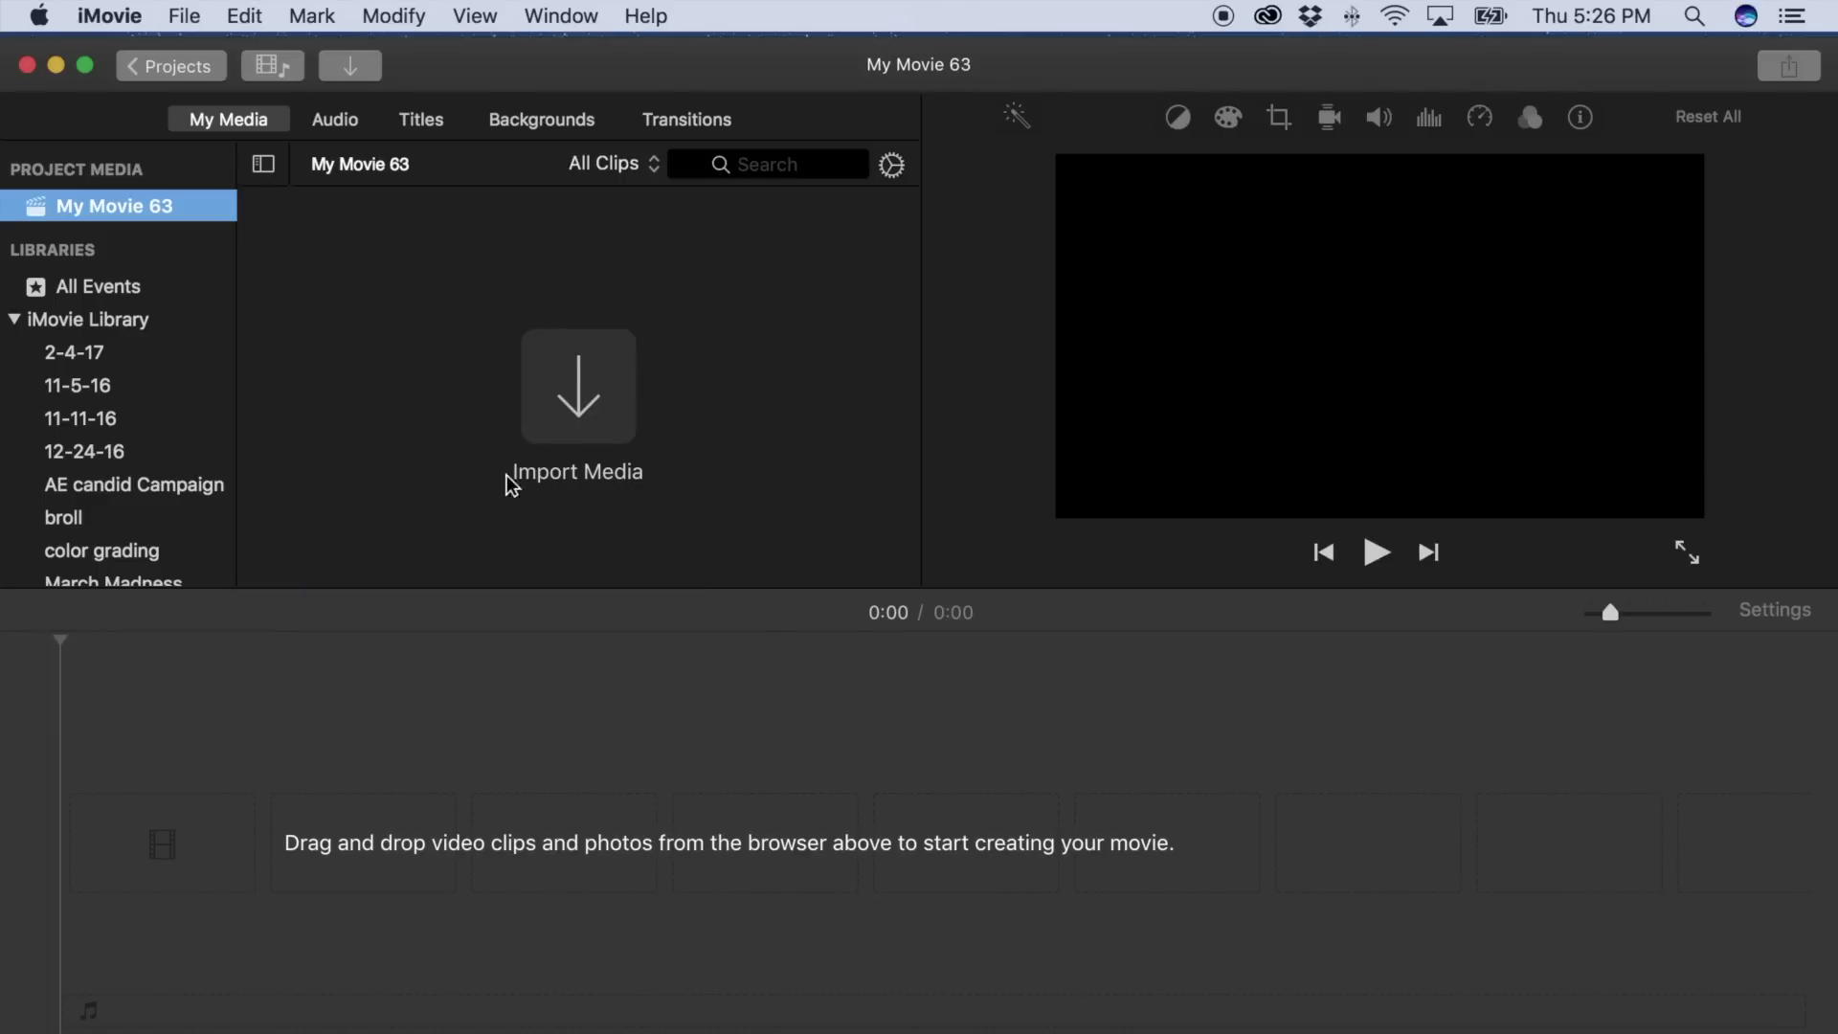
{"action": "left_click", "coordinate": [588, 373]}
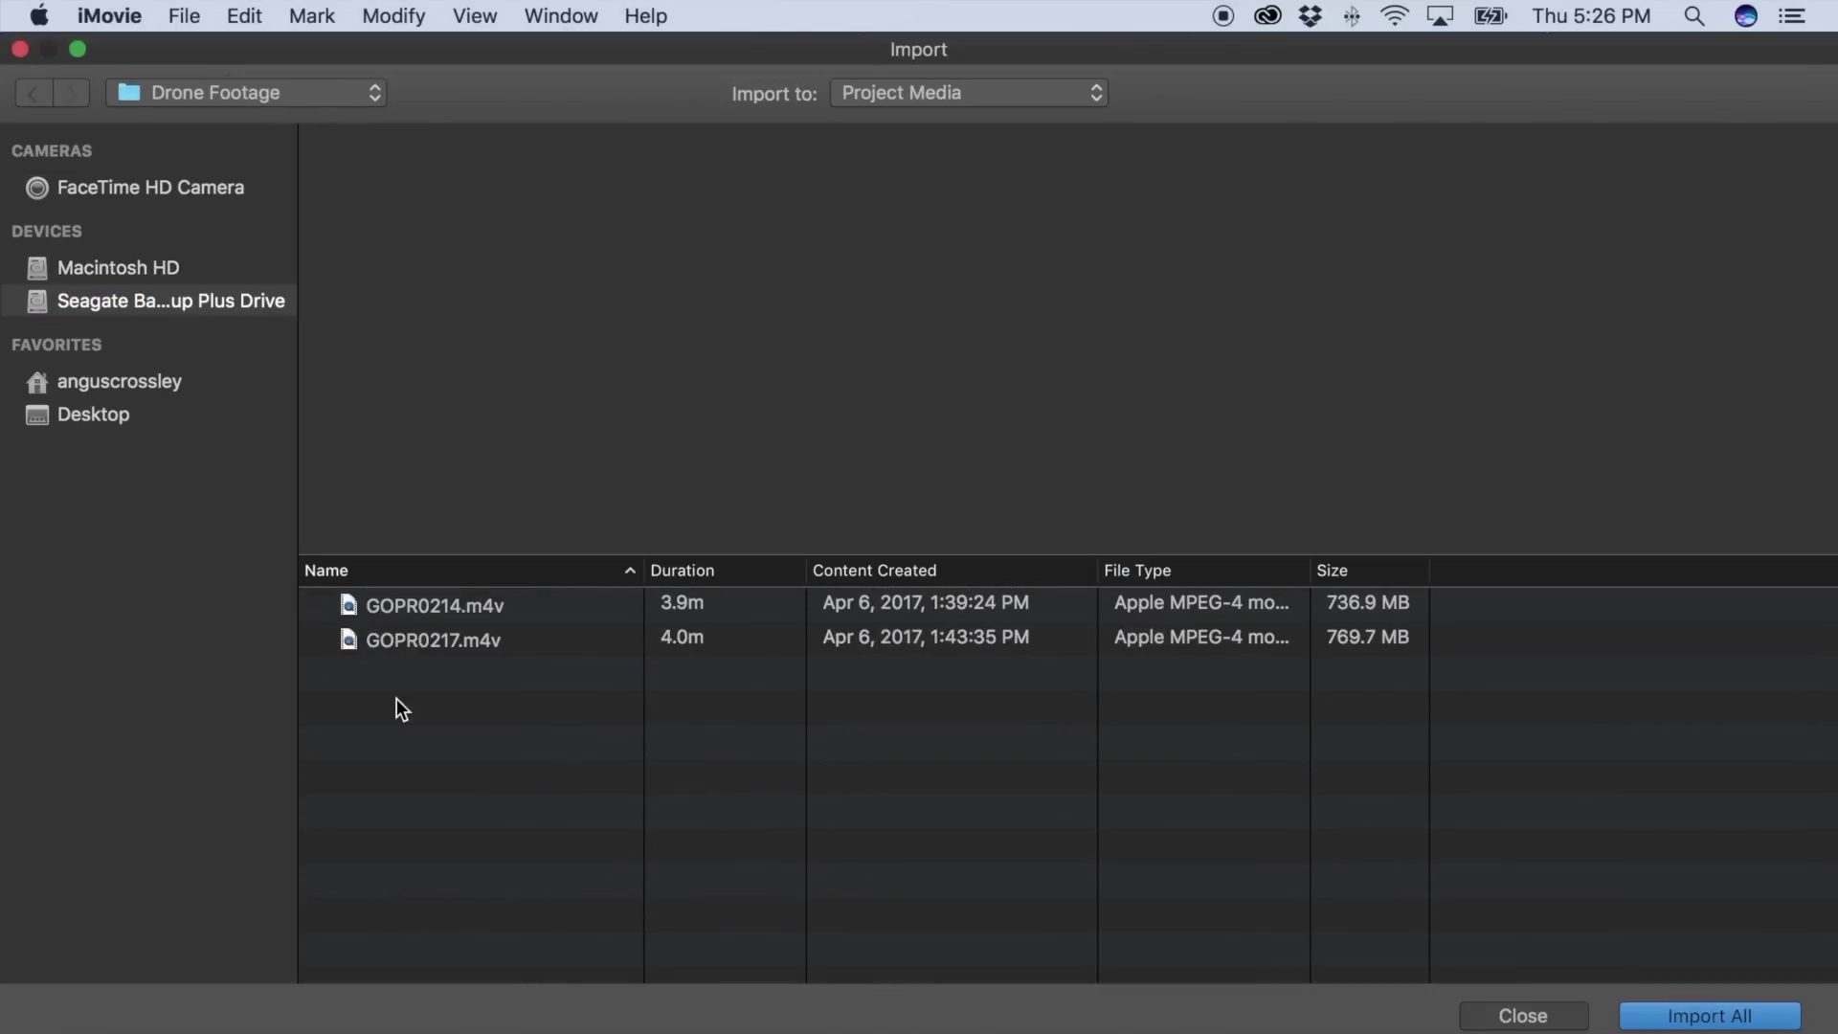
{"action": "left_click", "coordinate": [430, 636]}
{"action": "left_click", "coordinate": [1654, 1014]}
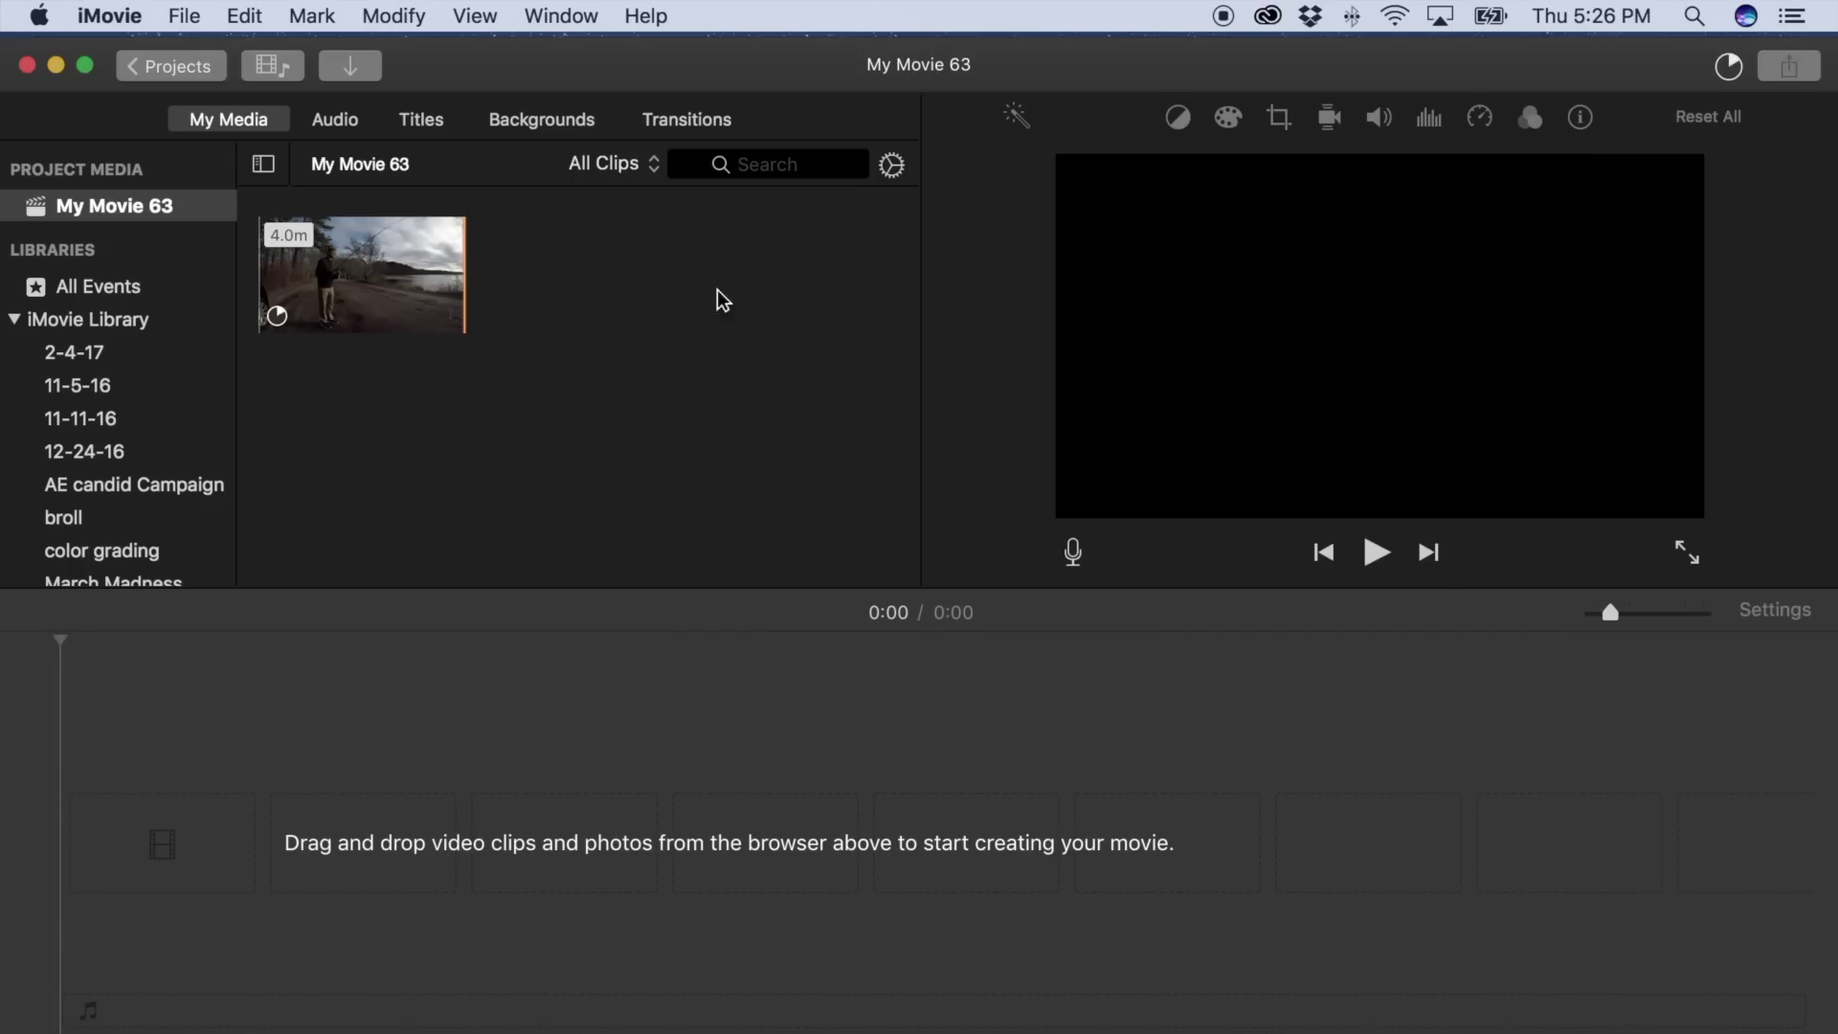
Step: Reopen the import window from the toolbar, File > Import Media and ⌘I, closing it each time
{"action": "left_click", "coordinate": [353, 68]}
{"action": "key", "text": "Escape"}
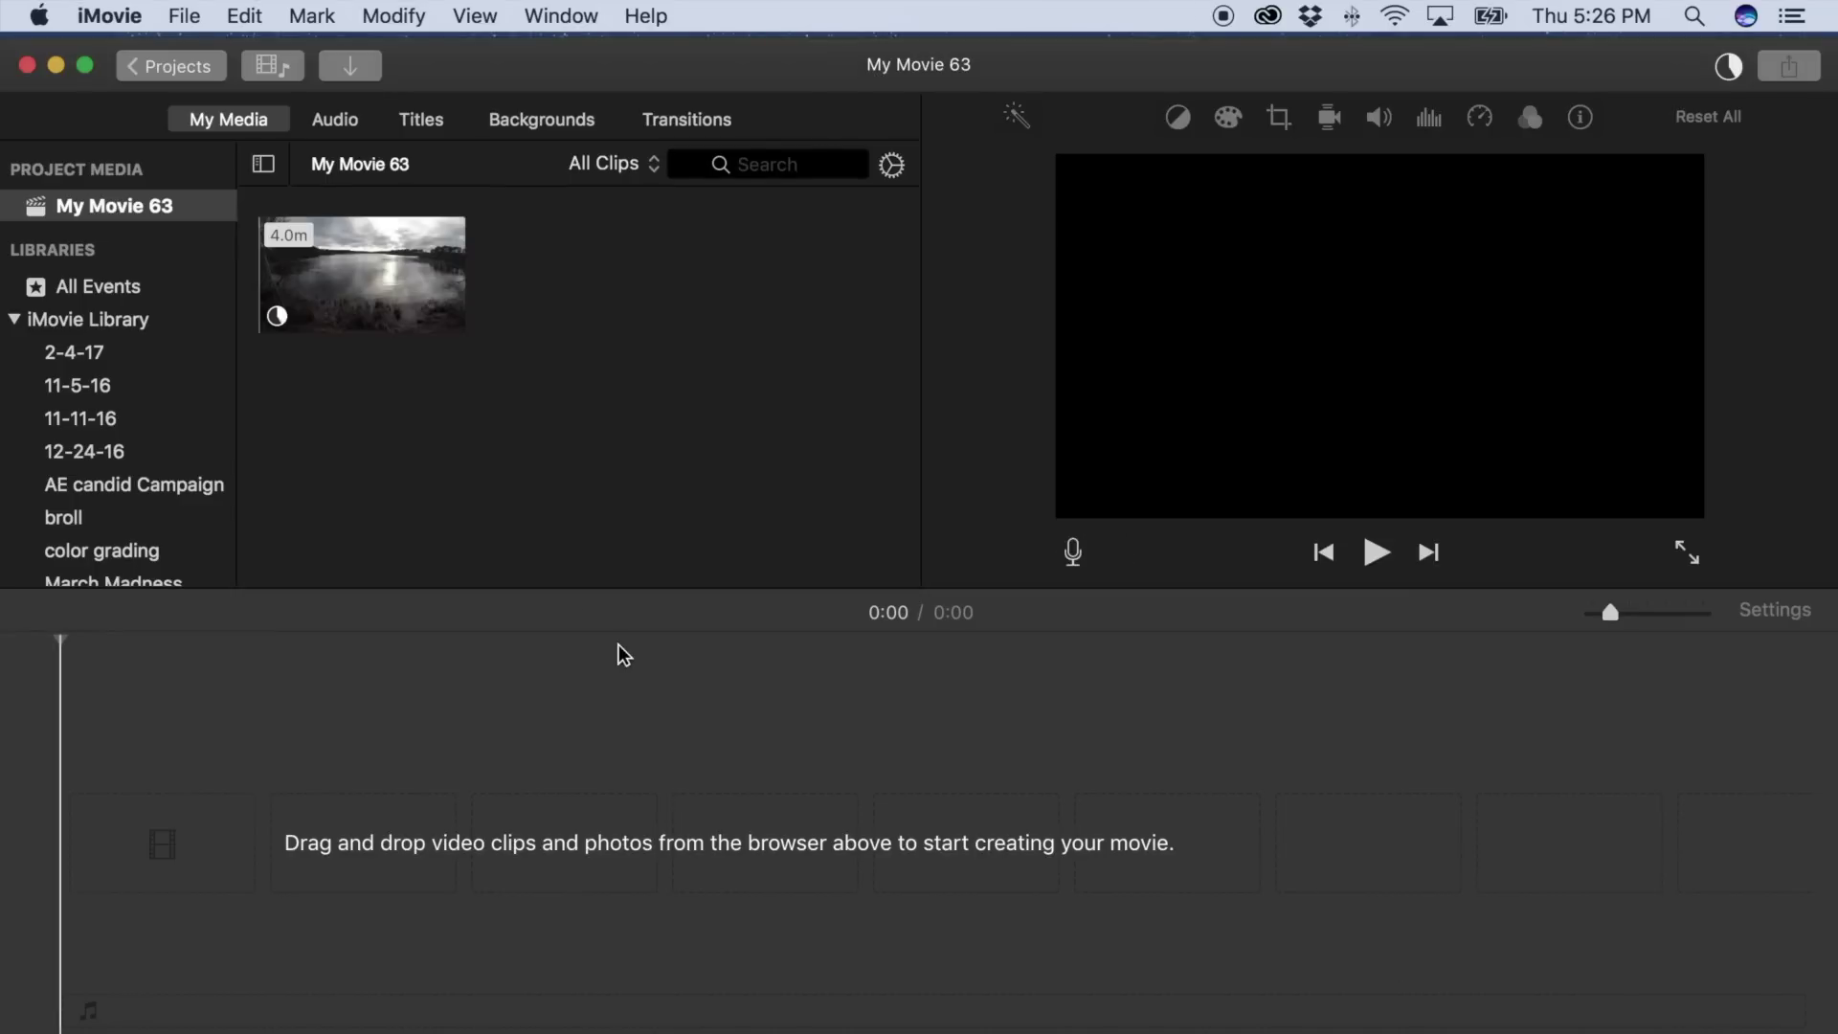
{"action": "left_click", "coordinate": [188, 15]}
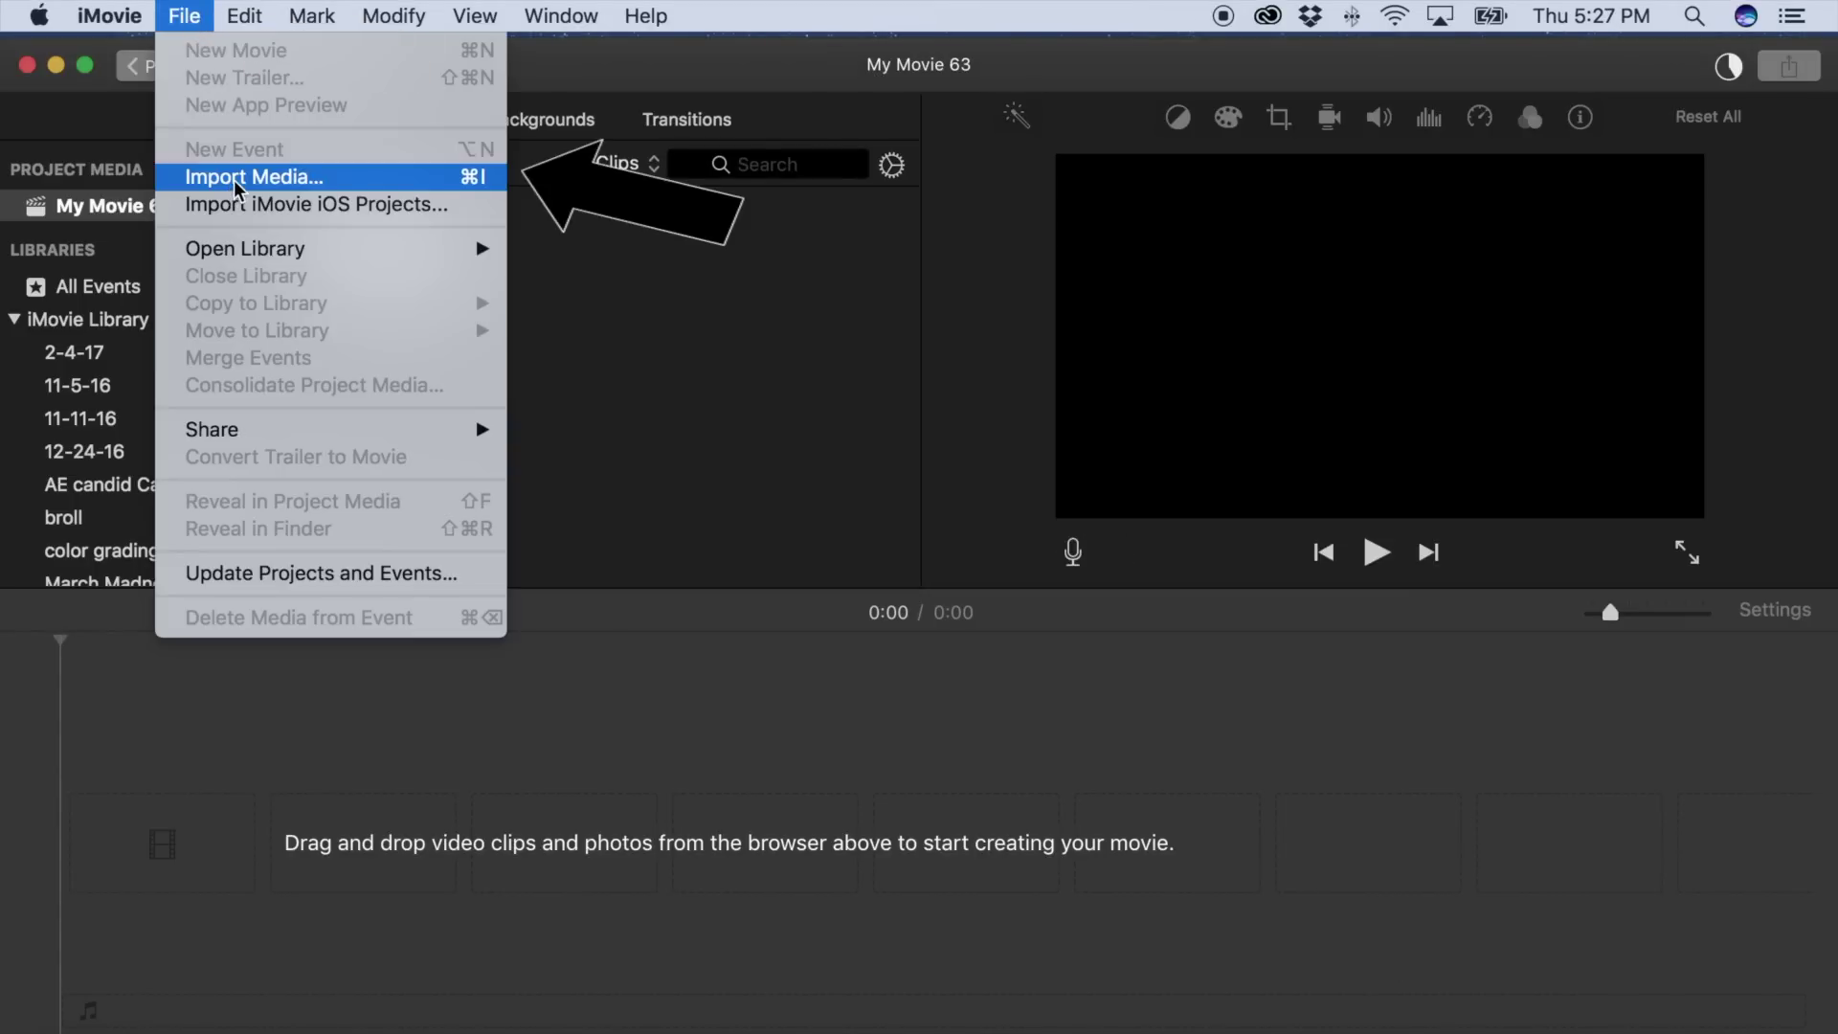
{"action": "left_click", "coordinate": [234, 180]}
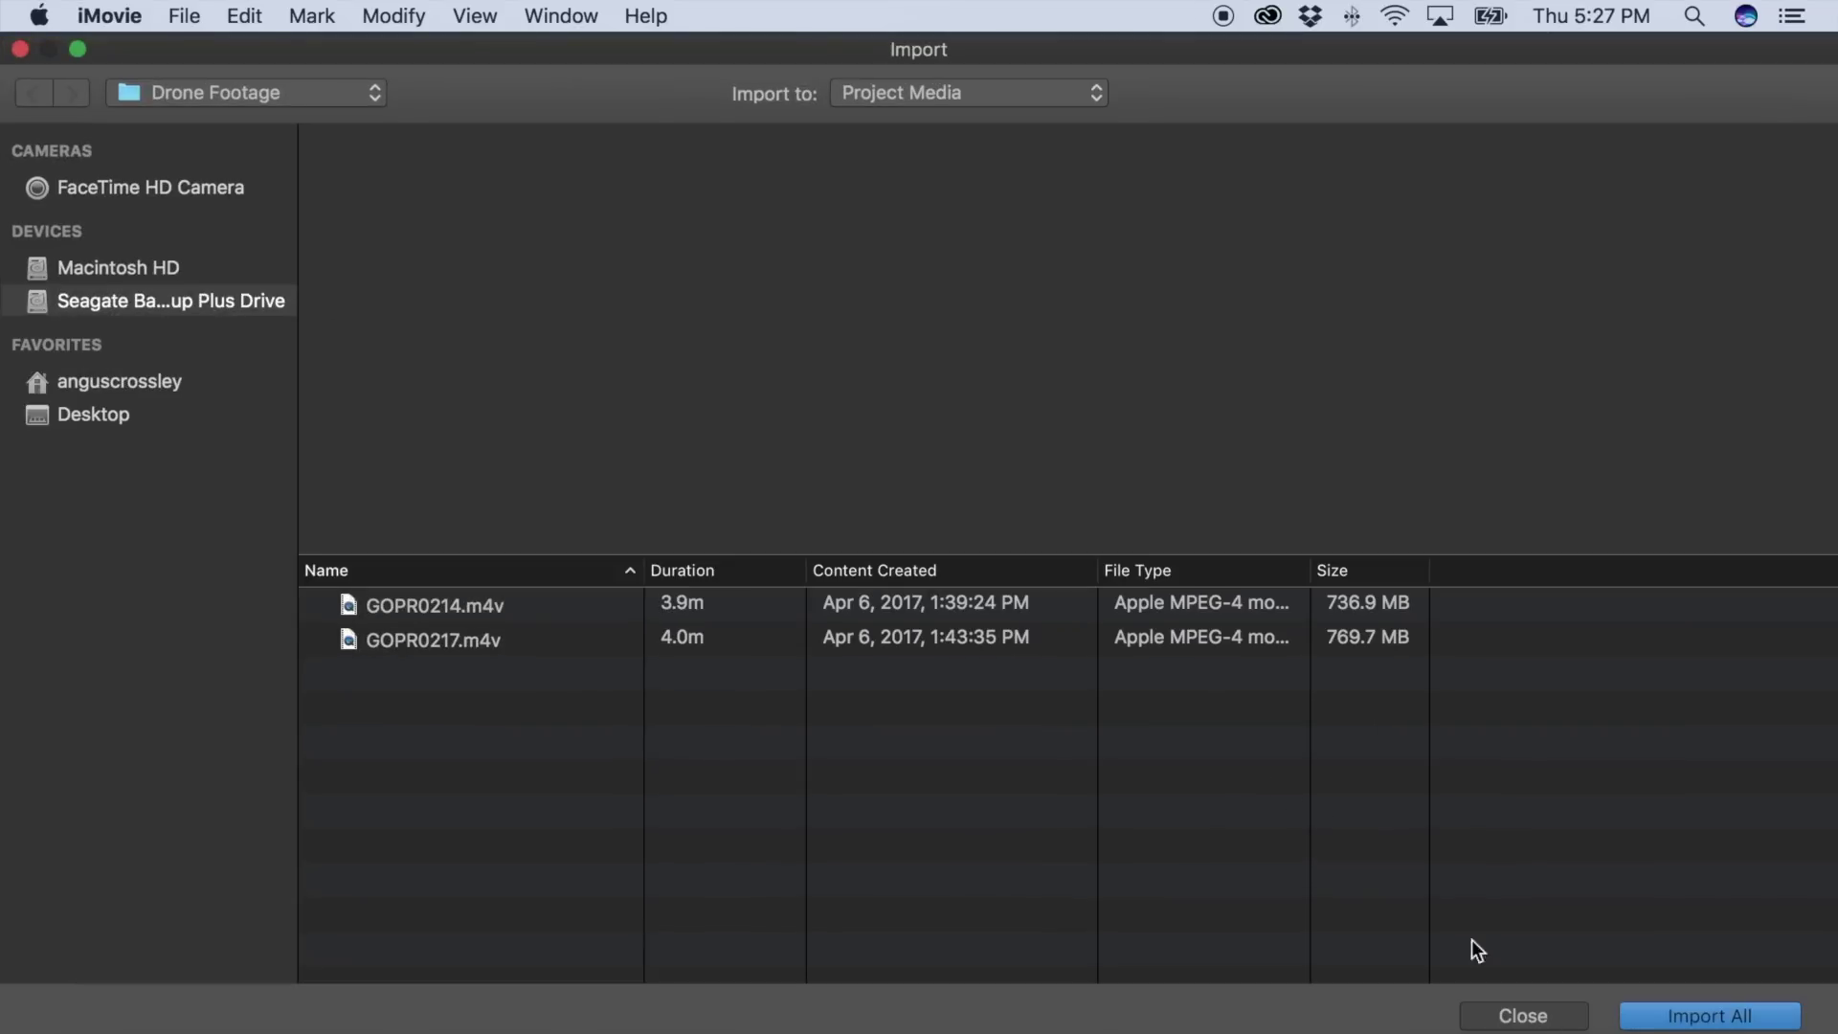
{"action": "left_click", "coordinate": [1524, 1010]}
{"action": "key", "text": "super+i"}
{"action": "left_click", "coordinate": [1560, 1019]}
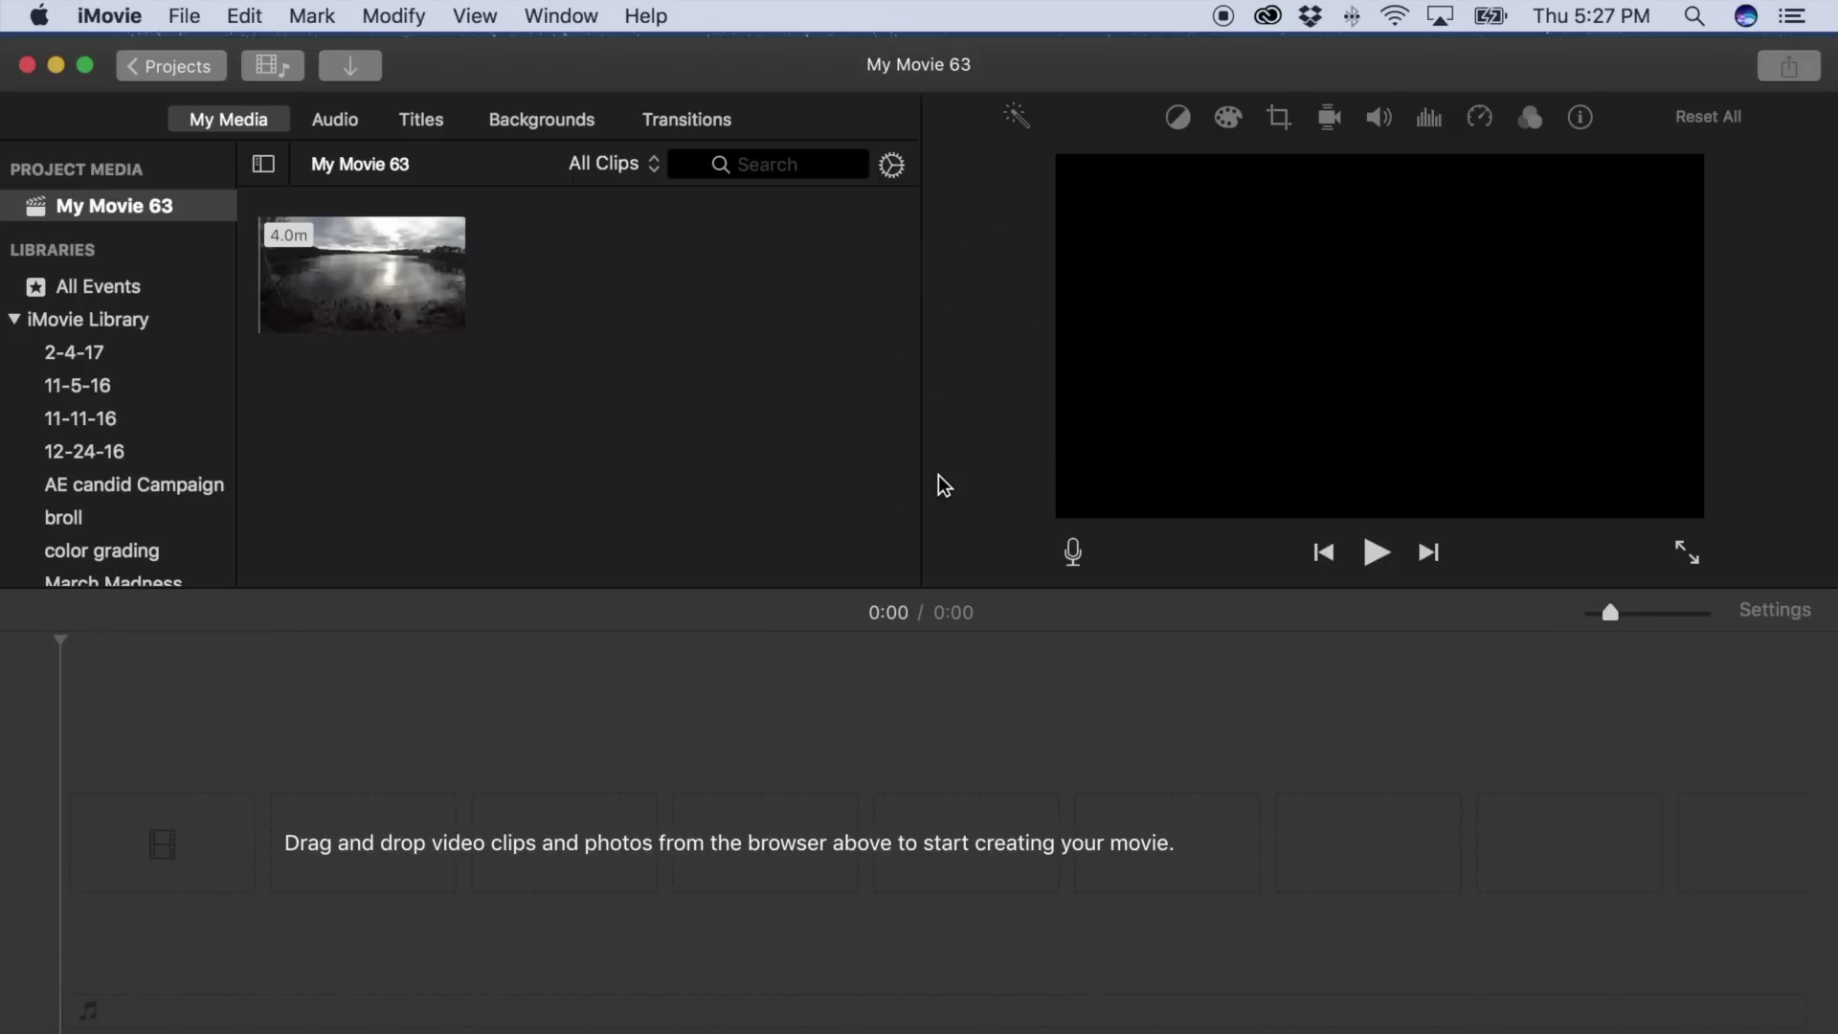
Step: Hide and reshow the media browser a couple of times
{"action": "left_click", "coordinate": [268, 75]}
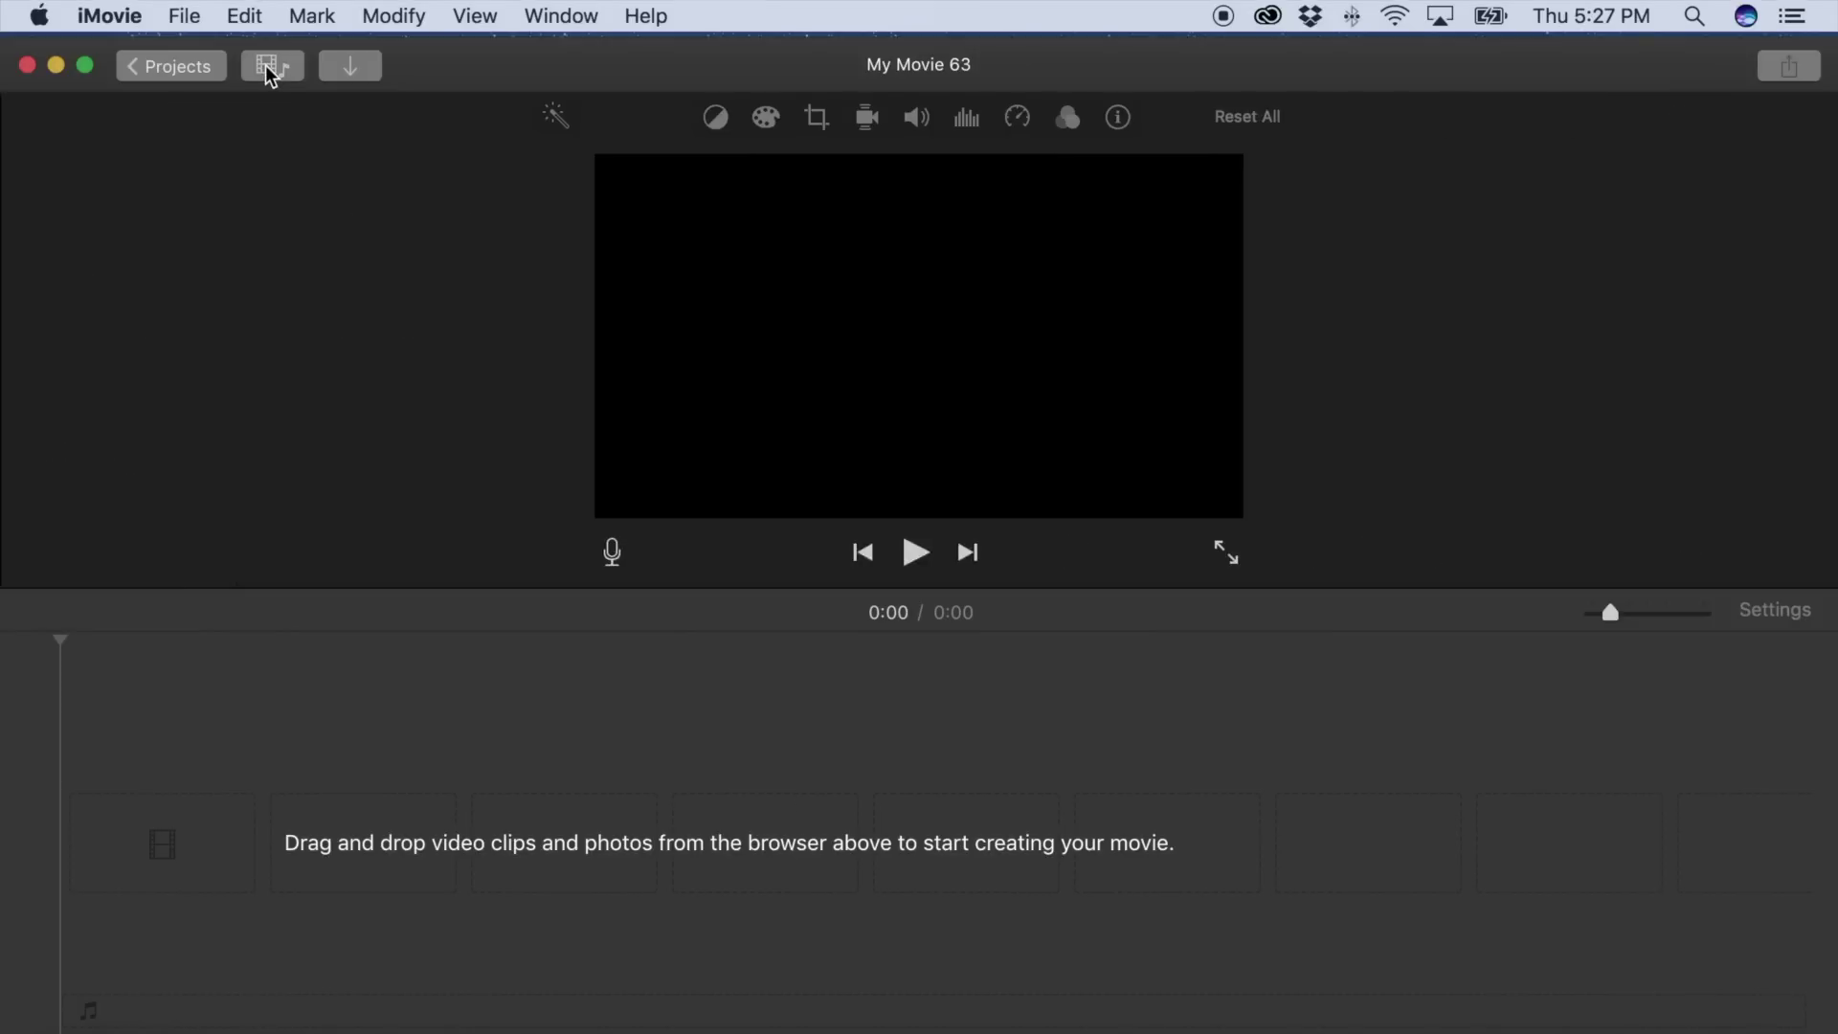
{"action": "left_click", "coordinate": [269, 75]}
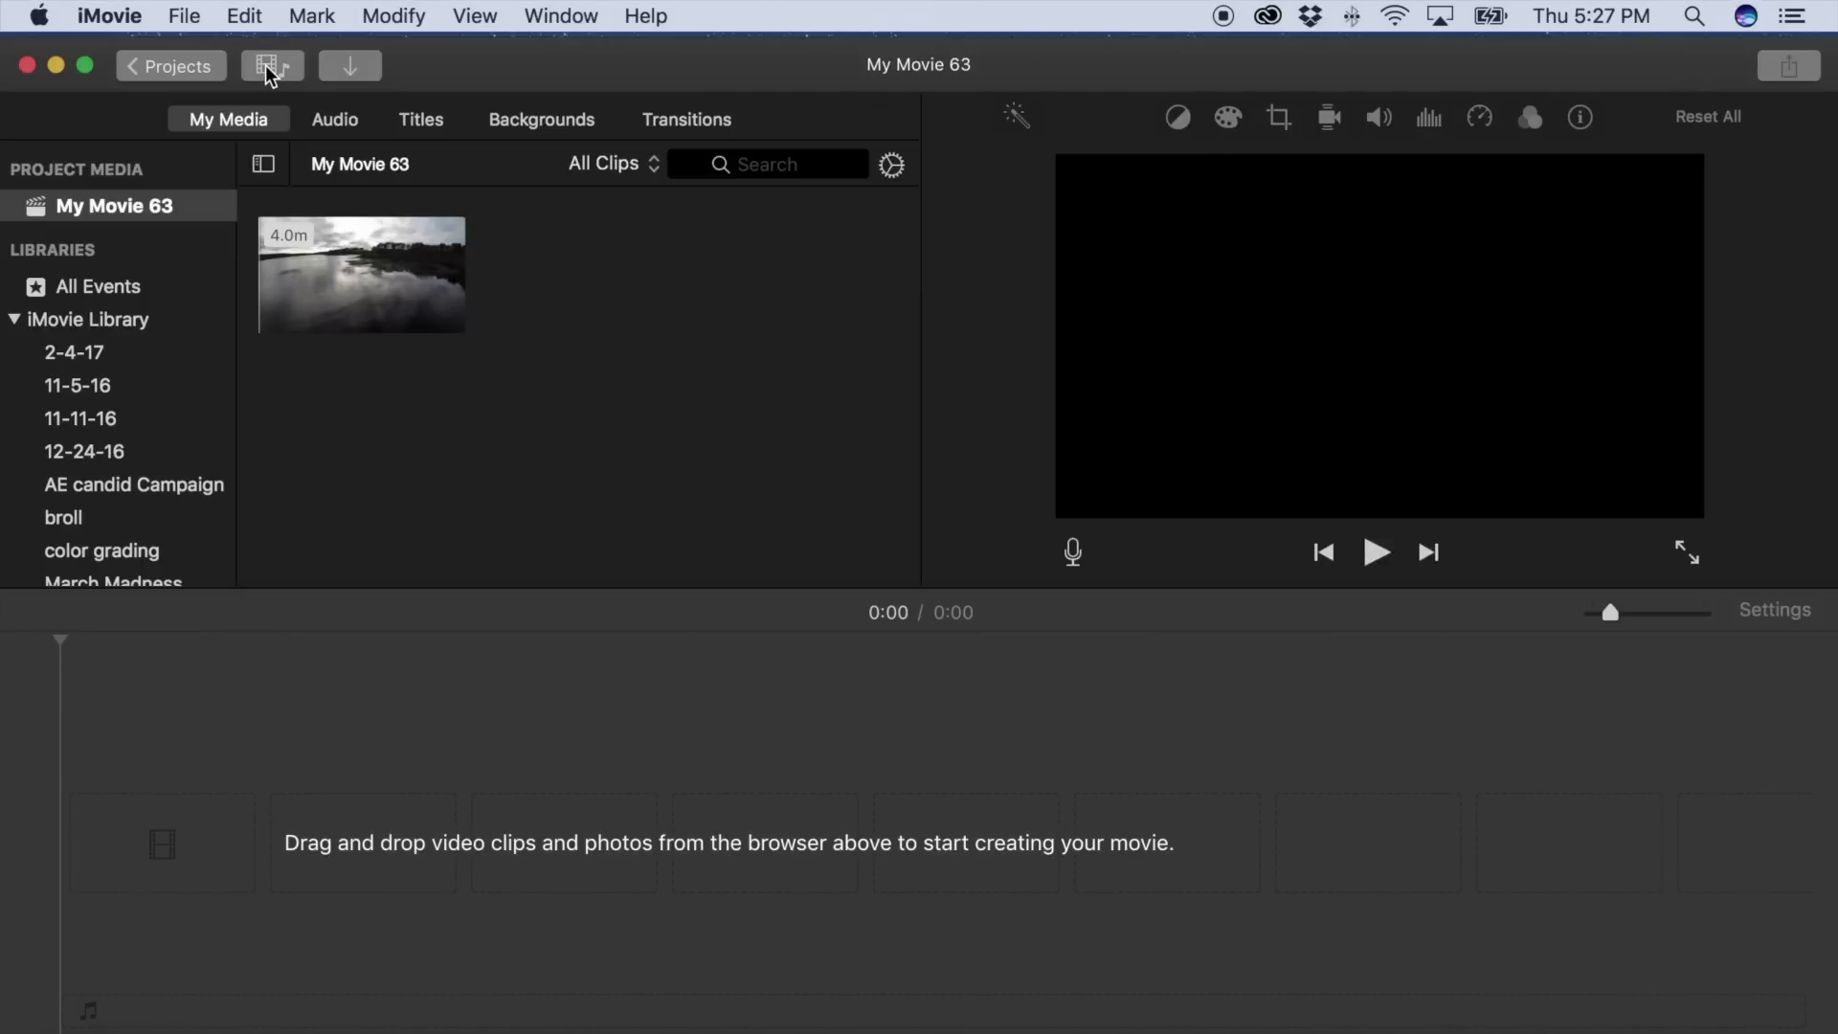
{"action": "left_click", "coordinate": [269, 75]}
{"action": "left_click", "coordinate": [284, 72]}
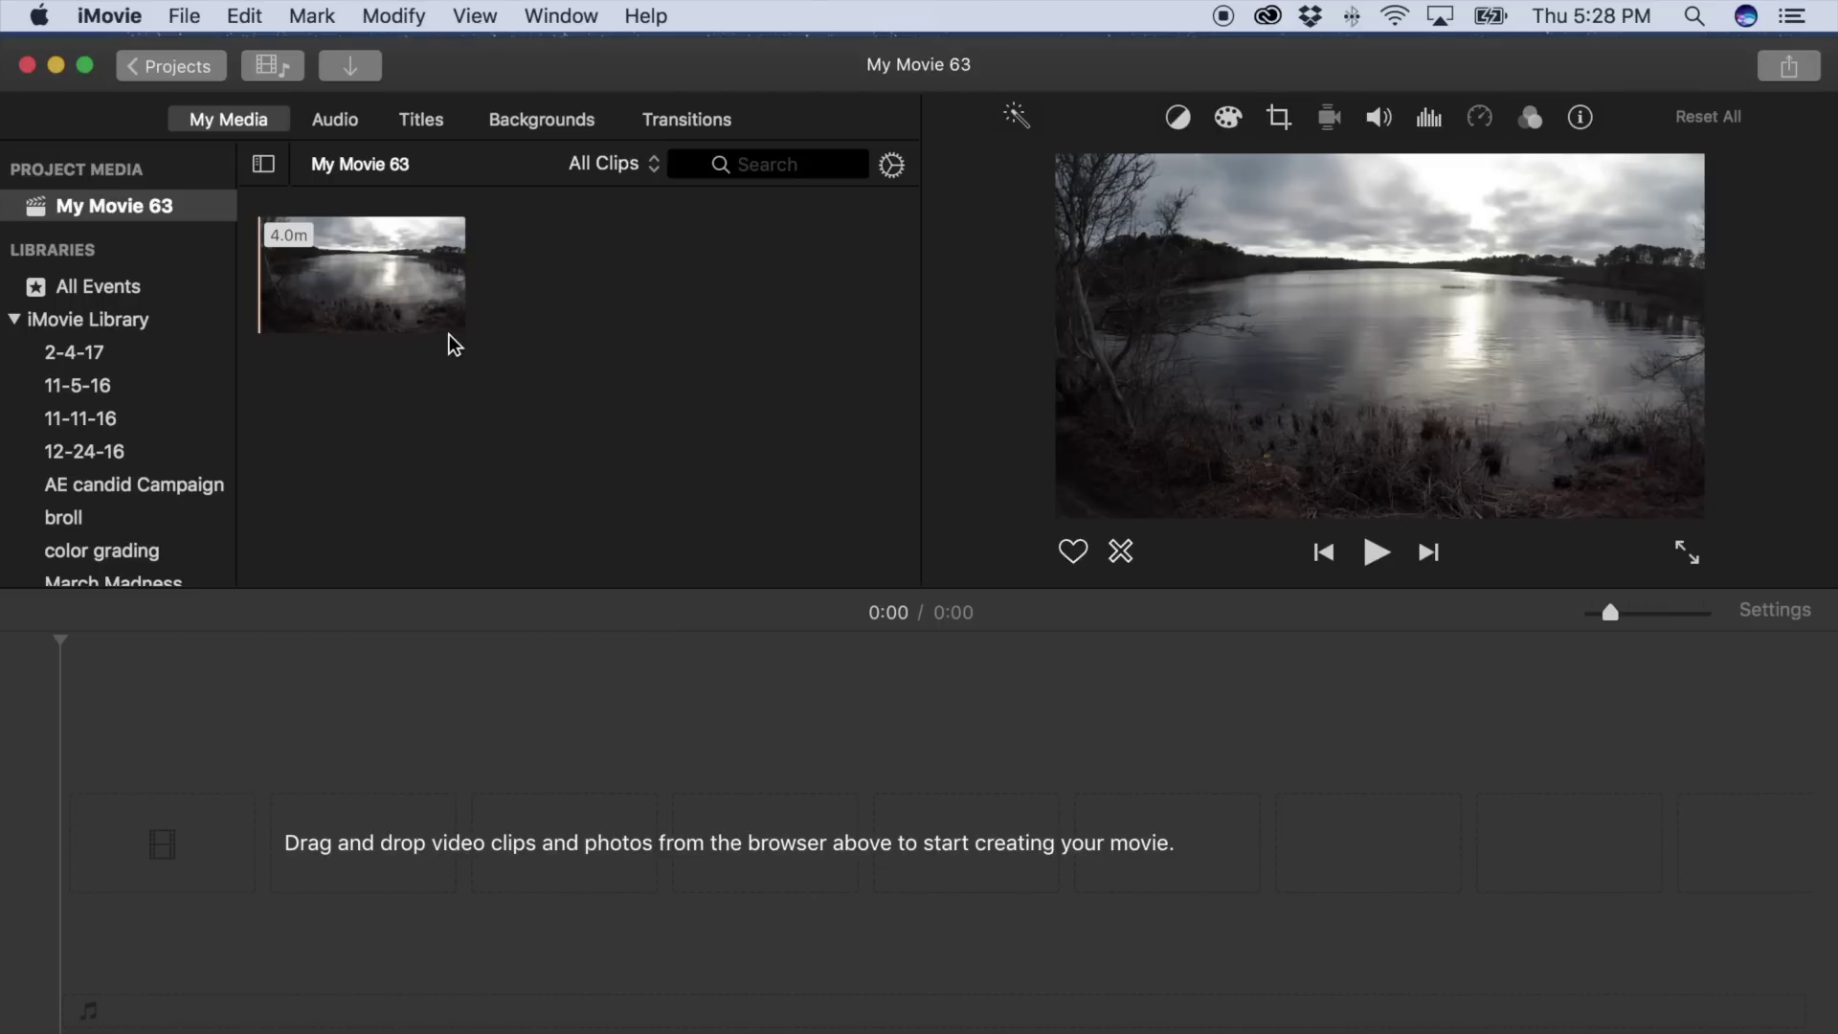
Step: Show the My Movie 63 project media and select its lakeside clip
{"action": "left_click", "coordinate": [229, 117]}
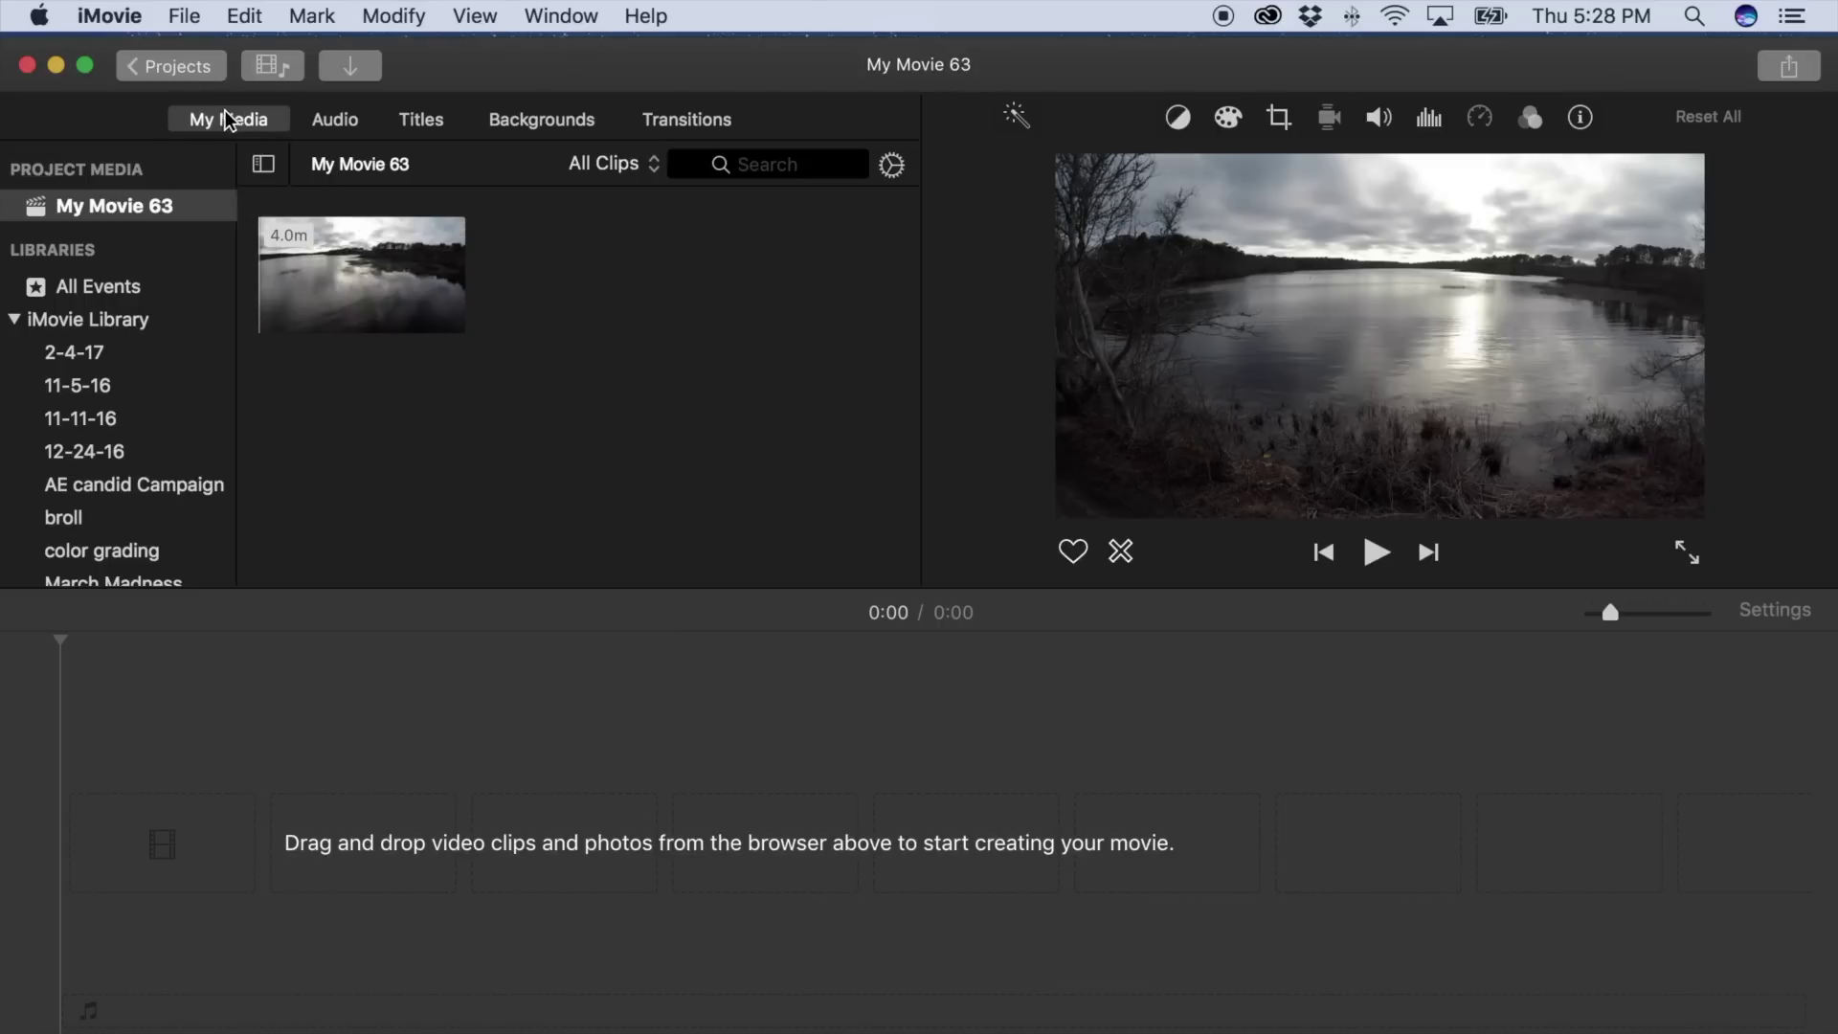
{"action": "scroll", "coordinate": [182, 327], "scroll_direction": "down", "scroll_amount": 10}
{"action": "scroll", "coordinate": [182, 328], "scroll_direction": "up", "scroll_amount": 10}
{"action": "left_click", "coordinate": [115, 290]}
{"action": "left_click", "coordinate": [113, 213]}
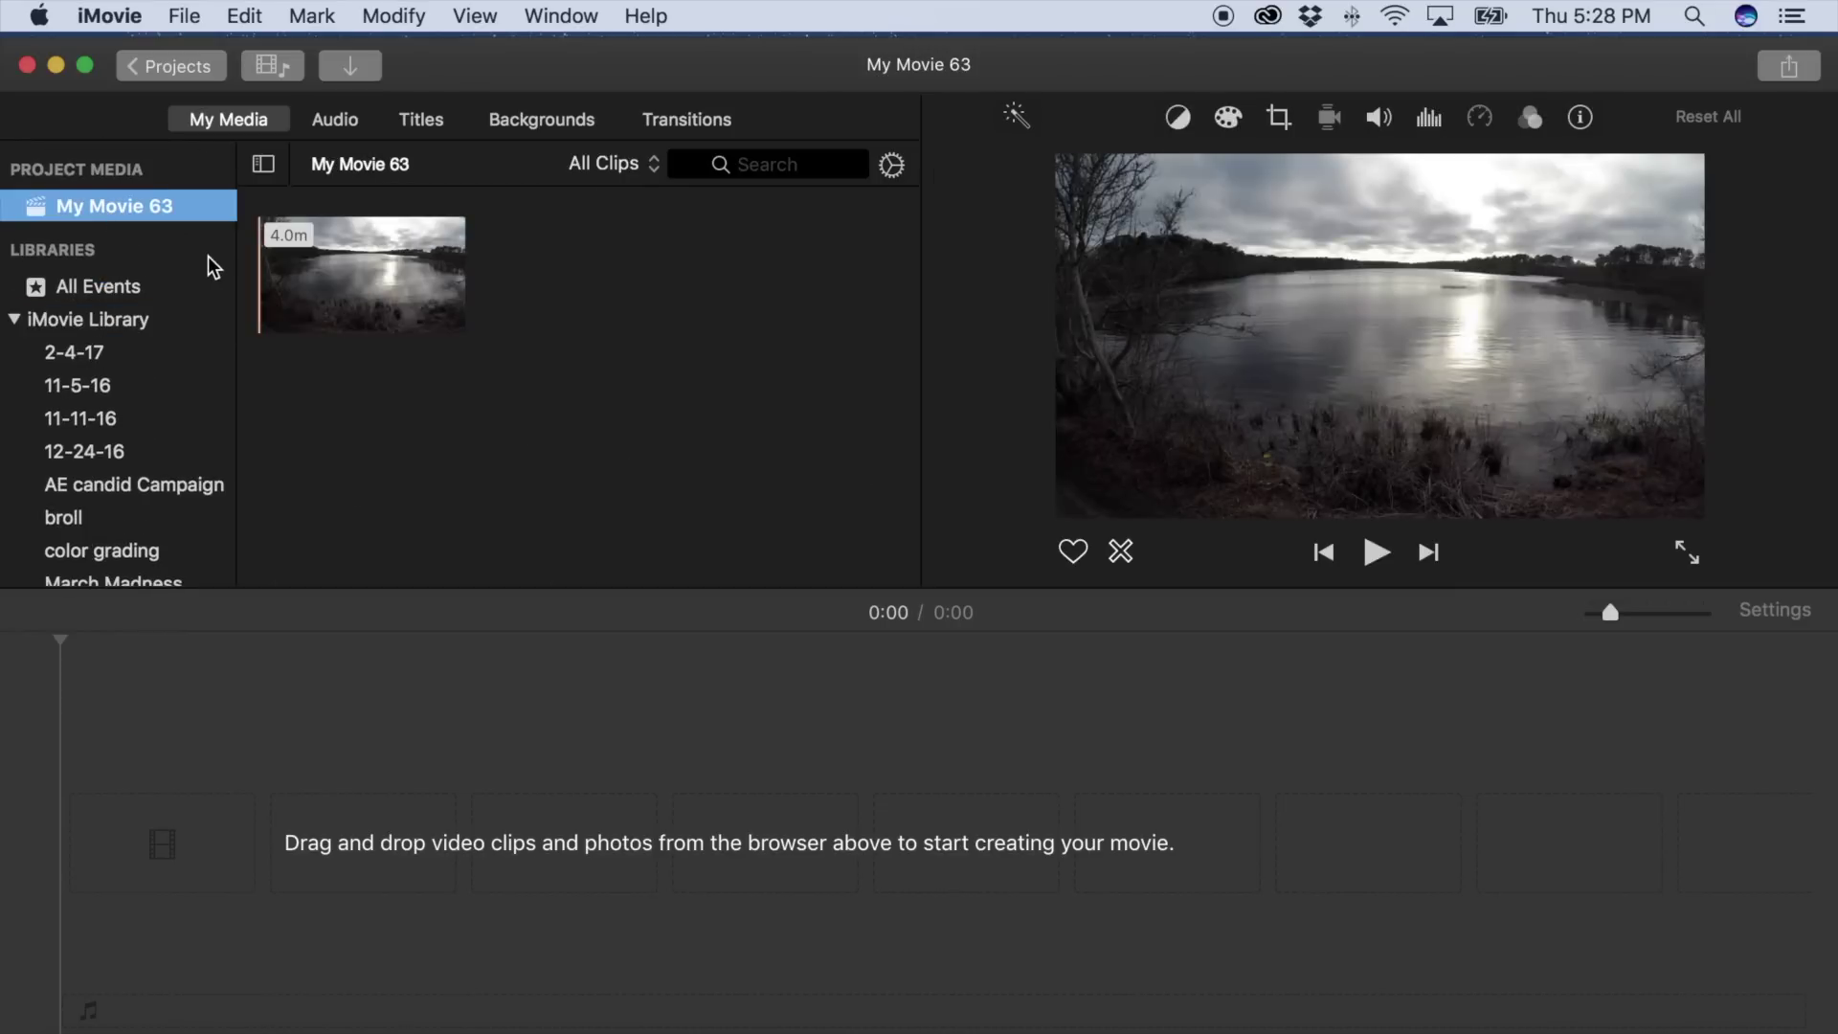
{"action": "left_click", "coordinate": [702, 456]}
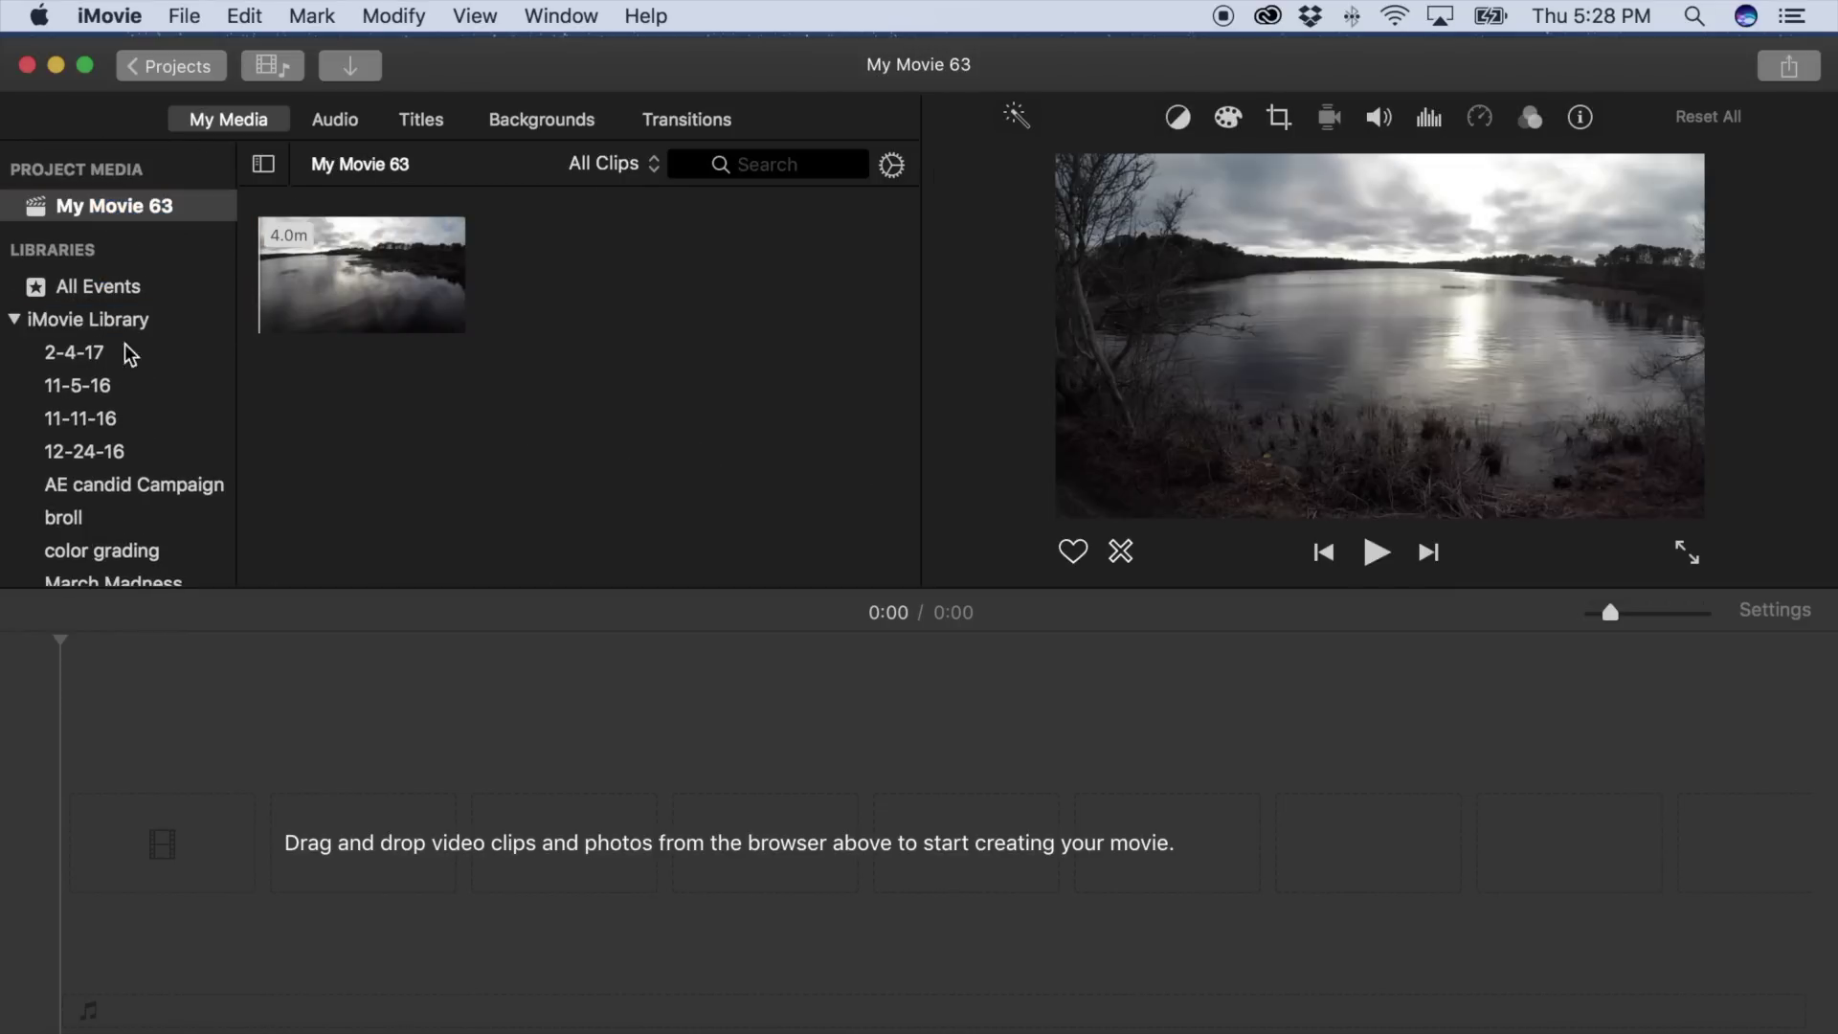
Step: Hide and reshow the libraries sidebar, then open the Audio sound effects library
{"action": "left_click", "coordinate": [262, 166]}
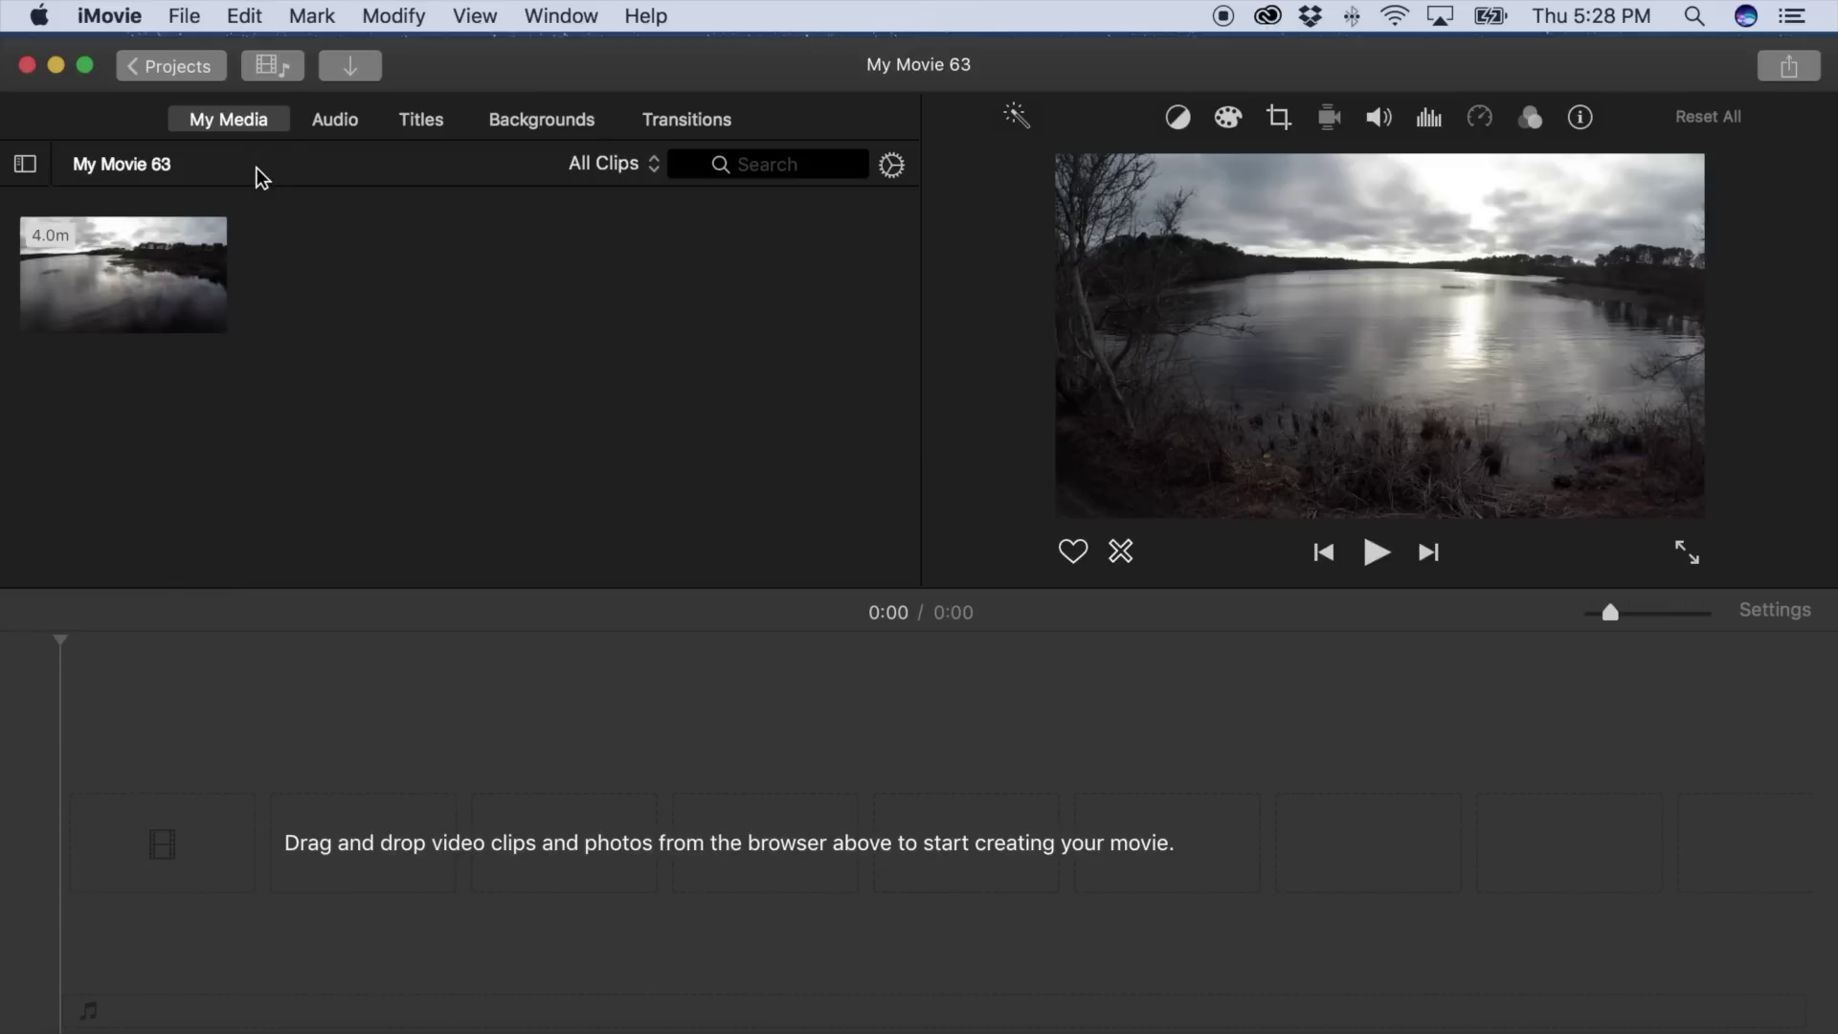
{"action": "left_click", "coordinate": [26, 165]}
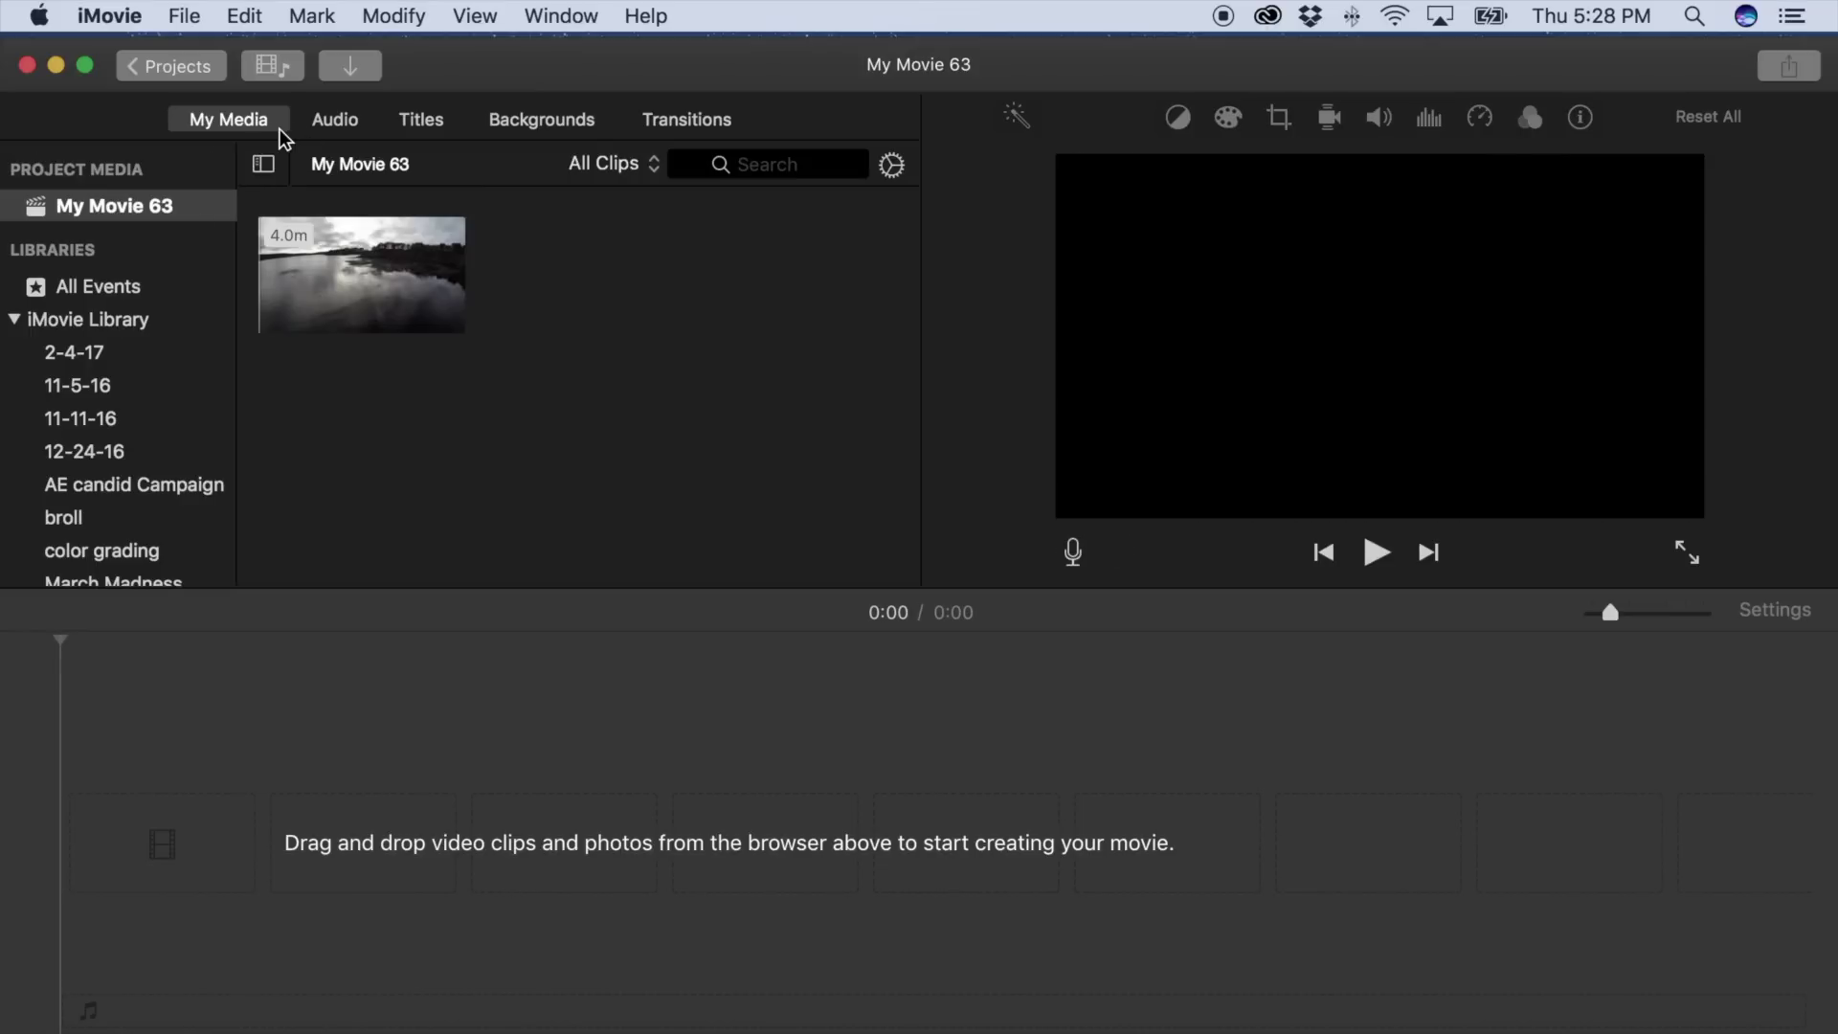
{"action": "left_click", "coordinate": [337, 128]}
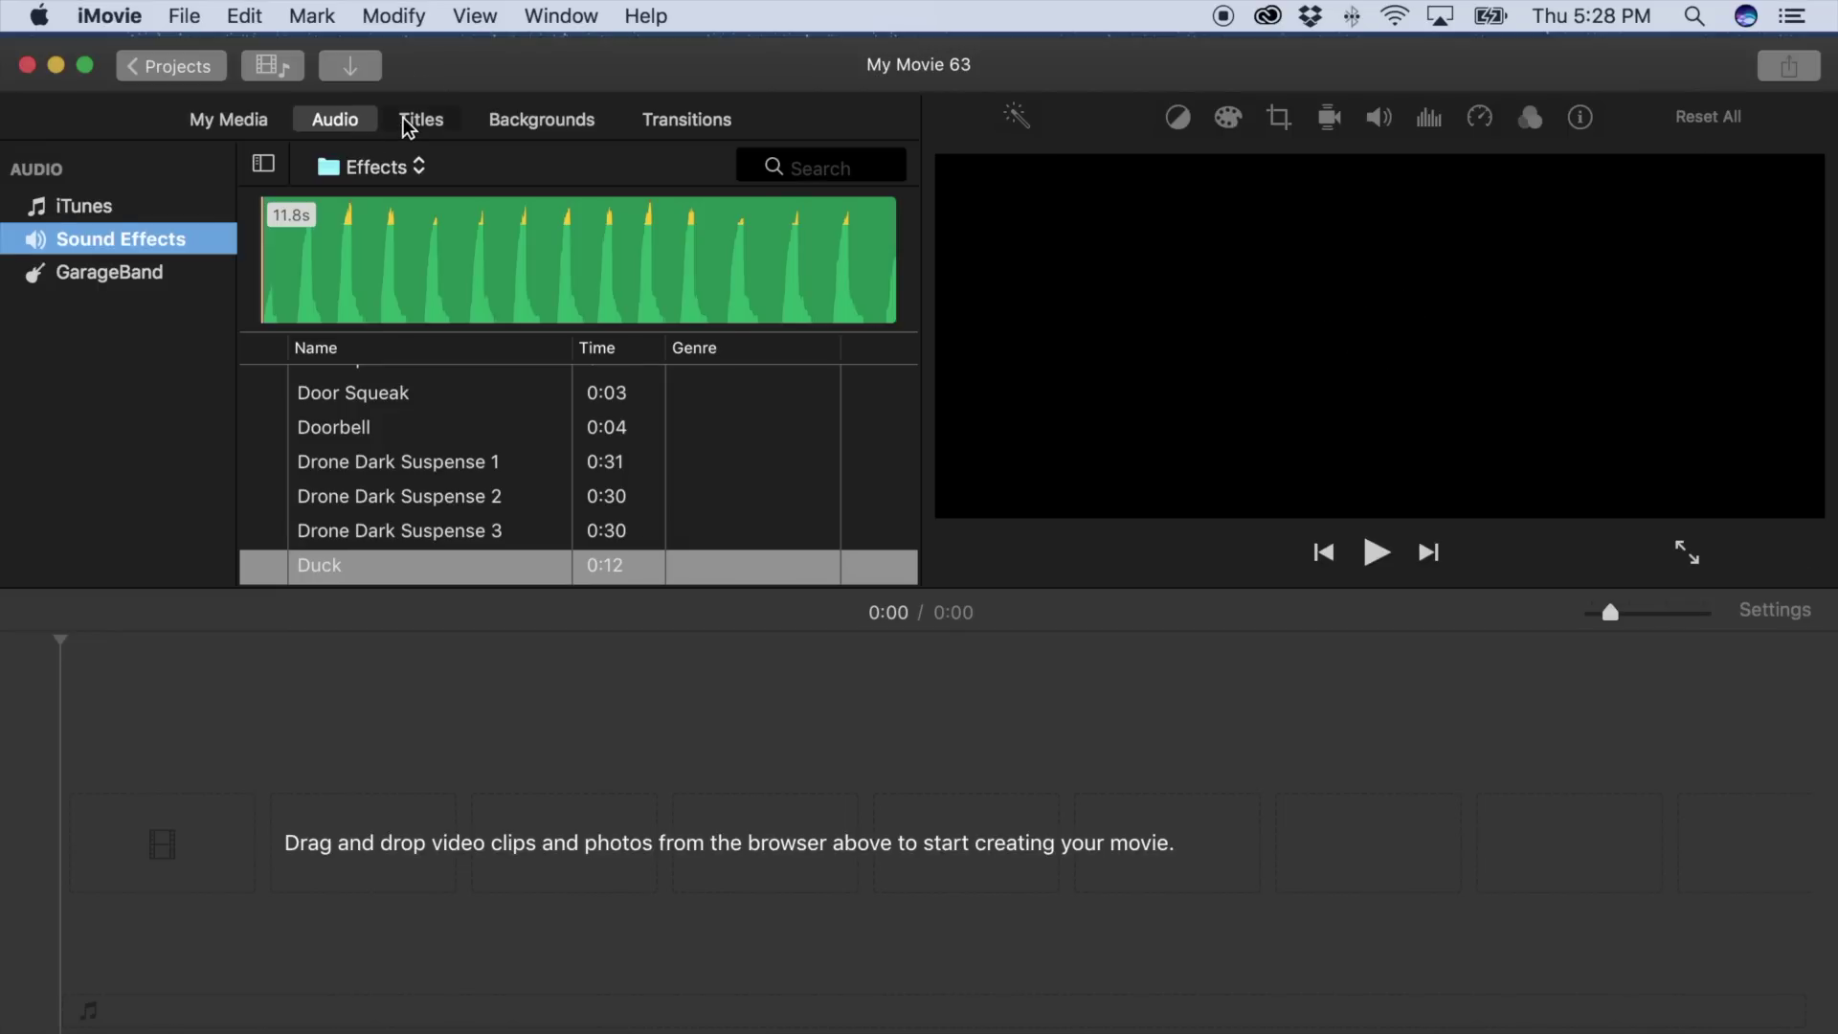
Step: Browse the Titles, Backgrounds, Transitions and Sound Effects libraries
{"action": "left_click", "coordinate": [412, 129]}
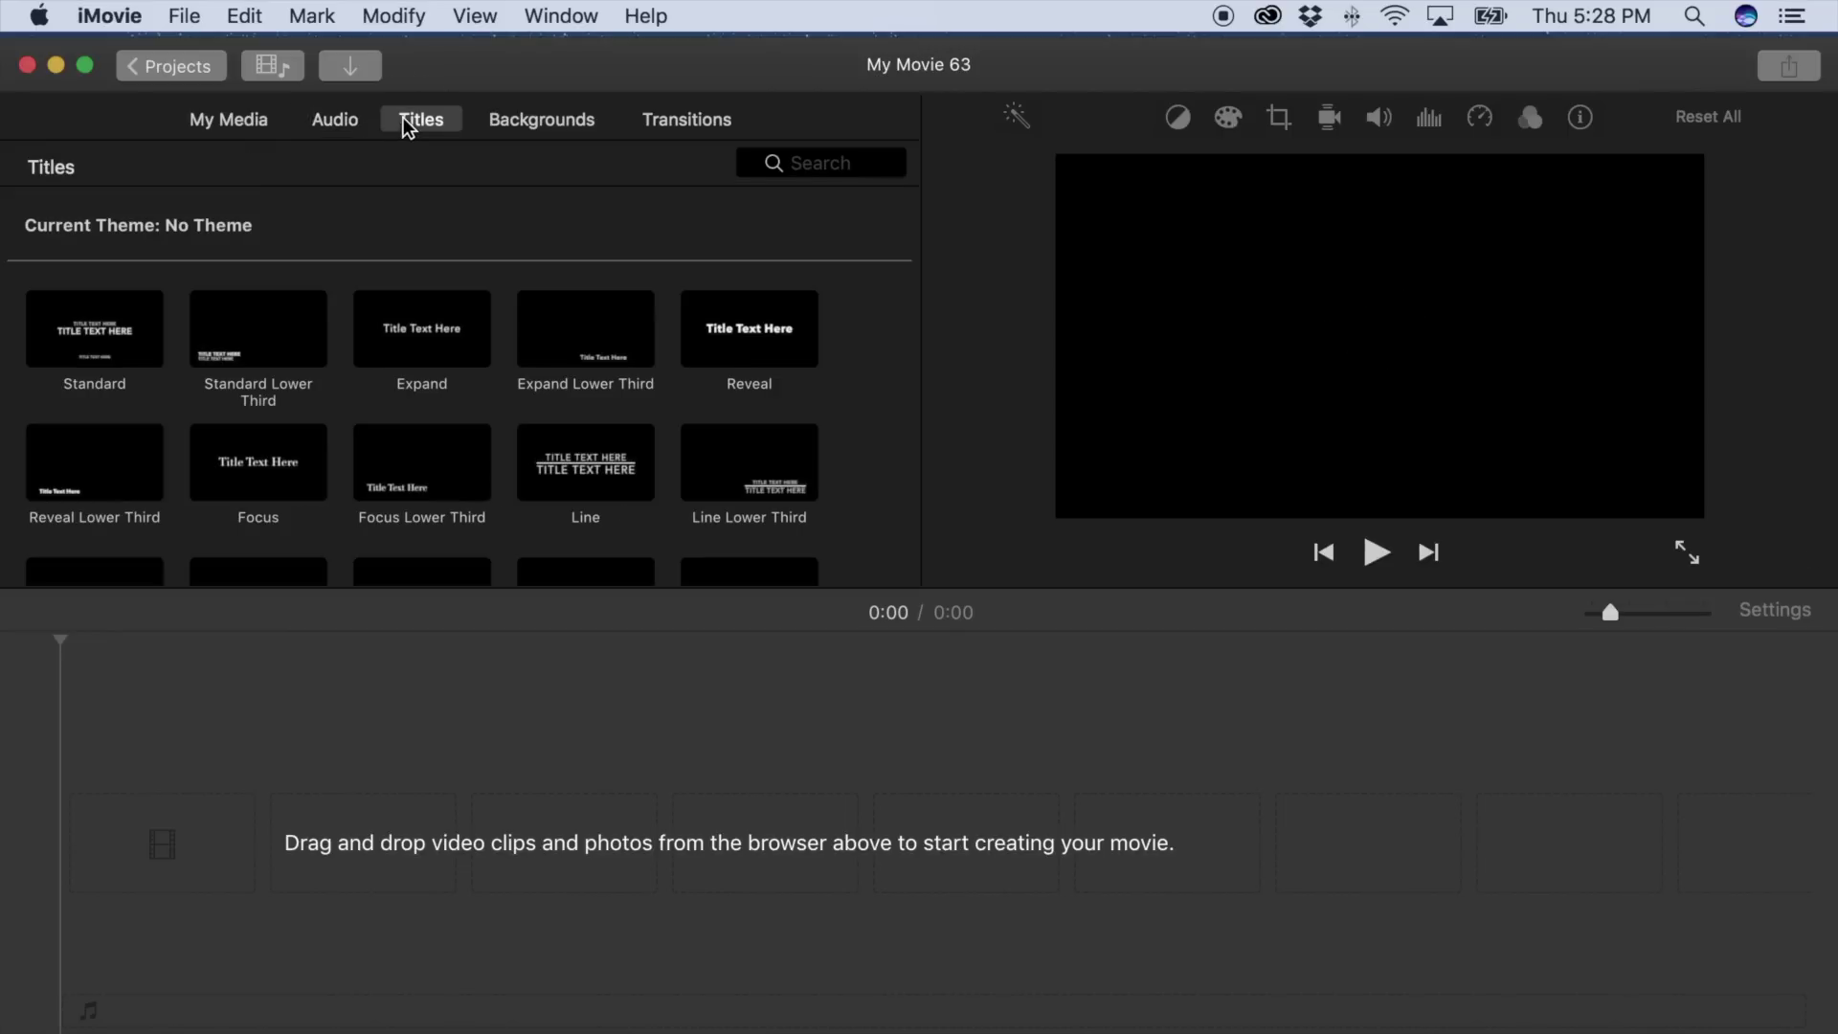
{"action": "left_click", "coordinate": [517, 124]}
{"action": "left_click", "coordinate": [683, 127]}
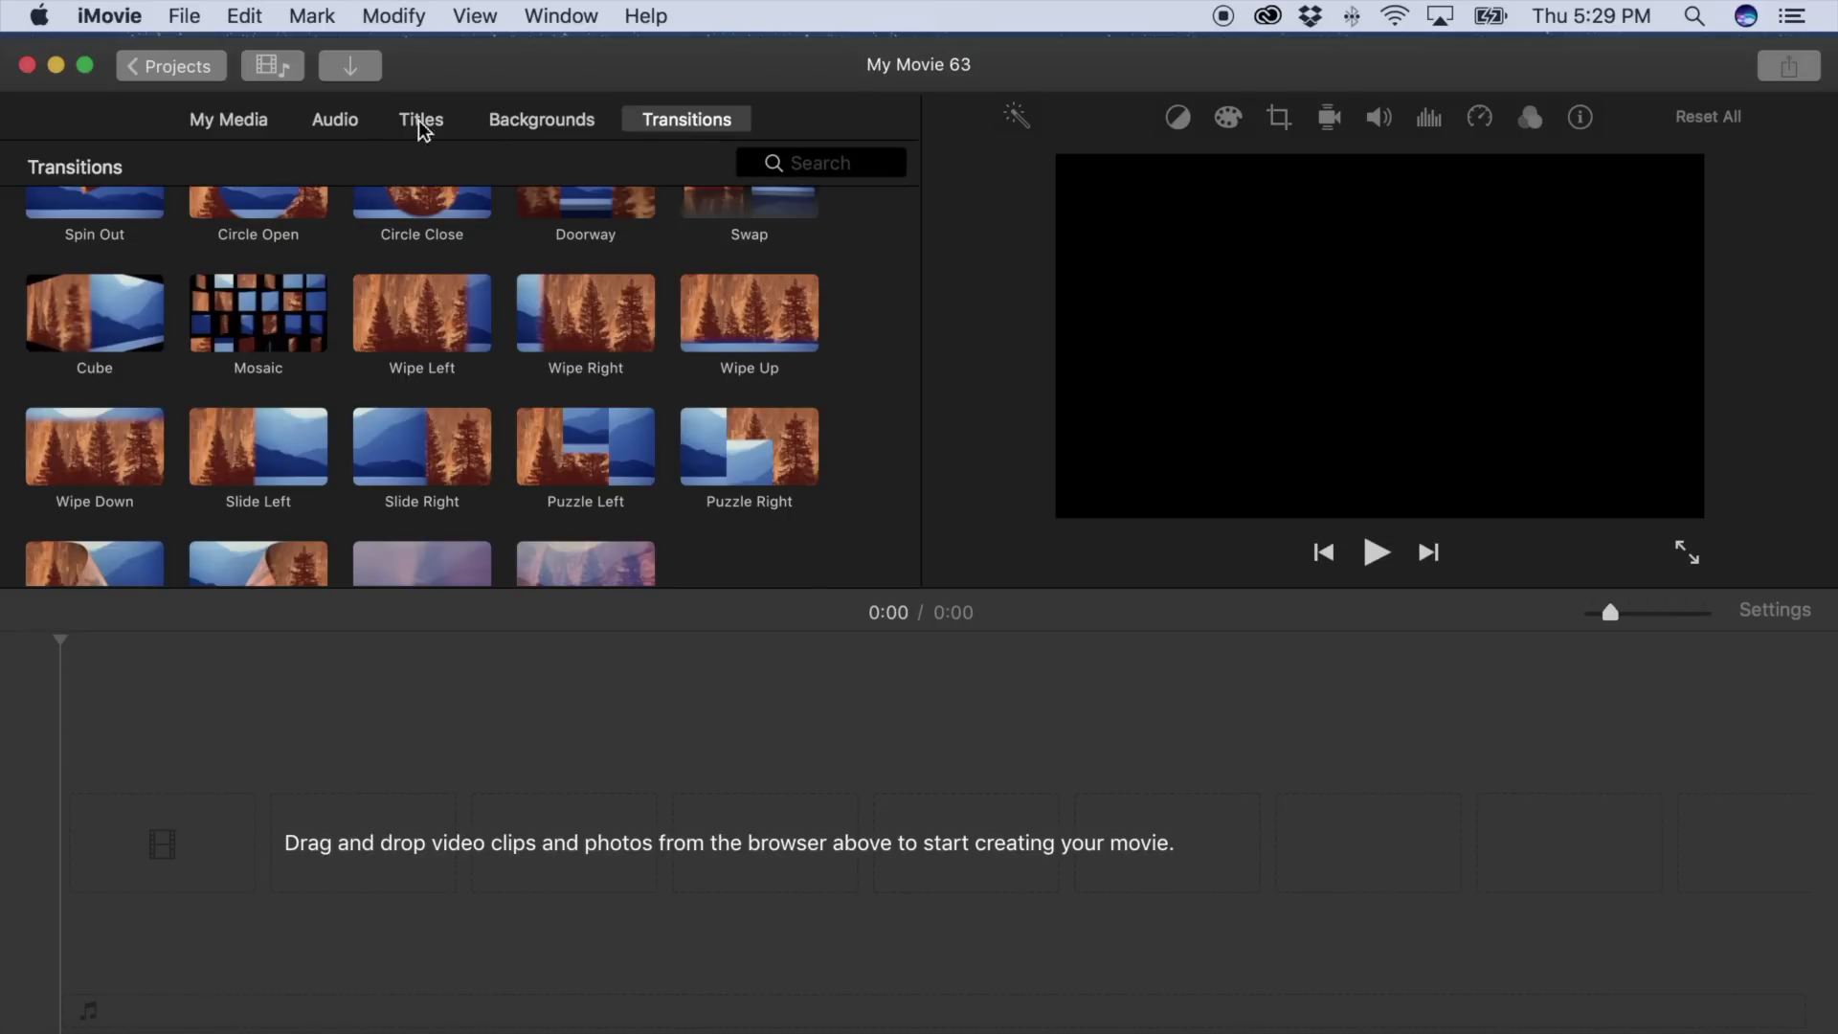
{"action": "left_click", "coordinate": [335, 127]}
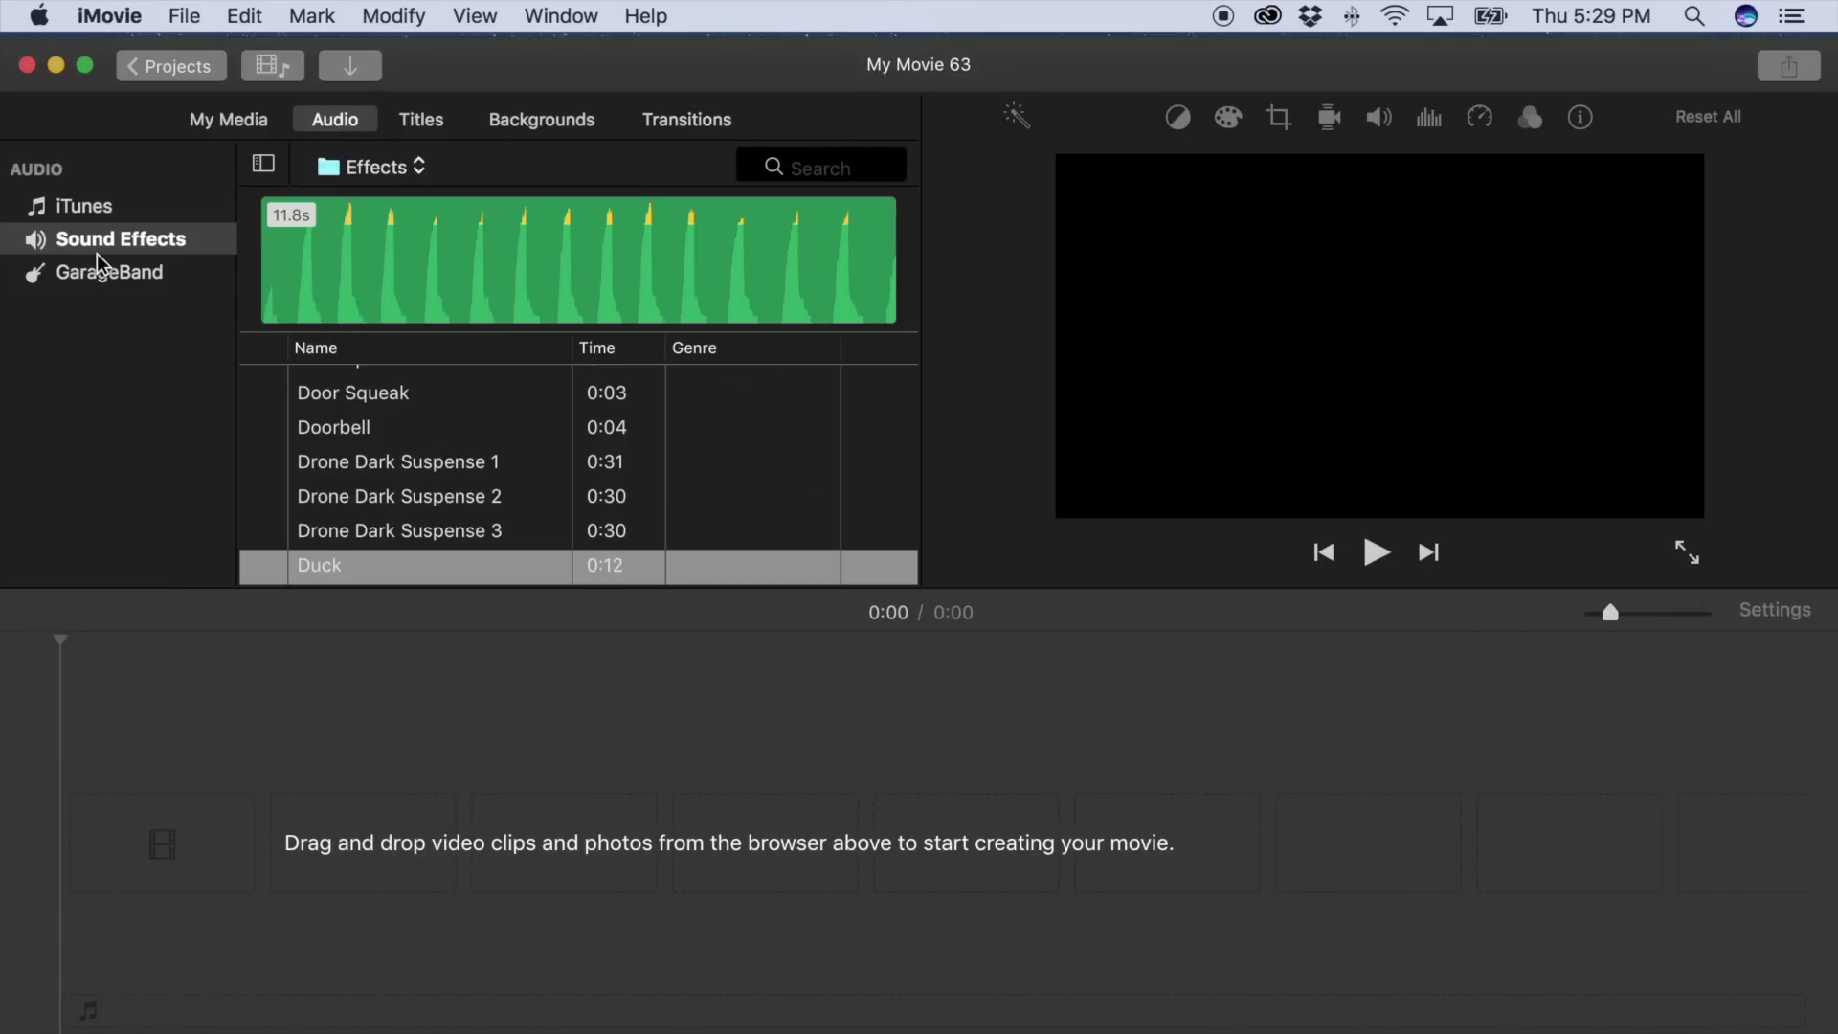
{"action": "left_click", "coordinate": [542, 119]}
{"action": "left_click", "coordinate": [421, 119]}
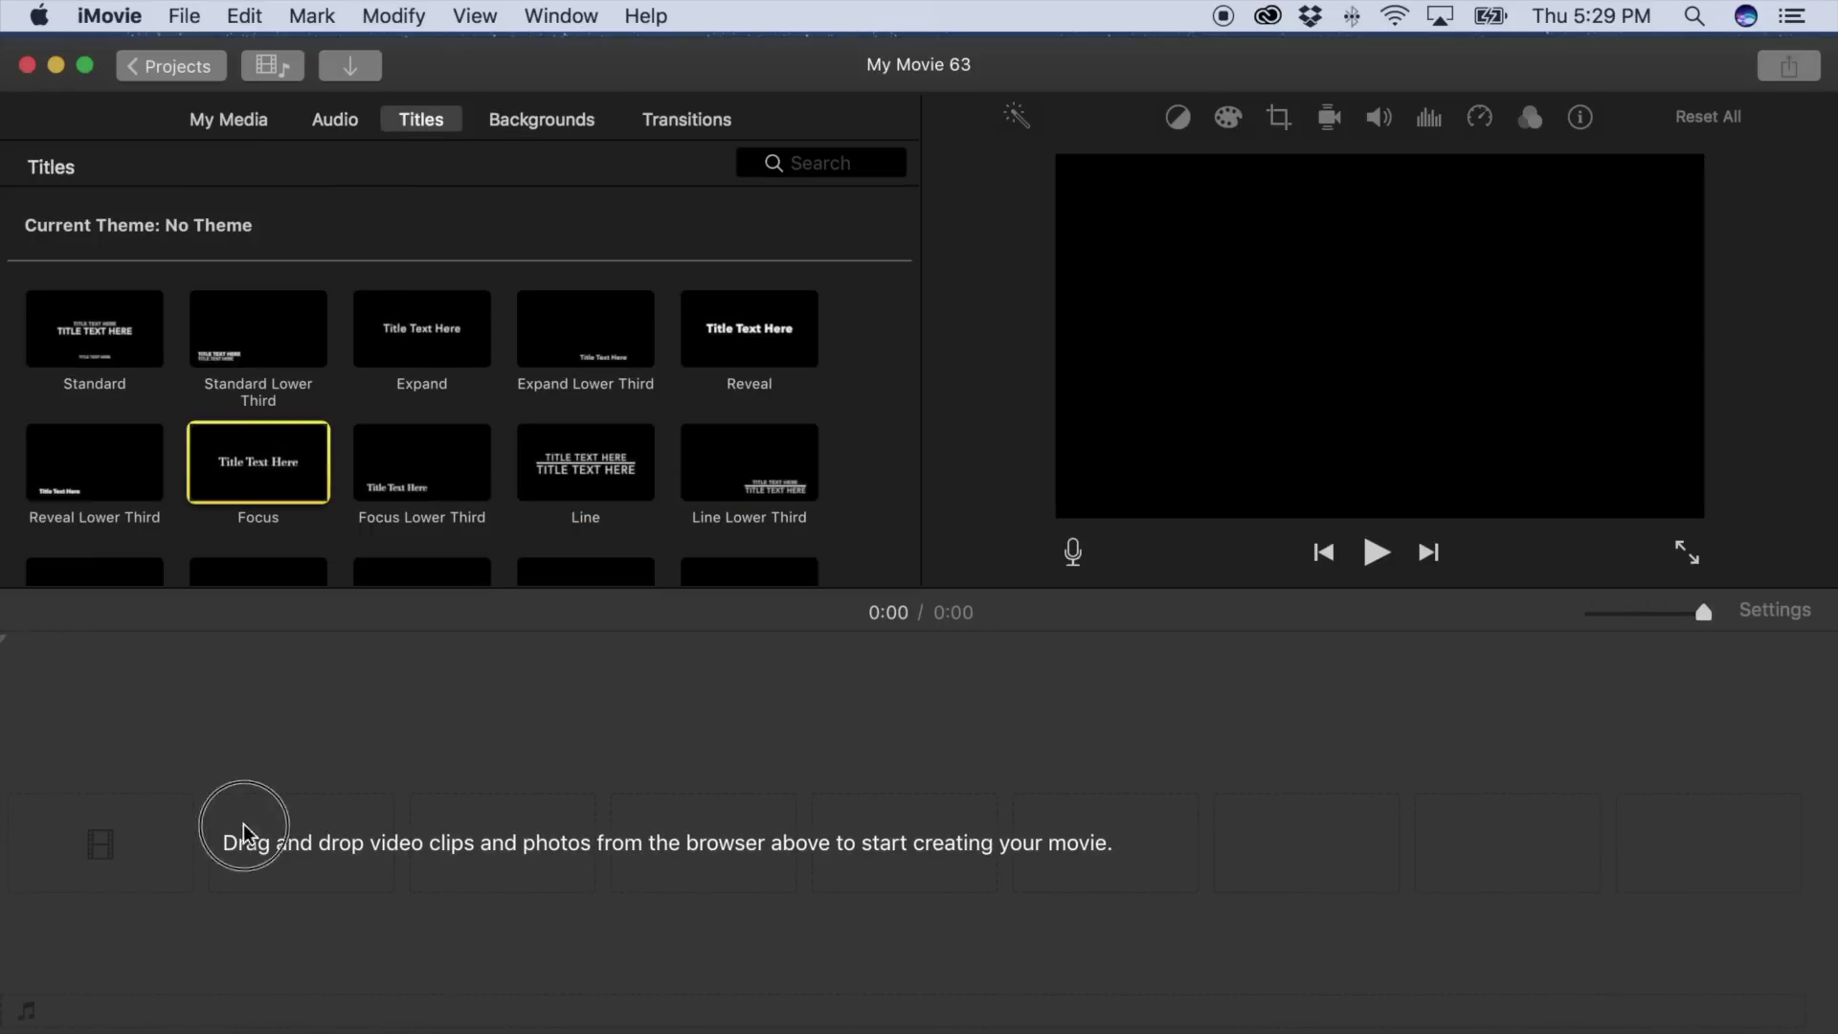
Step: Add the Focus title to the timeline start and change its text to 'example'
{"action": "left_click_drag", "start_coordinate": [259, 474], "coordinate": [472, 791]}
{"action": "double_click", "coordinate": [1378, 335]}
{"action": "type", "text": "exam"}
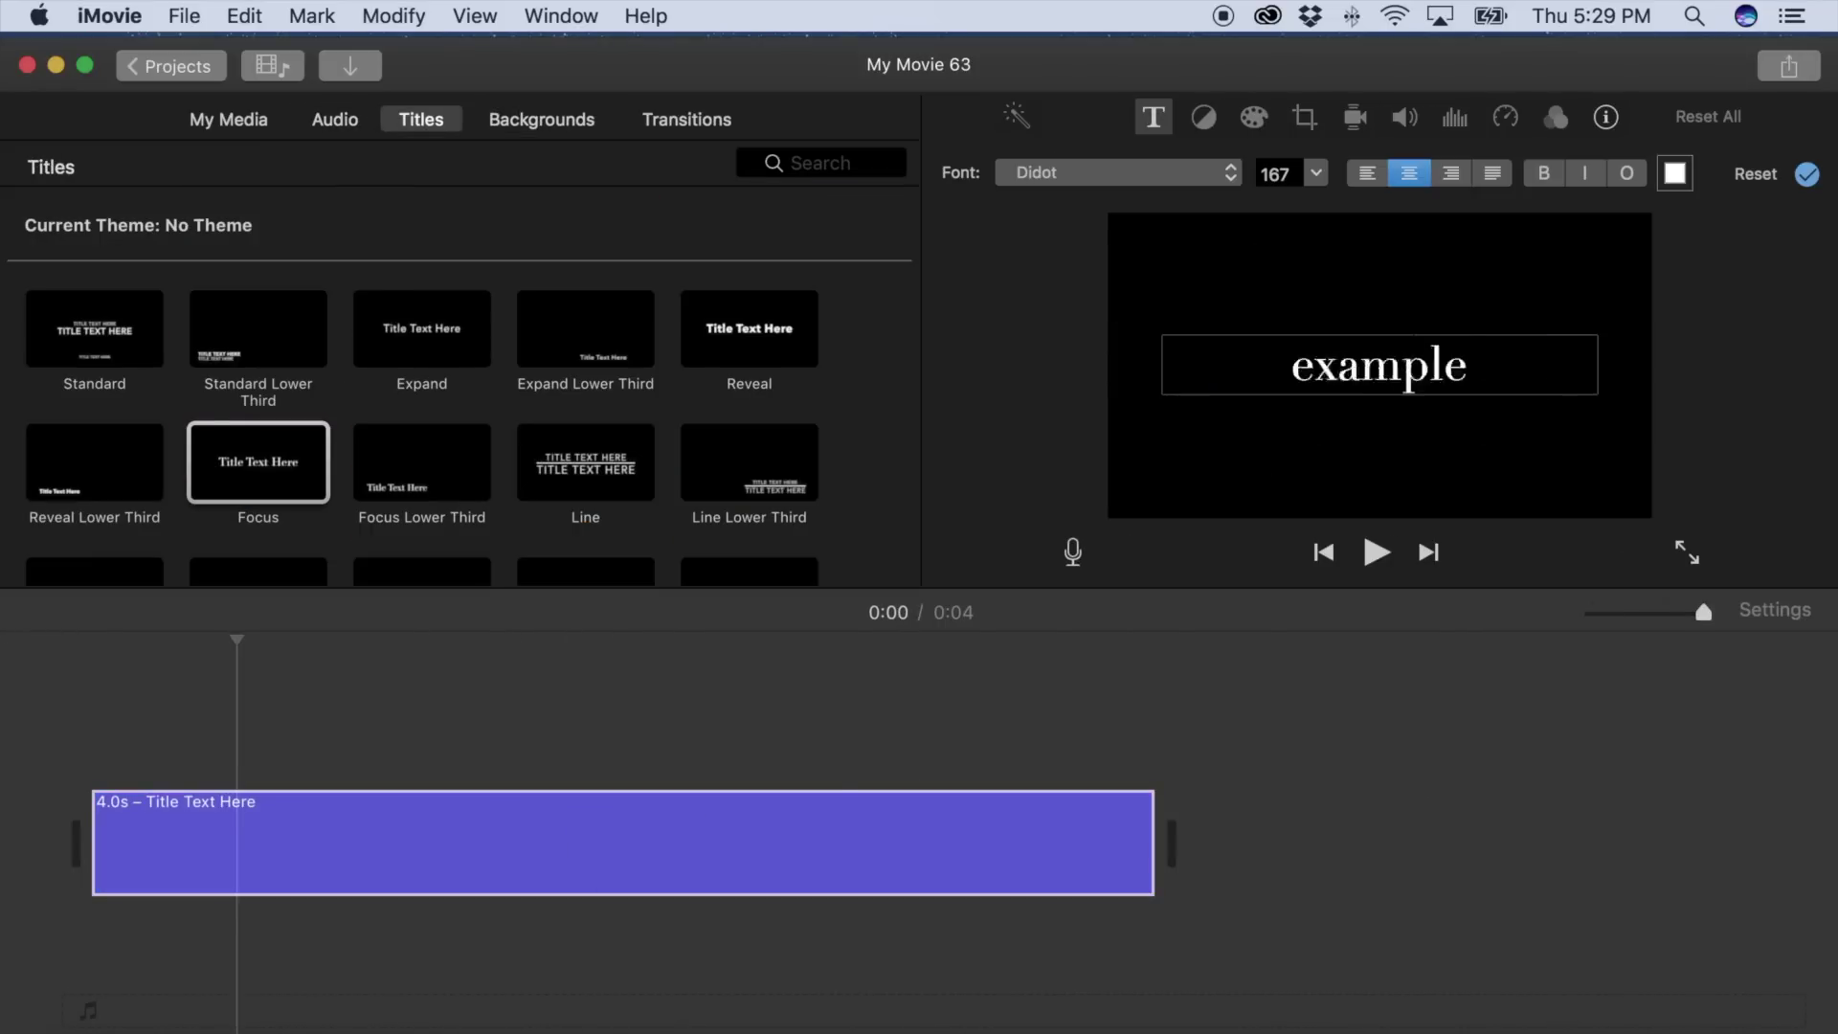
{"action": "type", "text": "ple"}
{"action": "left_click", "coordinate": [899, 771]}
Step: Open the Sound Effects library and start a search of its clips
{"action": "left_click", "coordinate": [335, 119]}
{"action": "scroll", "coordinate": [545, 491], "scroll_direction": "down", "scroll_amount": 5}
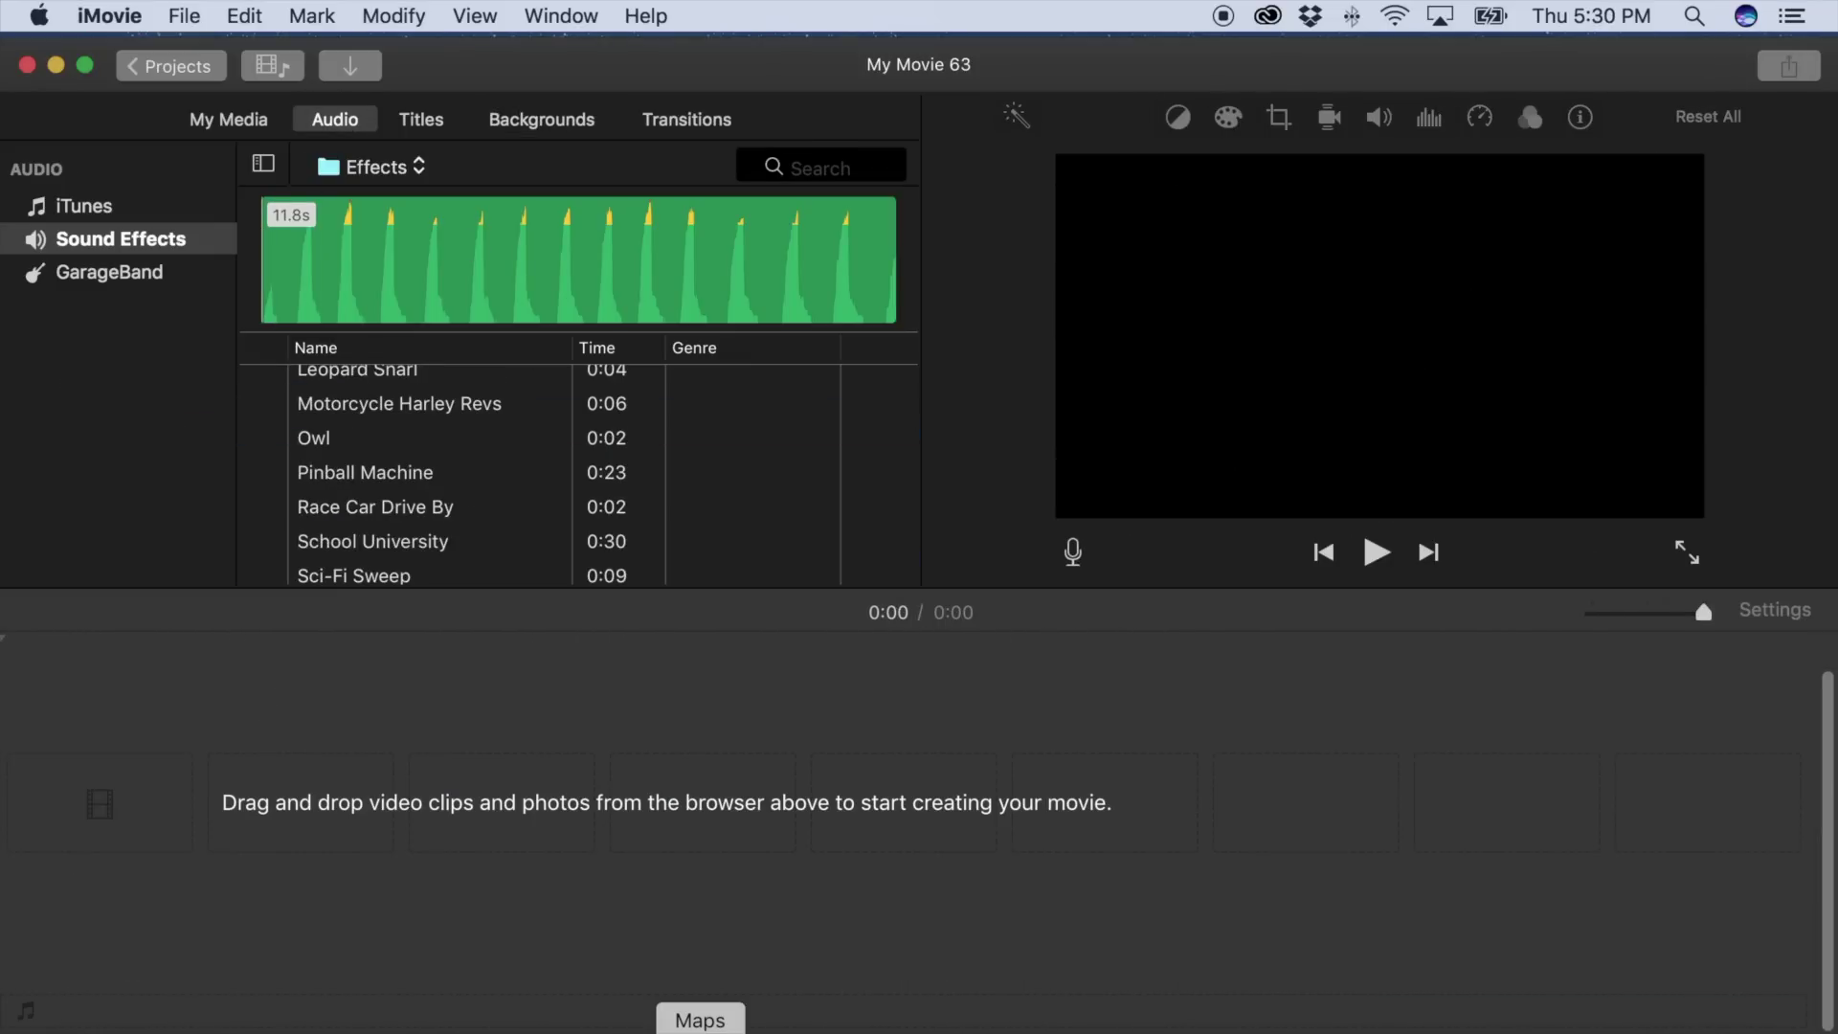
{"action": "left_click", "coordinate": [807, 161]}
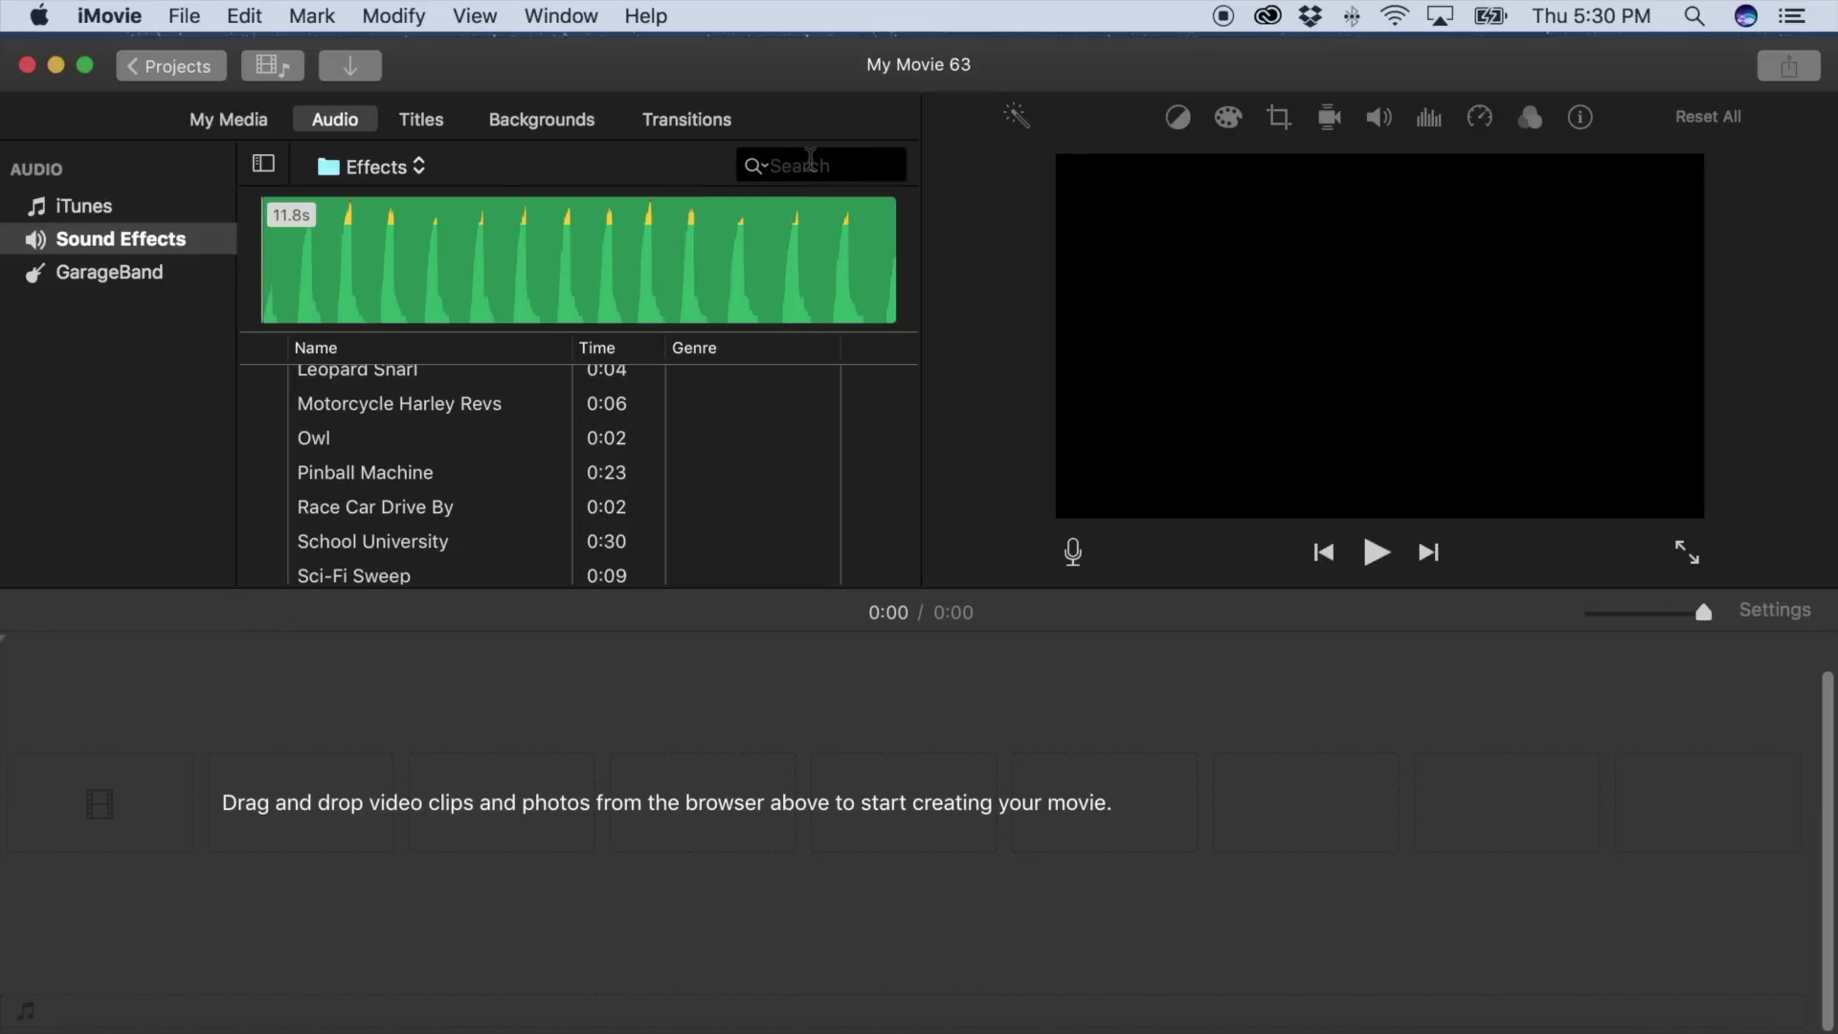
Step: Enlarge My Media thumbnails, turn on waveforms, and drag the 4-minute lake clip into the timeline
{"action": "left_click", "coordinate": [204, 122]}
{"action": "left_click", "coordinate": [887, 174]}
{"action": "mouse_move", "coordinate": [930, 251]}
{"action": "left_mouse_down"}
{"action": "mouse_move", "coordinate": [962, 247]}
{"action": "mouse_move", "coordinate": [938, 247]}
{"action": "left_mouse_up"}
{"action": "mouse_move", "coordinate": [871, 318]}
{"action": "left_mouse_down"}
{"action": "mouse_move", "coordinate": [1020, 319]}
{"action": "mouse_move", "coordinate": [864, 325]}
{"action": "left_mouse_up"}
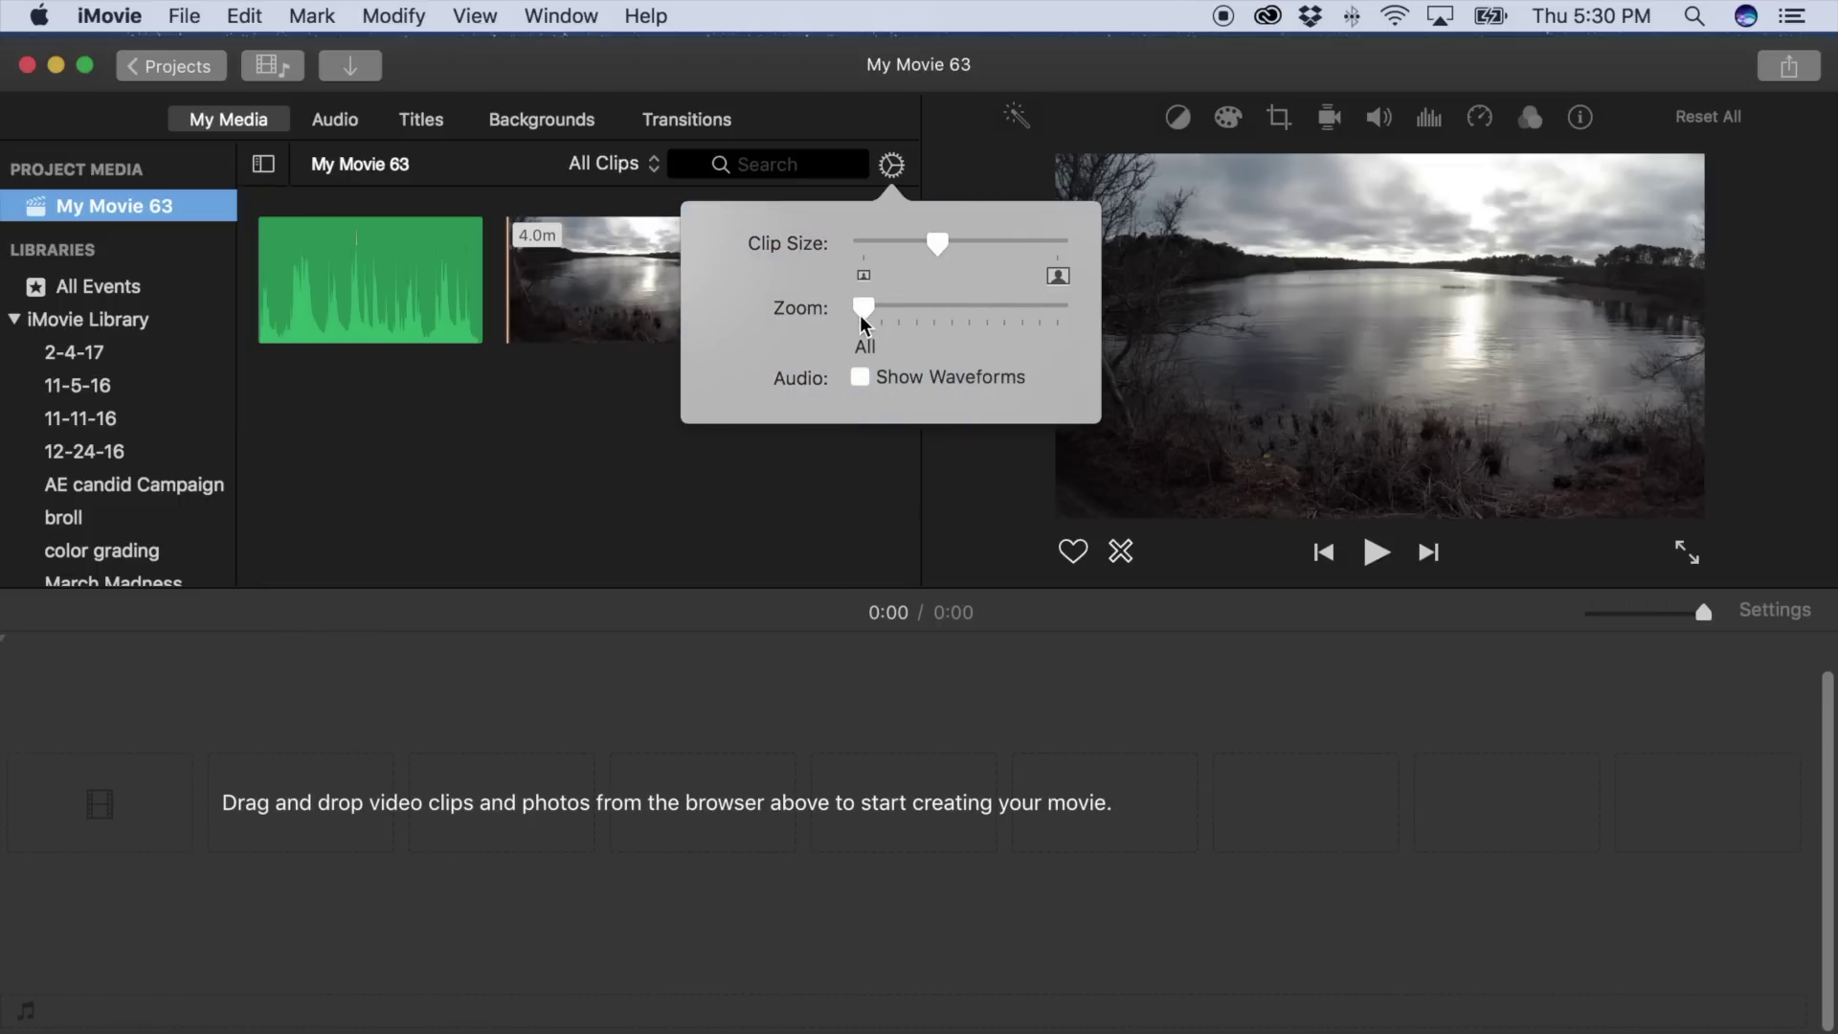
{"action": "left_click", "coordinate": [859, 377]}
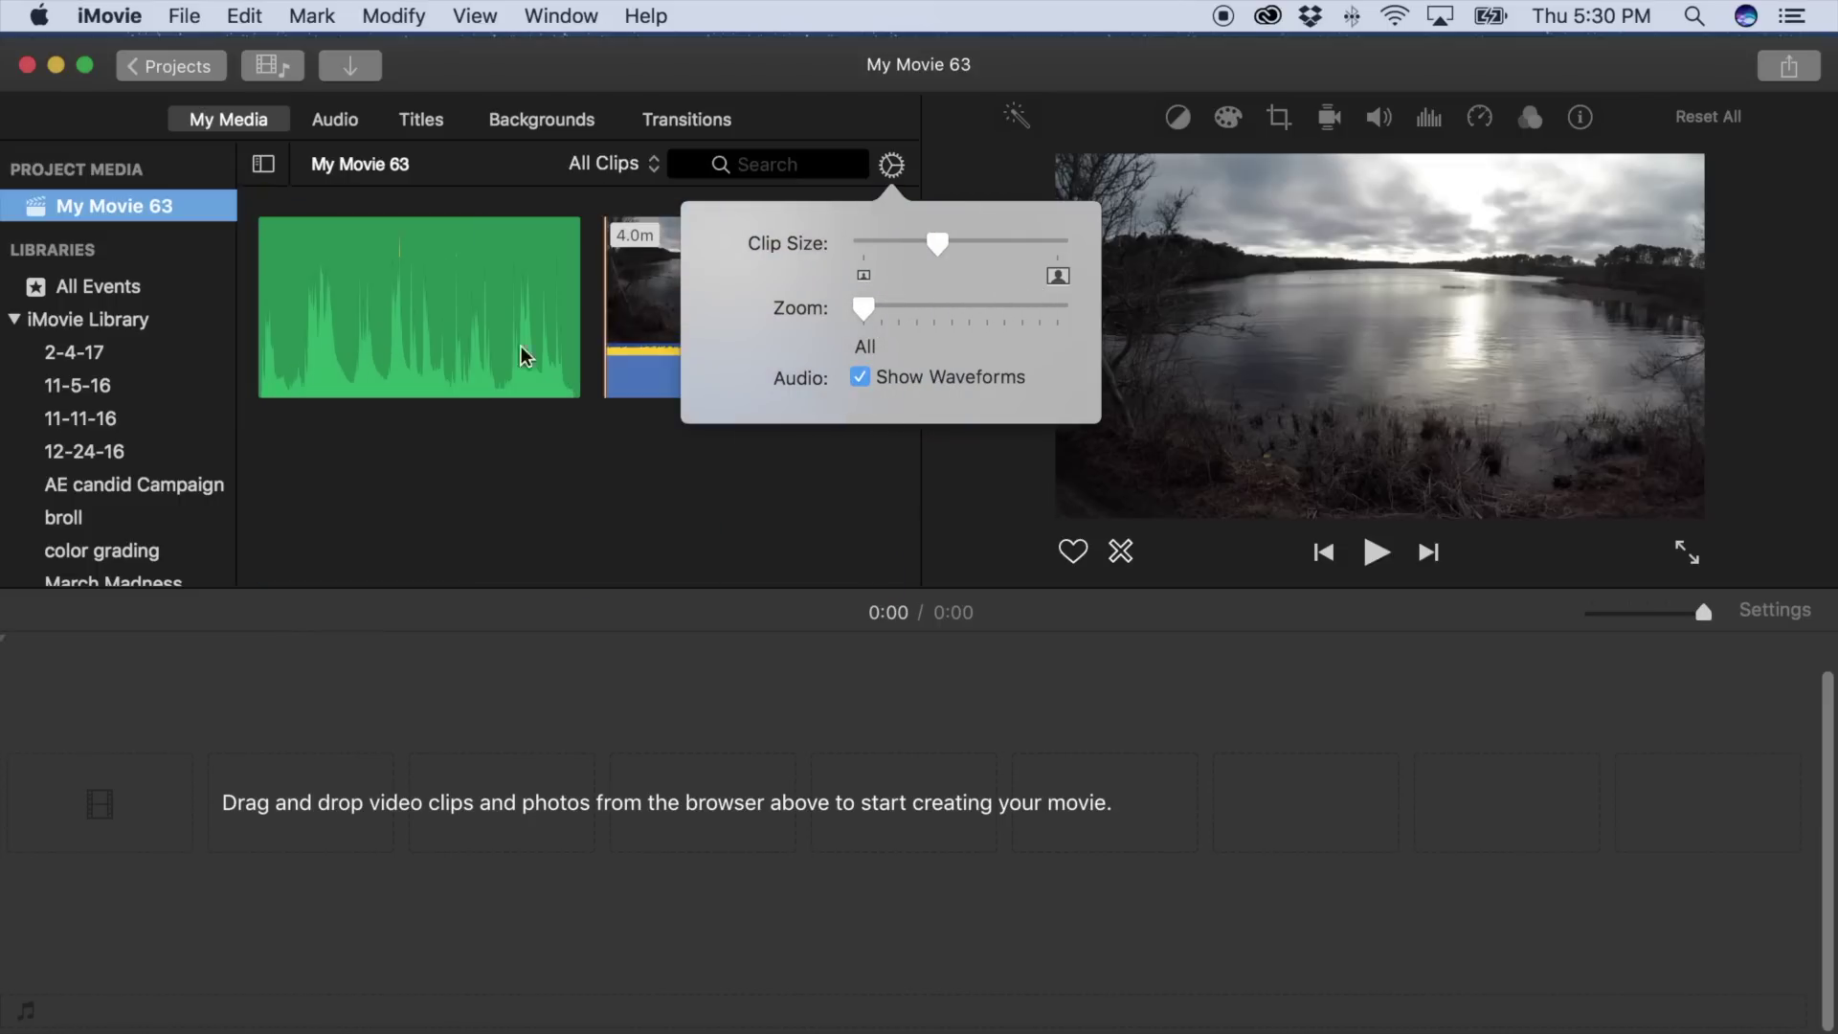
{"action": "left_click", "coordinate": [628, 417]}
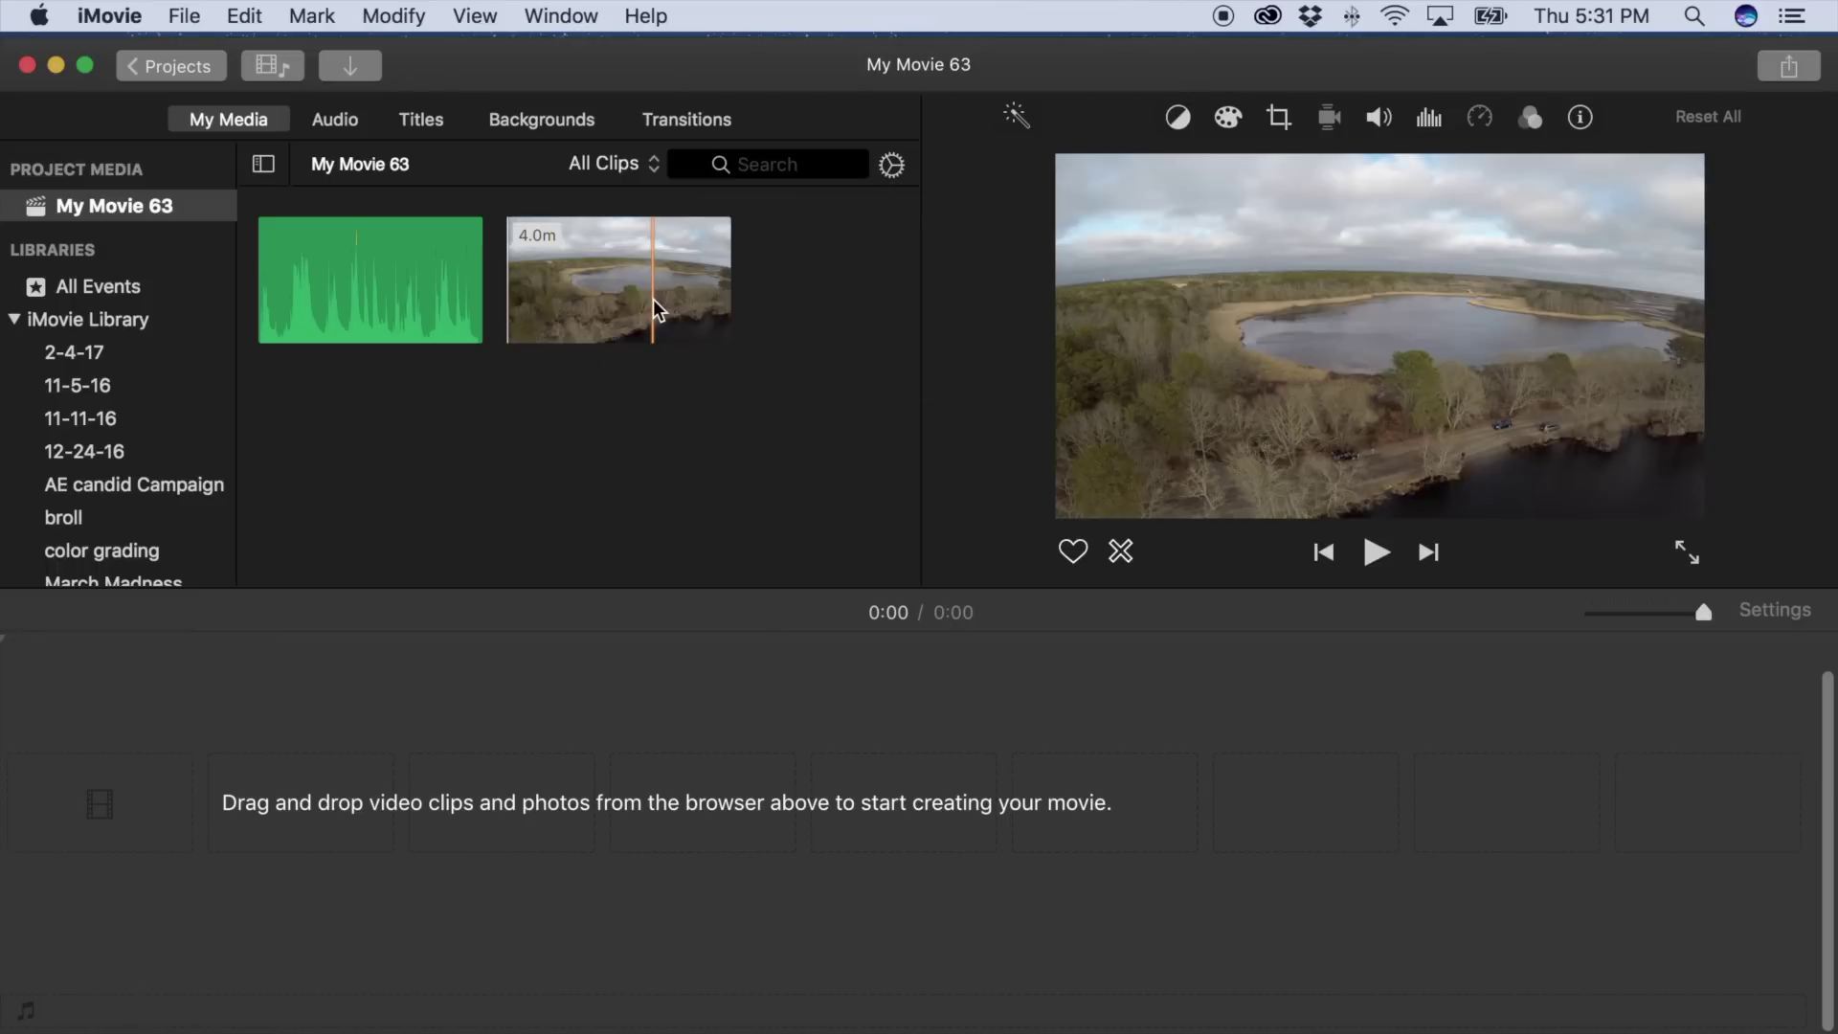
{"action": "left_click", "coordinate": [644, 303]}
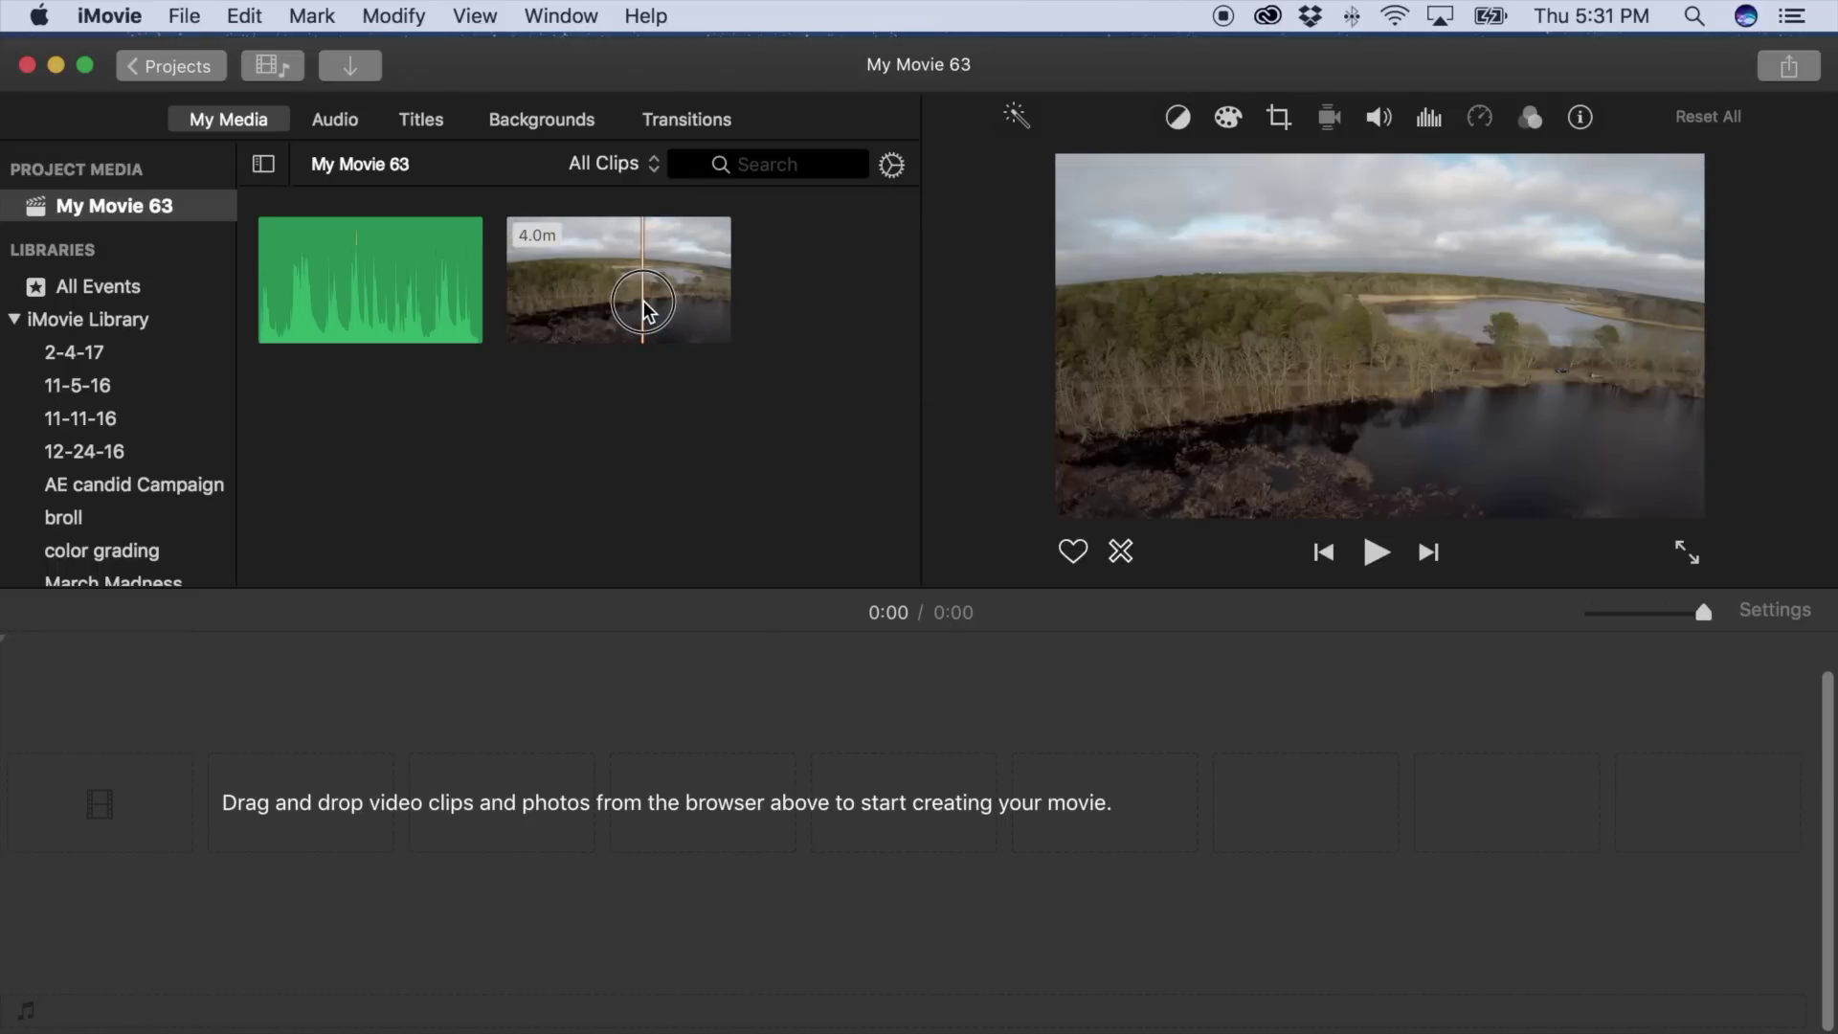
{"action": "left_click_drag", "start_coordinate": [644, 302], "coordinate": [134, 794]}
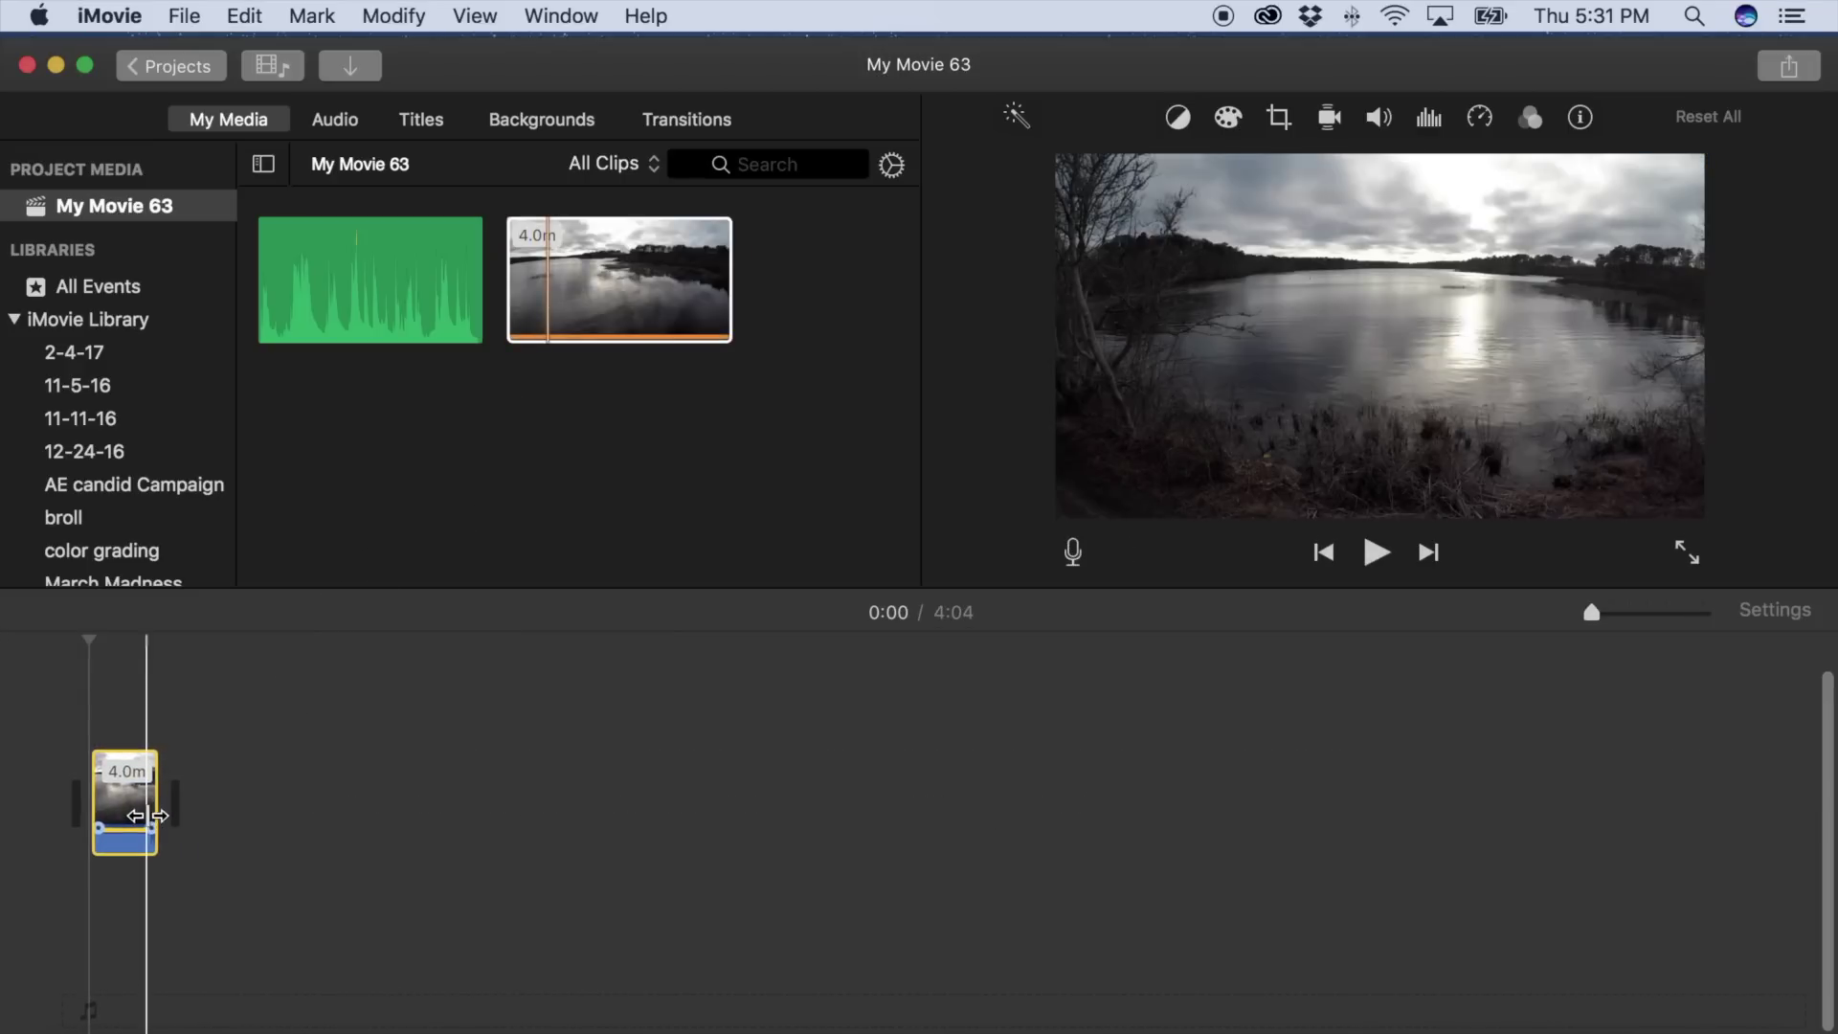
Step: Hide the media browser so the enlarged viewer shows the lakeside clip
{"action": "scroll", "coordinate": [115, 383], "scroll_direction": "down", "scroll_amount": 2}
{"action": "left_click", "coordinate": [271, 65]}
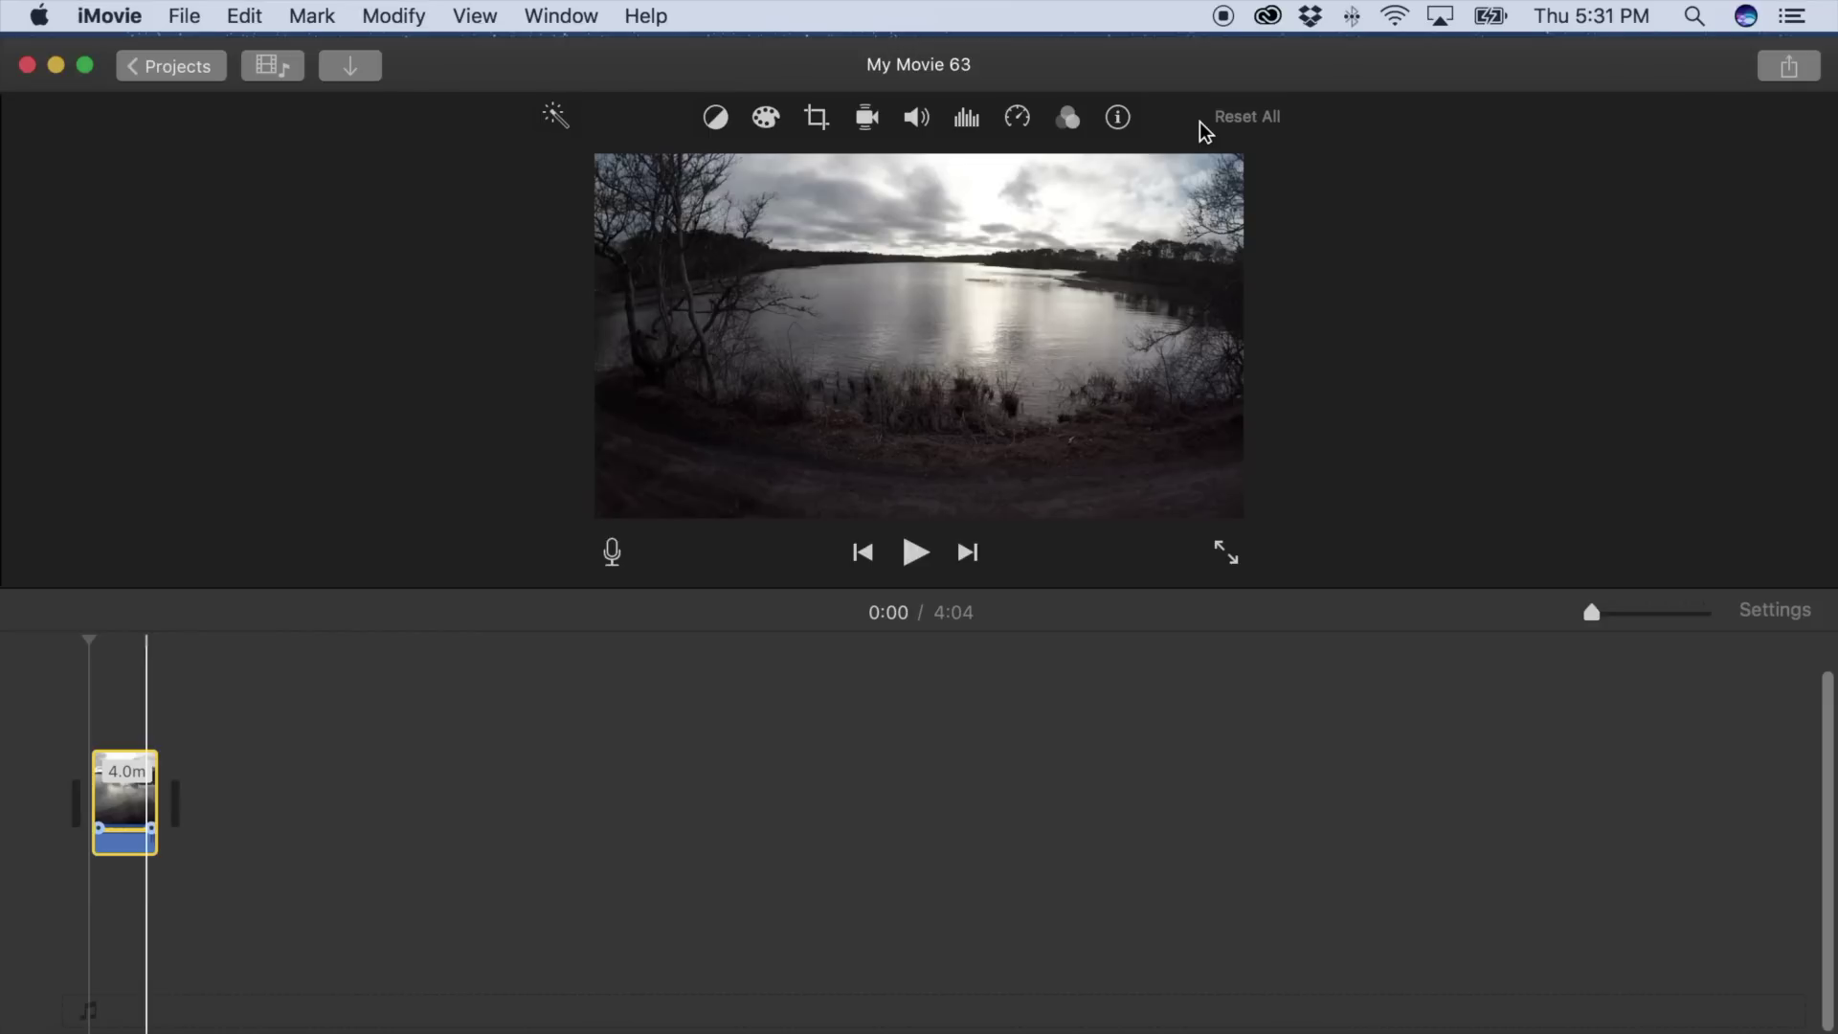
Step: Auto-enhance the lake clip, reset it, re-enhance, and view volume, colour and equalizer controls
{"action": "left_click", "coordinate": [559, 119]}
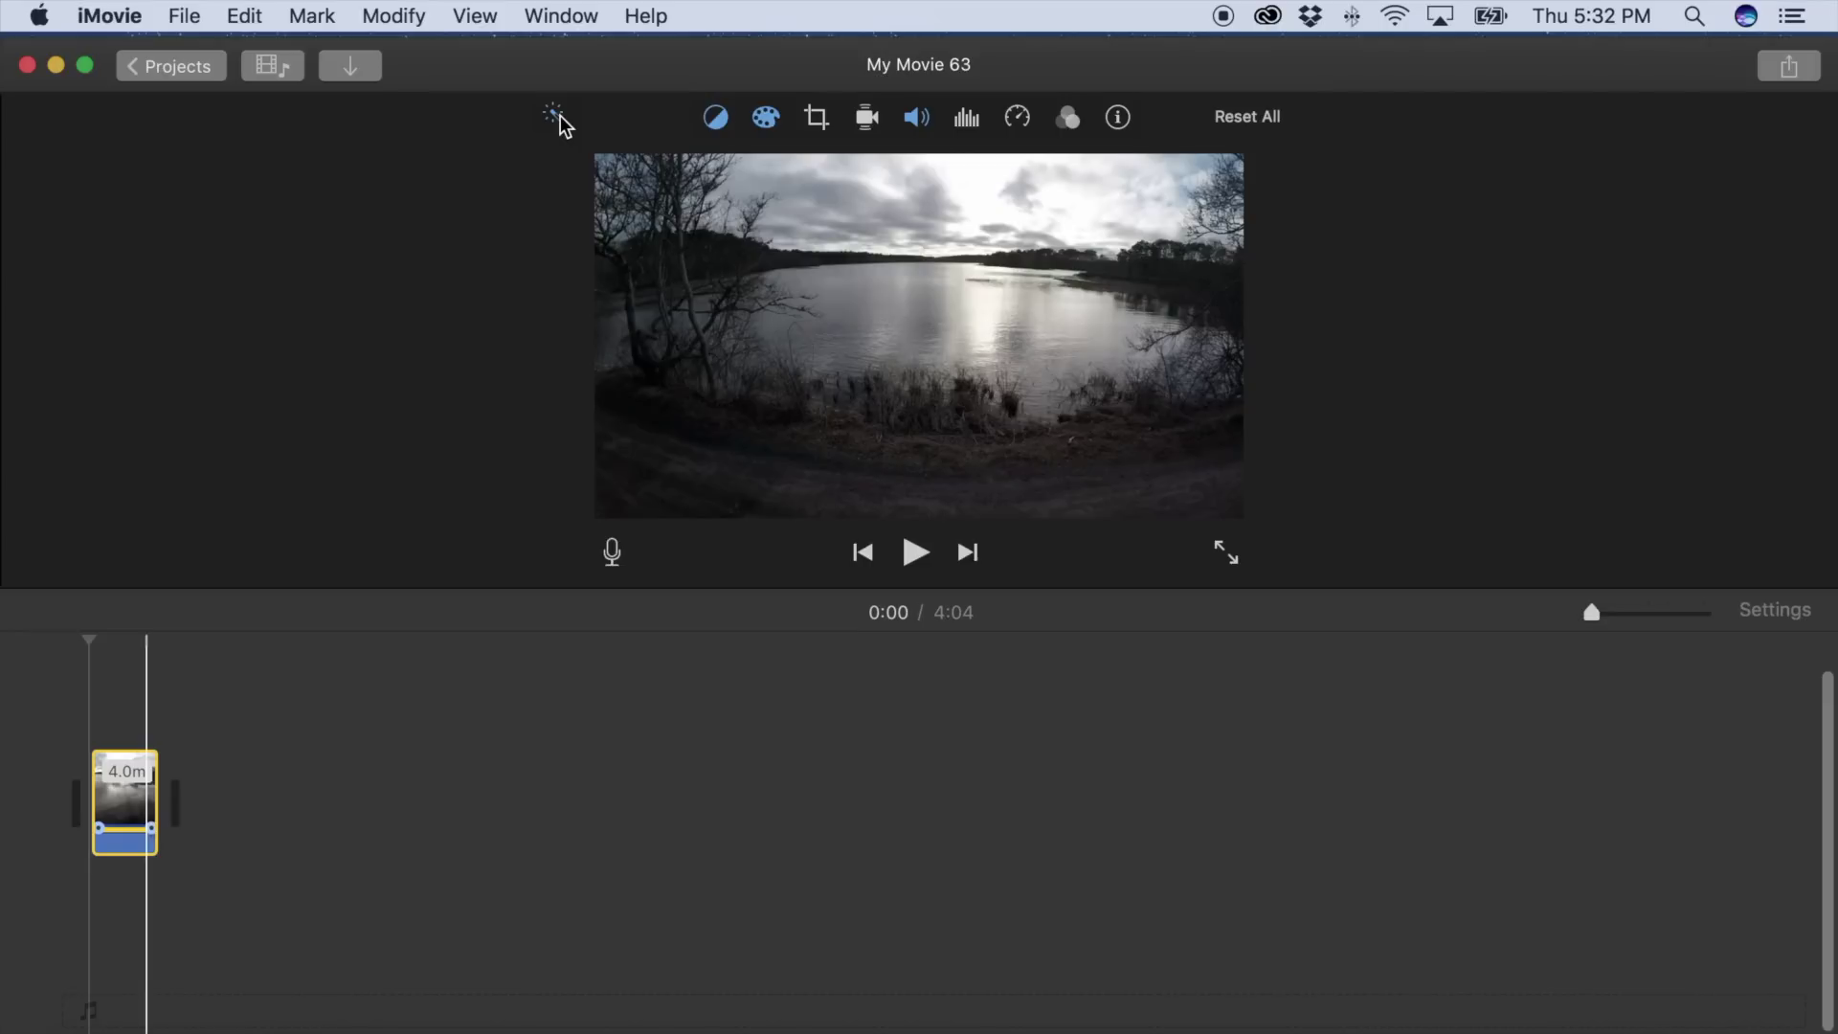
{"action": "left_click", "coordinate": [1250, 119]}
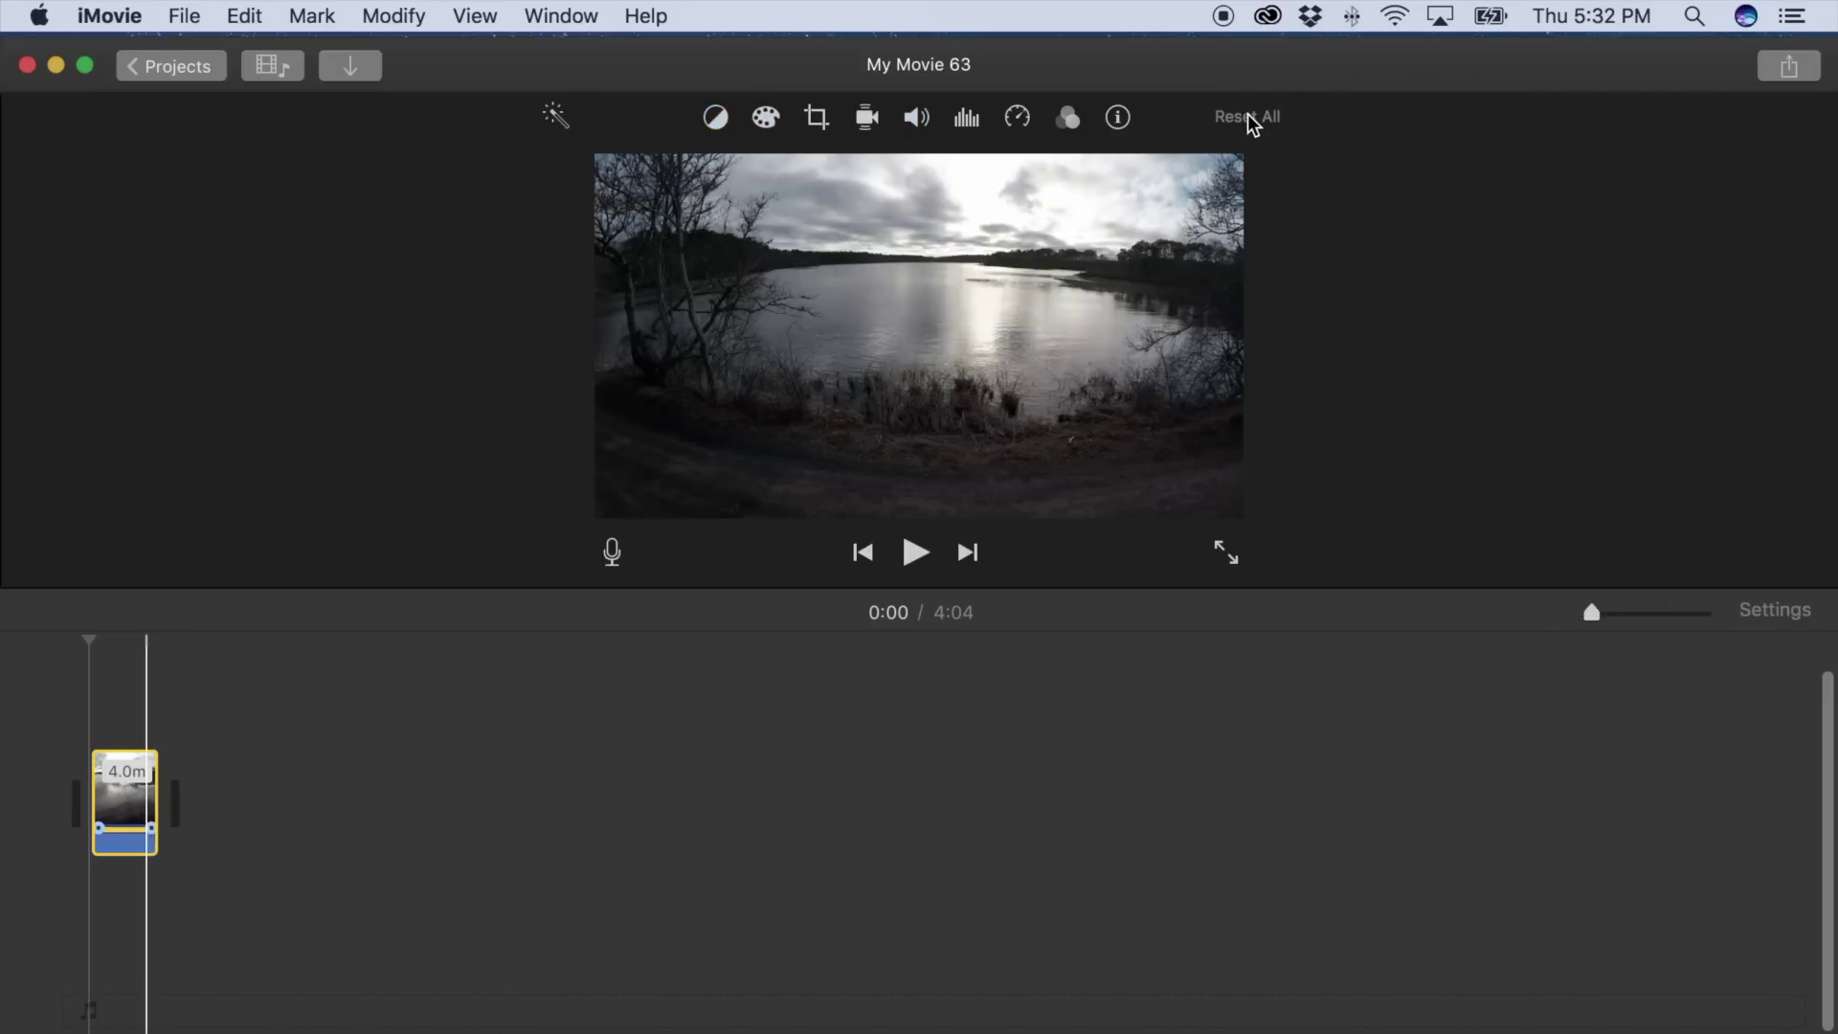
{"action": "left_click", "coordinate": [563, 117]}
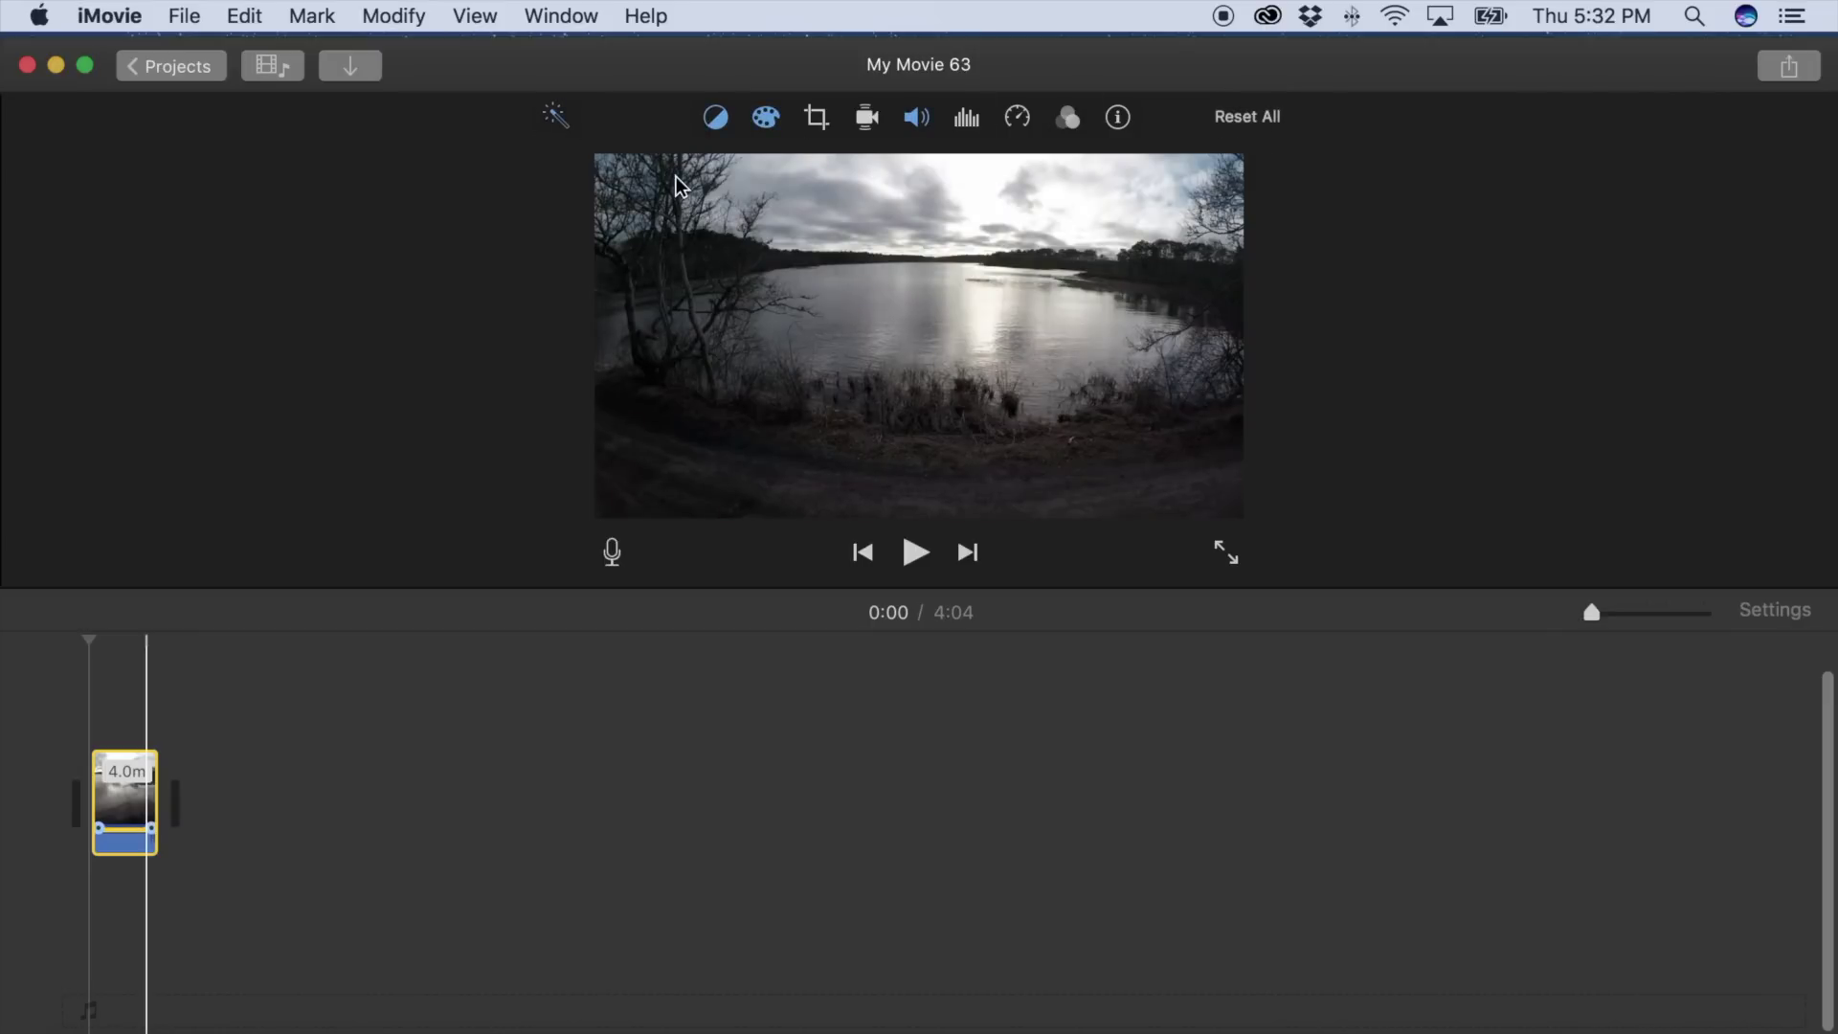
{"action": "left_click", "coordinate": [916, 117]}
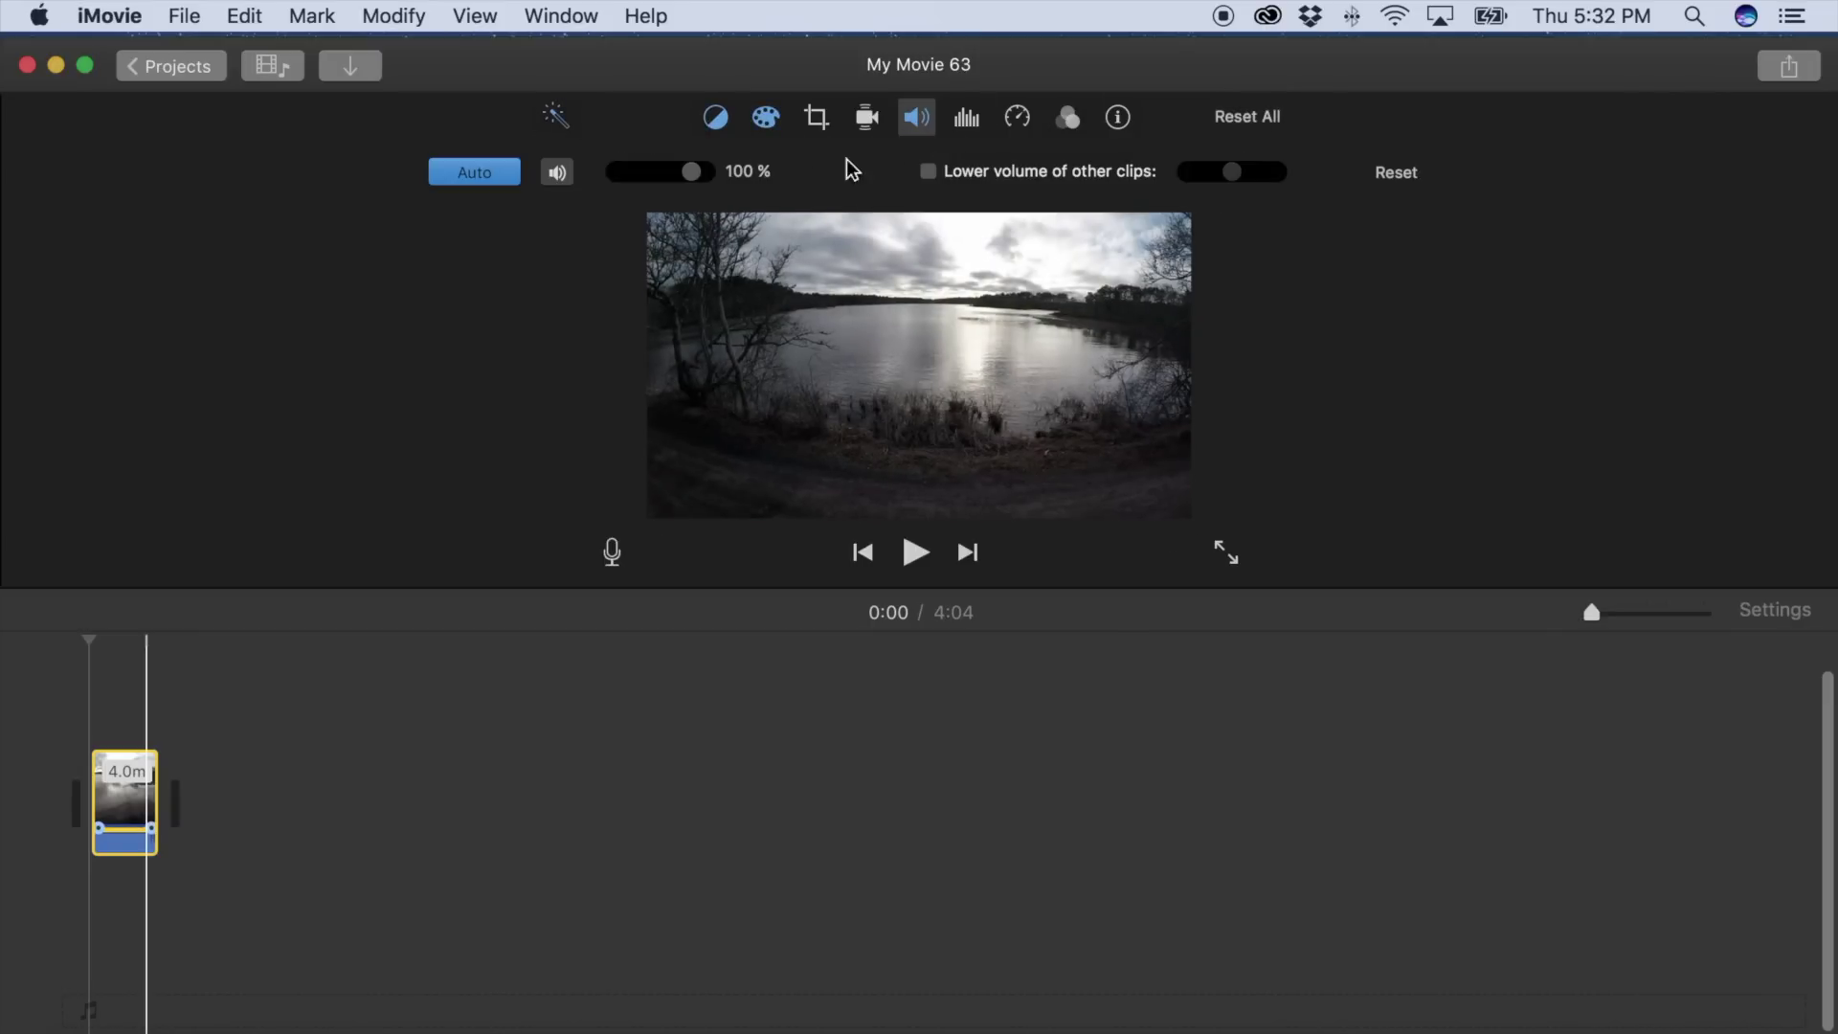
{"action": "left_click", "coordinate": [761, 124]}
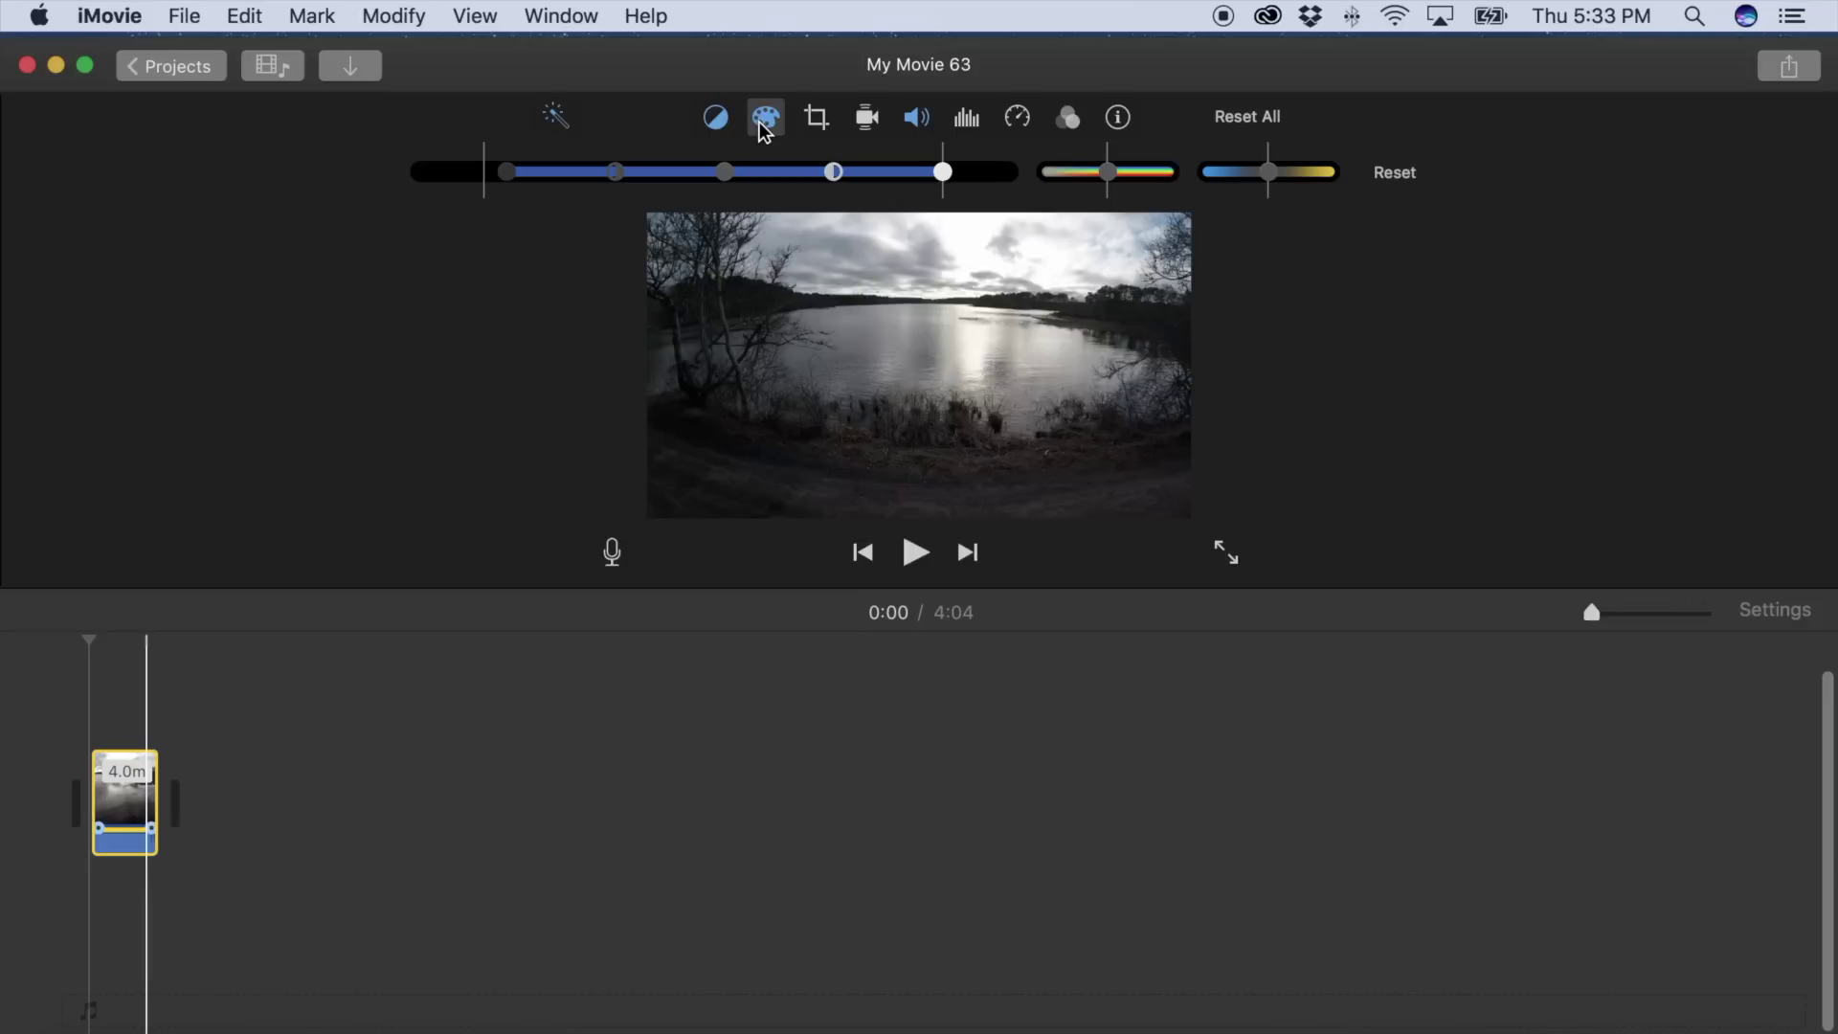
{"action": "left_click", "coordinate": [953, 115]}
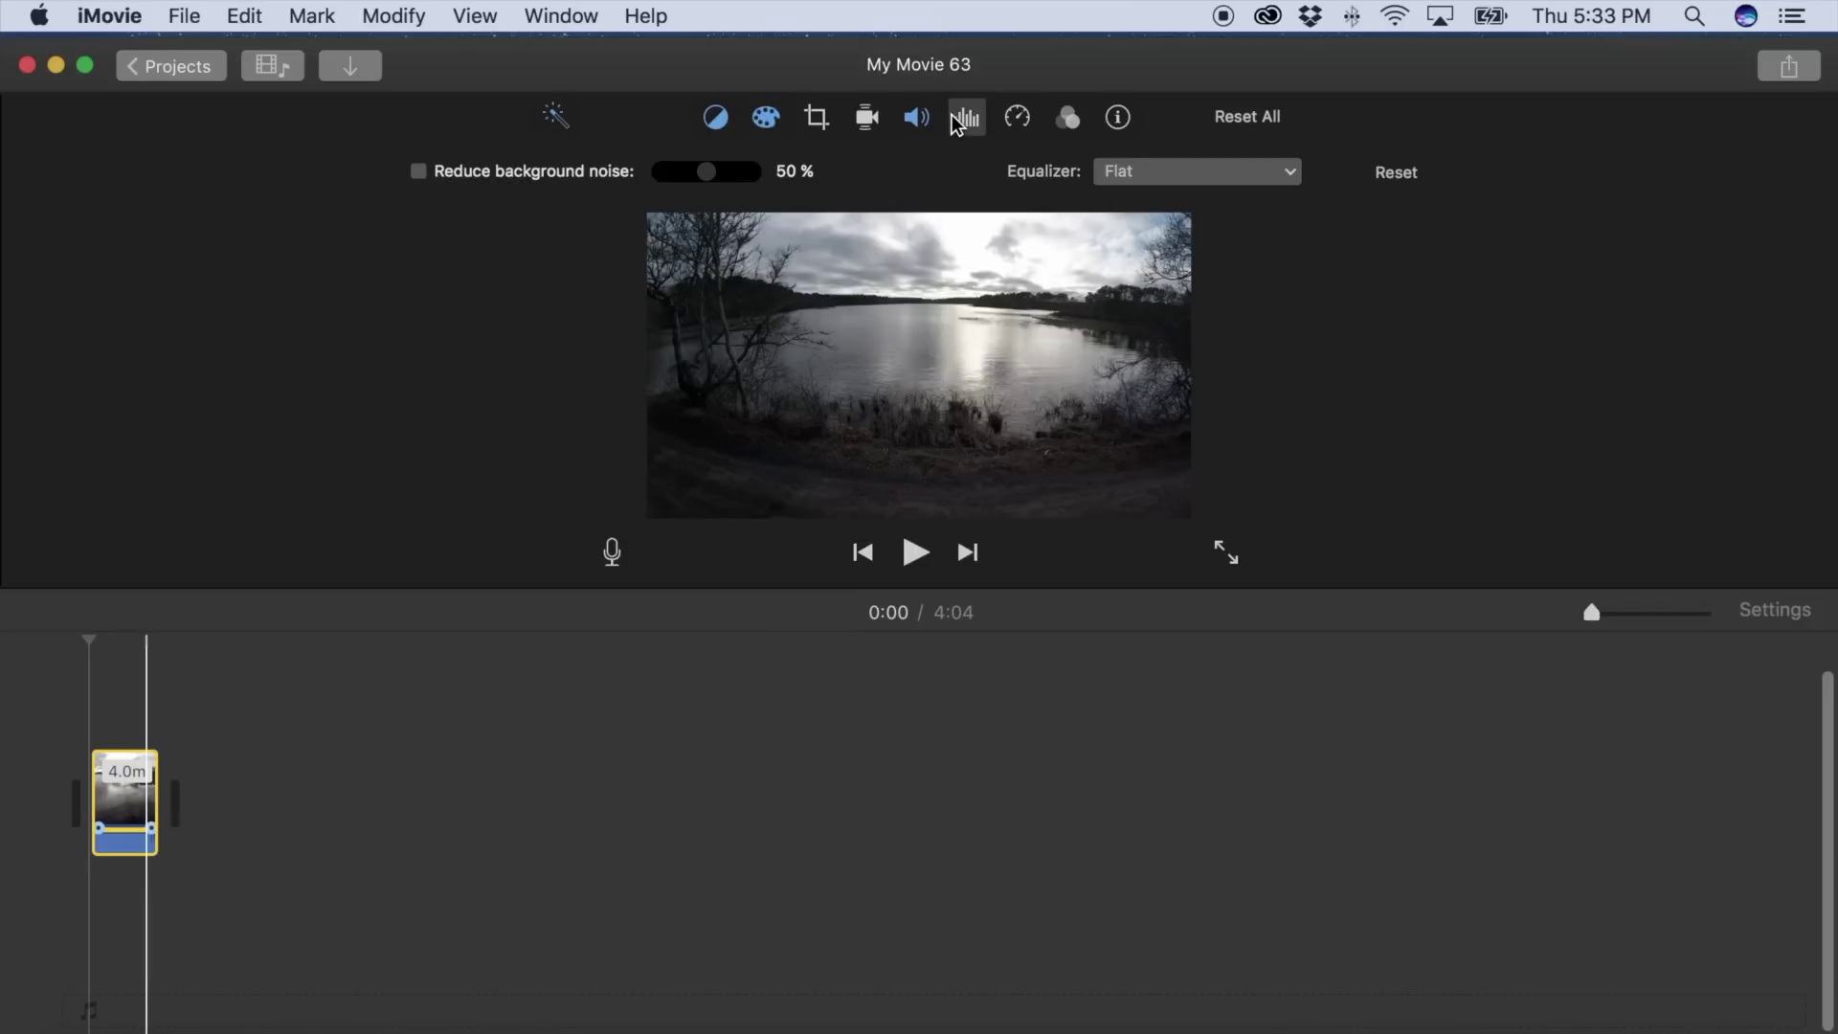
Step: In Color Balance, toggle the automatic balance on and off, then choose Match Color
{"action": "left_click", "coordinate": [731, 117]}
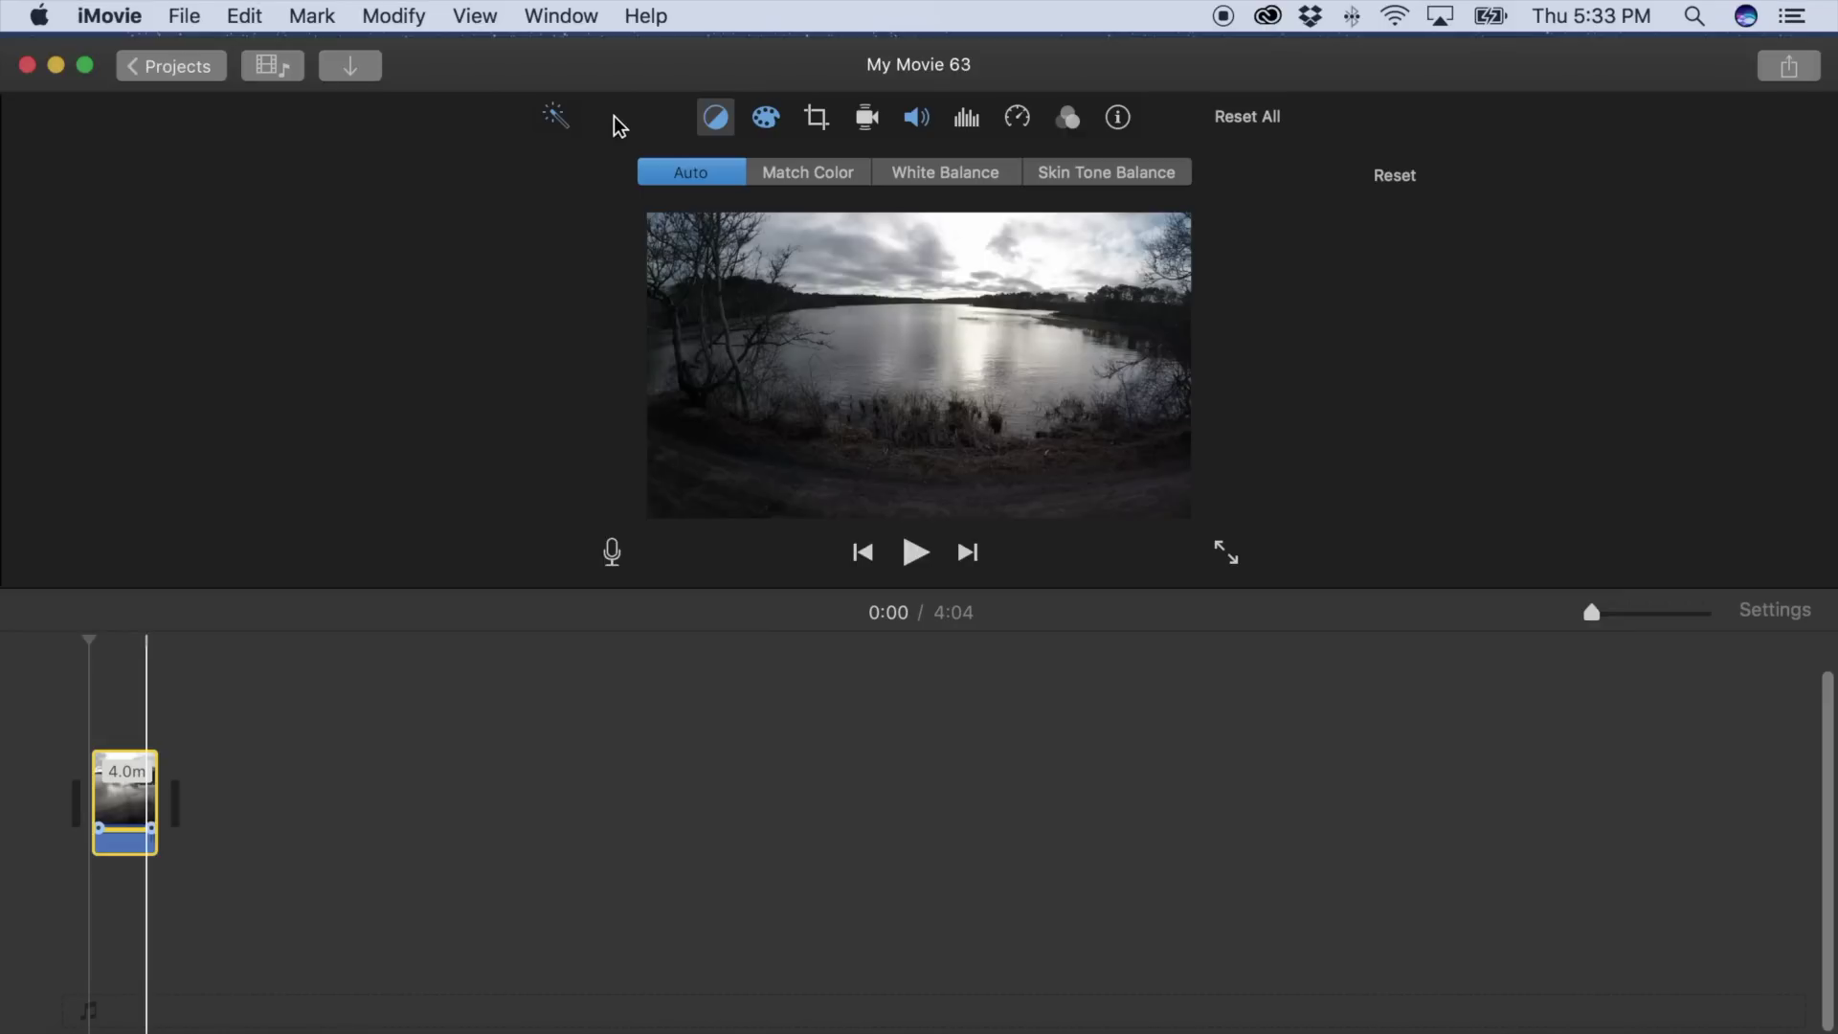
{"action": "left_click", "coordinate": [565, 122]}
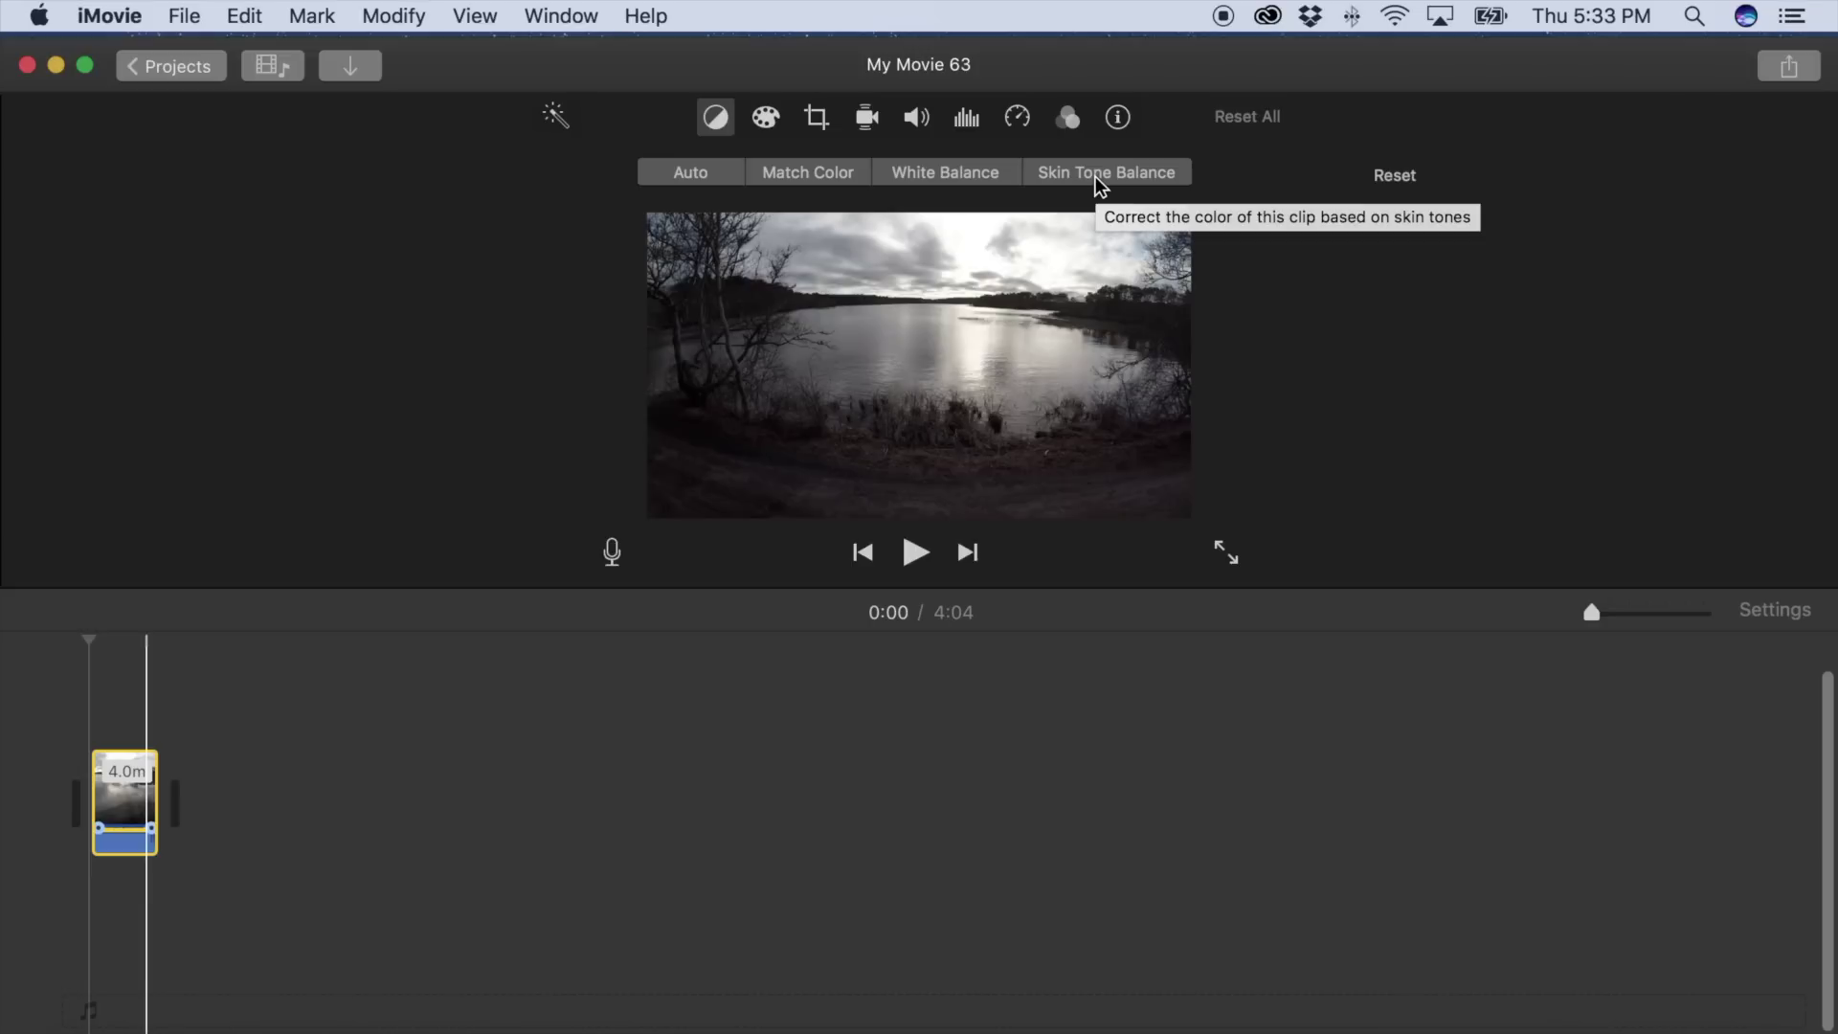
{"action": "left_click", "coordinate": [693, 178]}
{"action": "left_click", "coordinate": [695, 178]}
{"action": "left_click", "coordinate": [695, 178]}
{"action": "left_click", "coordinate": [695, 178]}
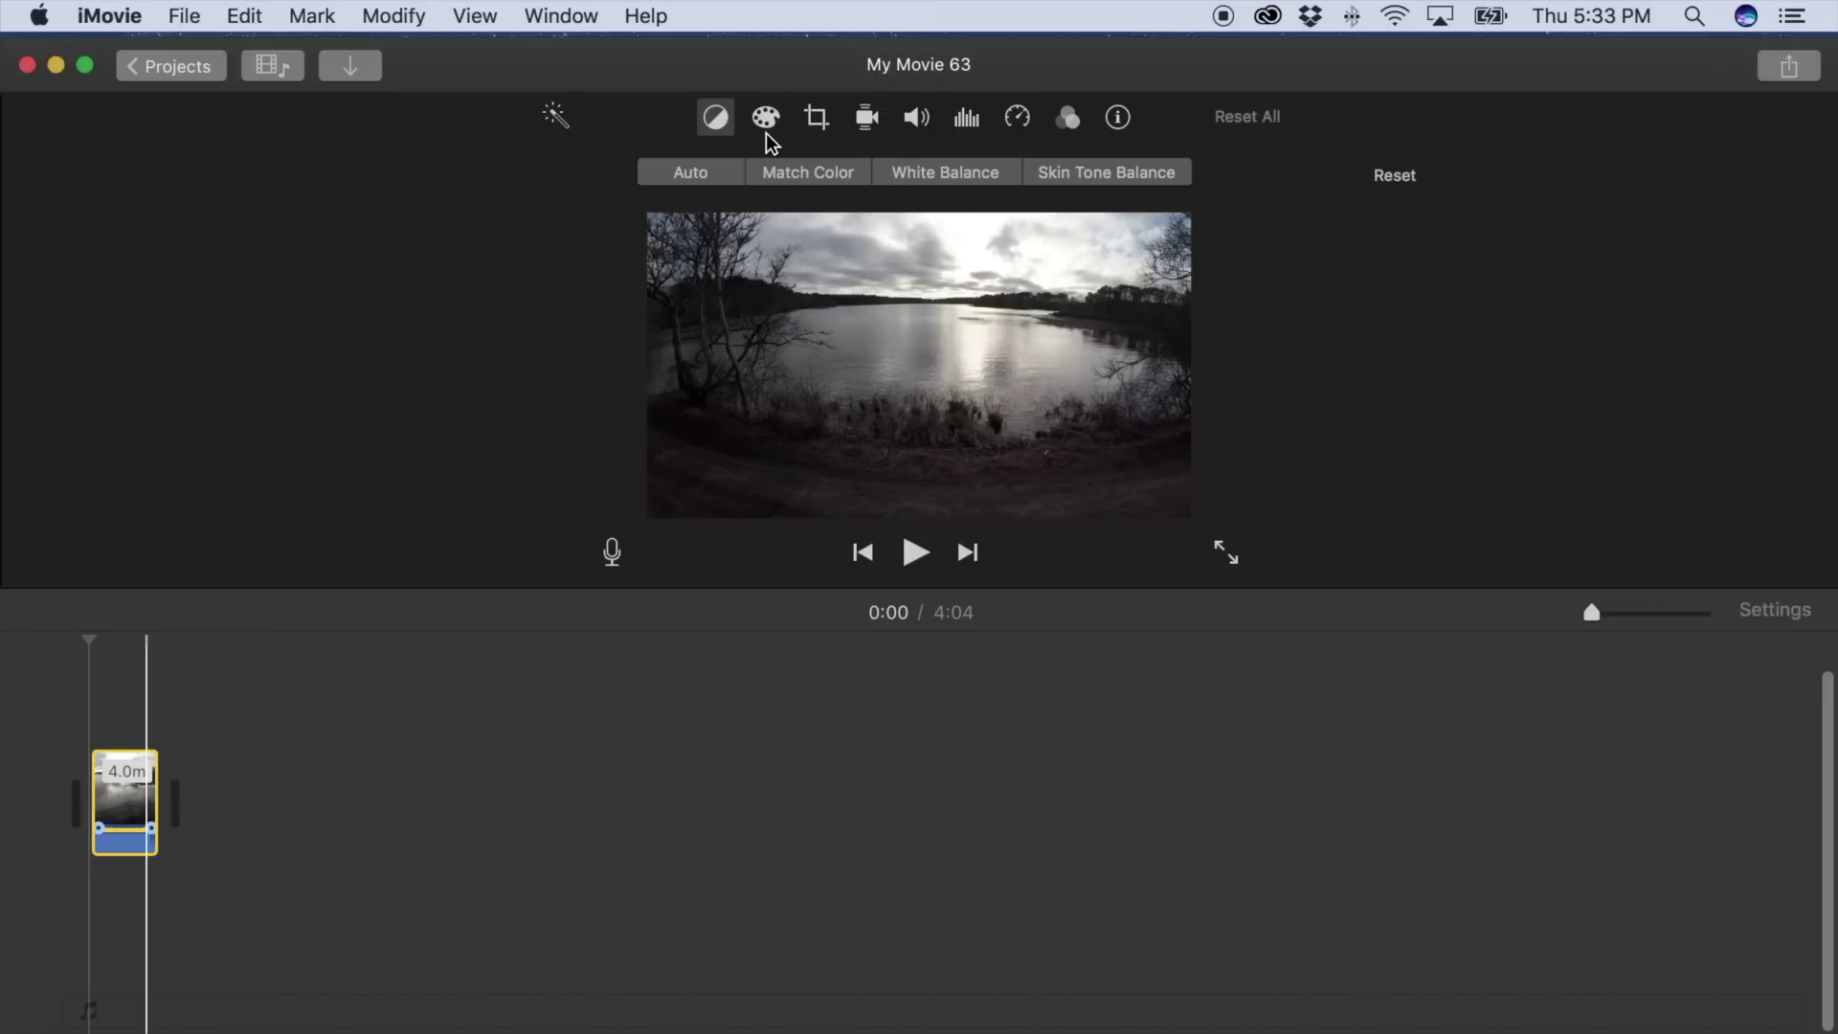
{"action": "left_click", "coordinate": [823, 174]}
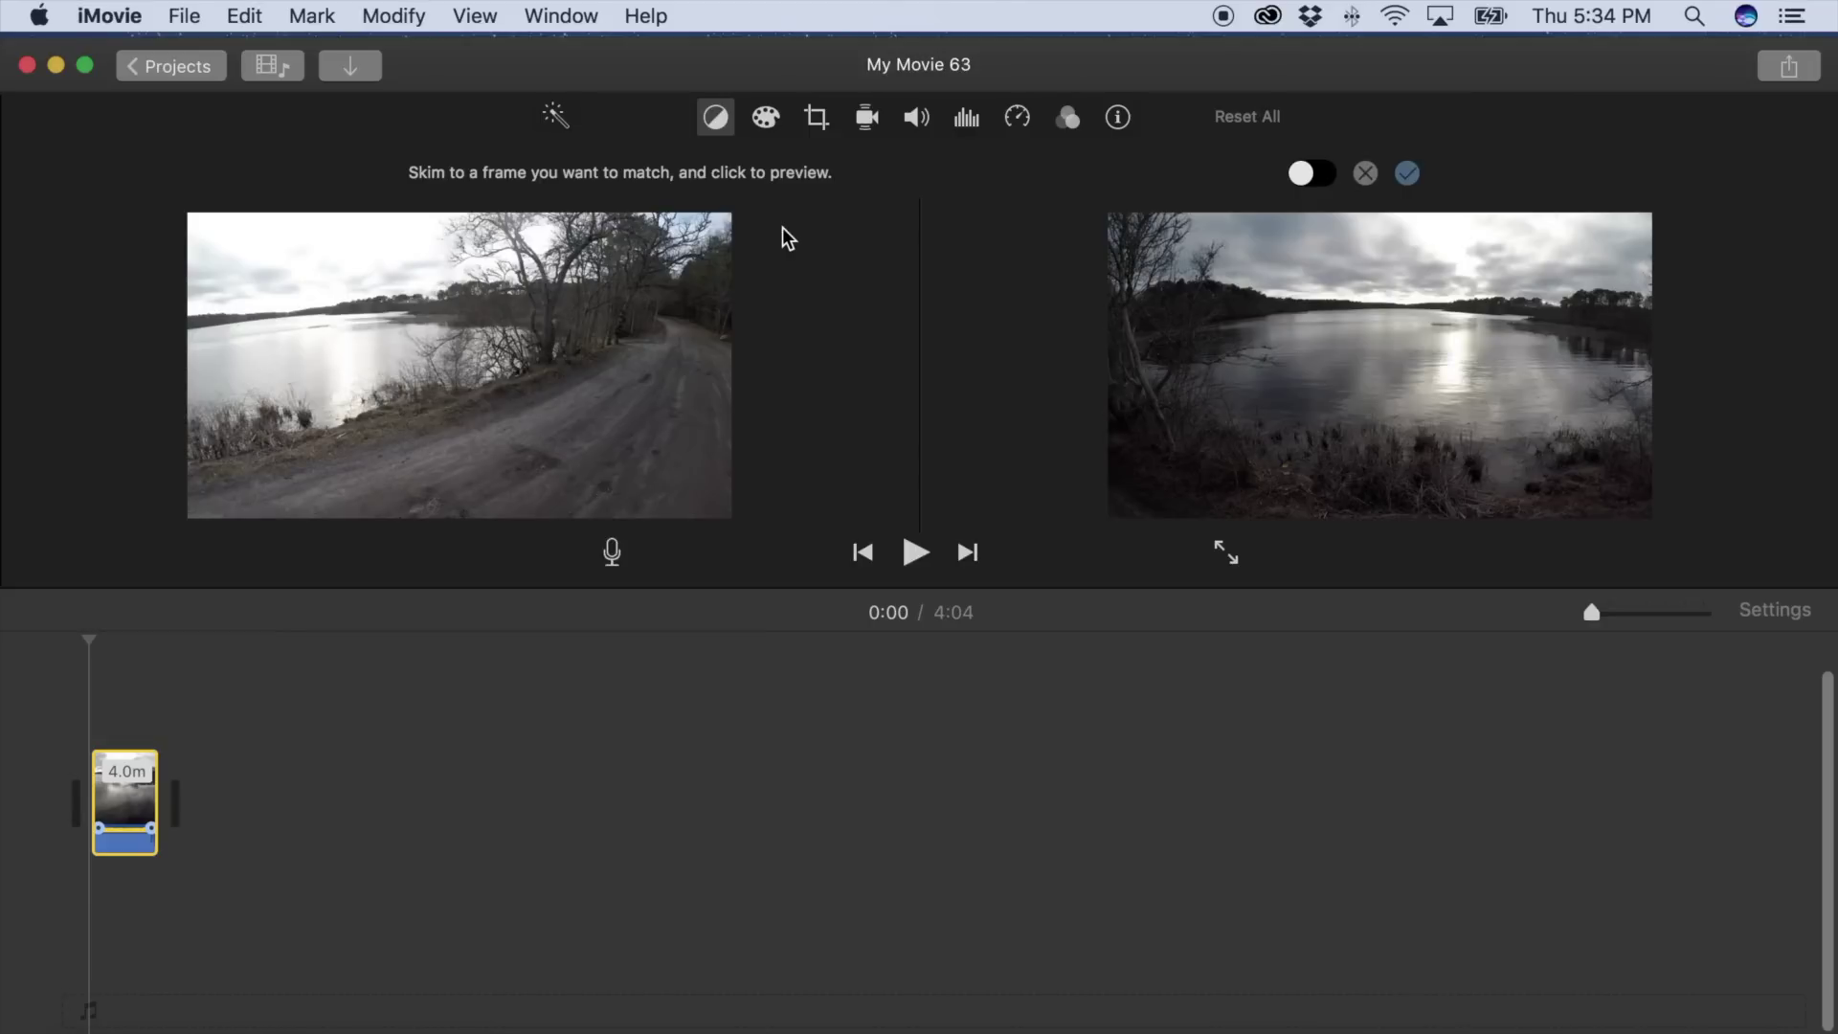
Step: Preview a colour match from a frame of the clip, cancel it, and switch to White Balance
{"action": "left_click", "coordinate": [143, 754]}
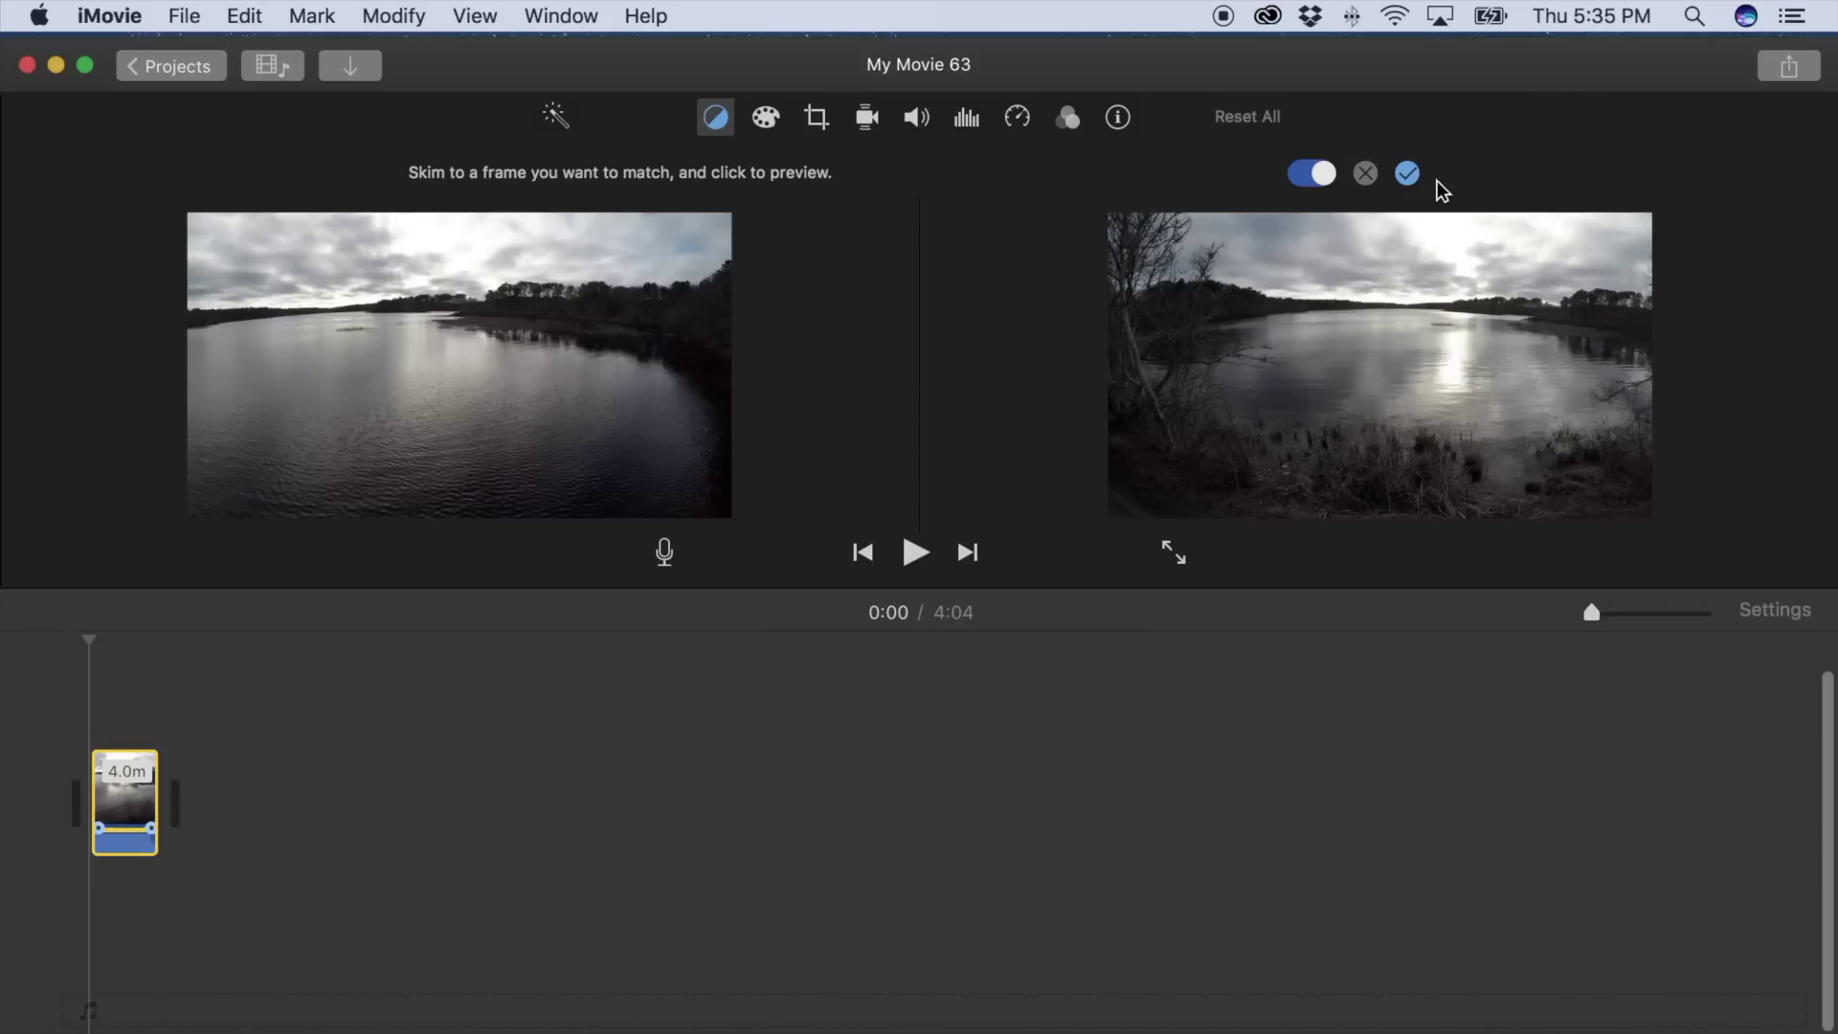
{"action": "left_click", "coordinate": [1366, 173]}
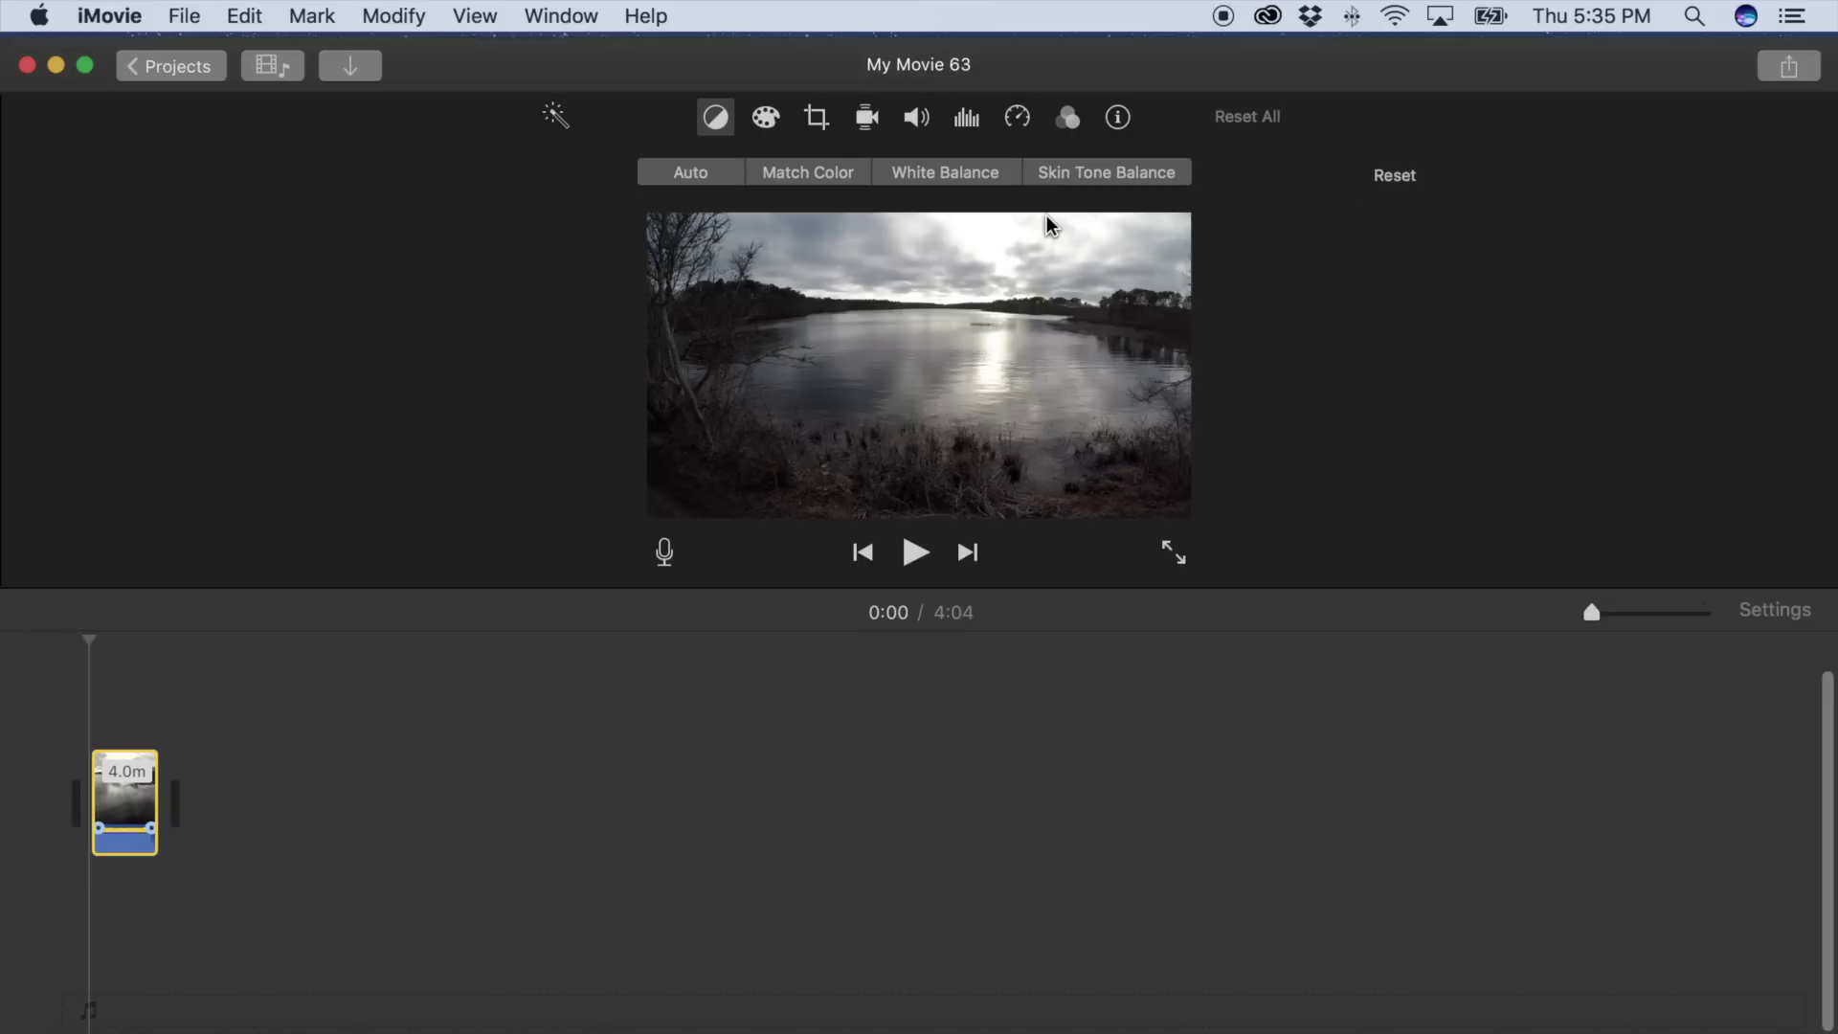
{"action": "left_click", "coordinate": [949, 180]}
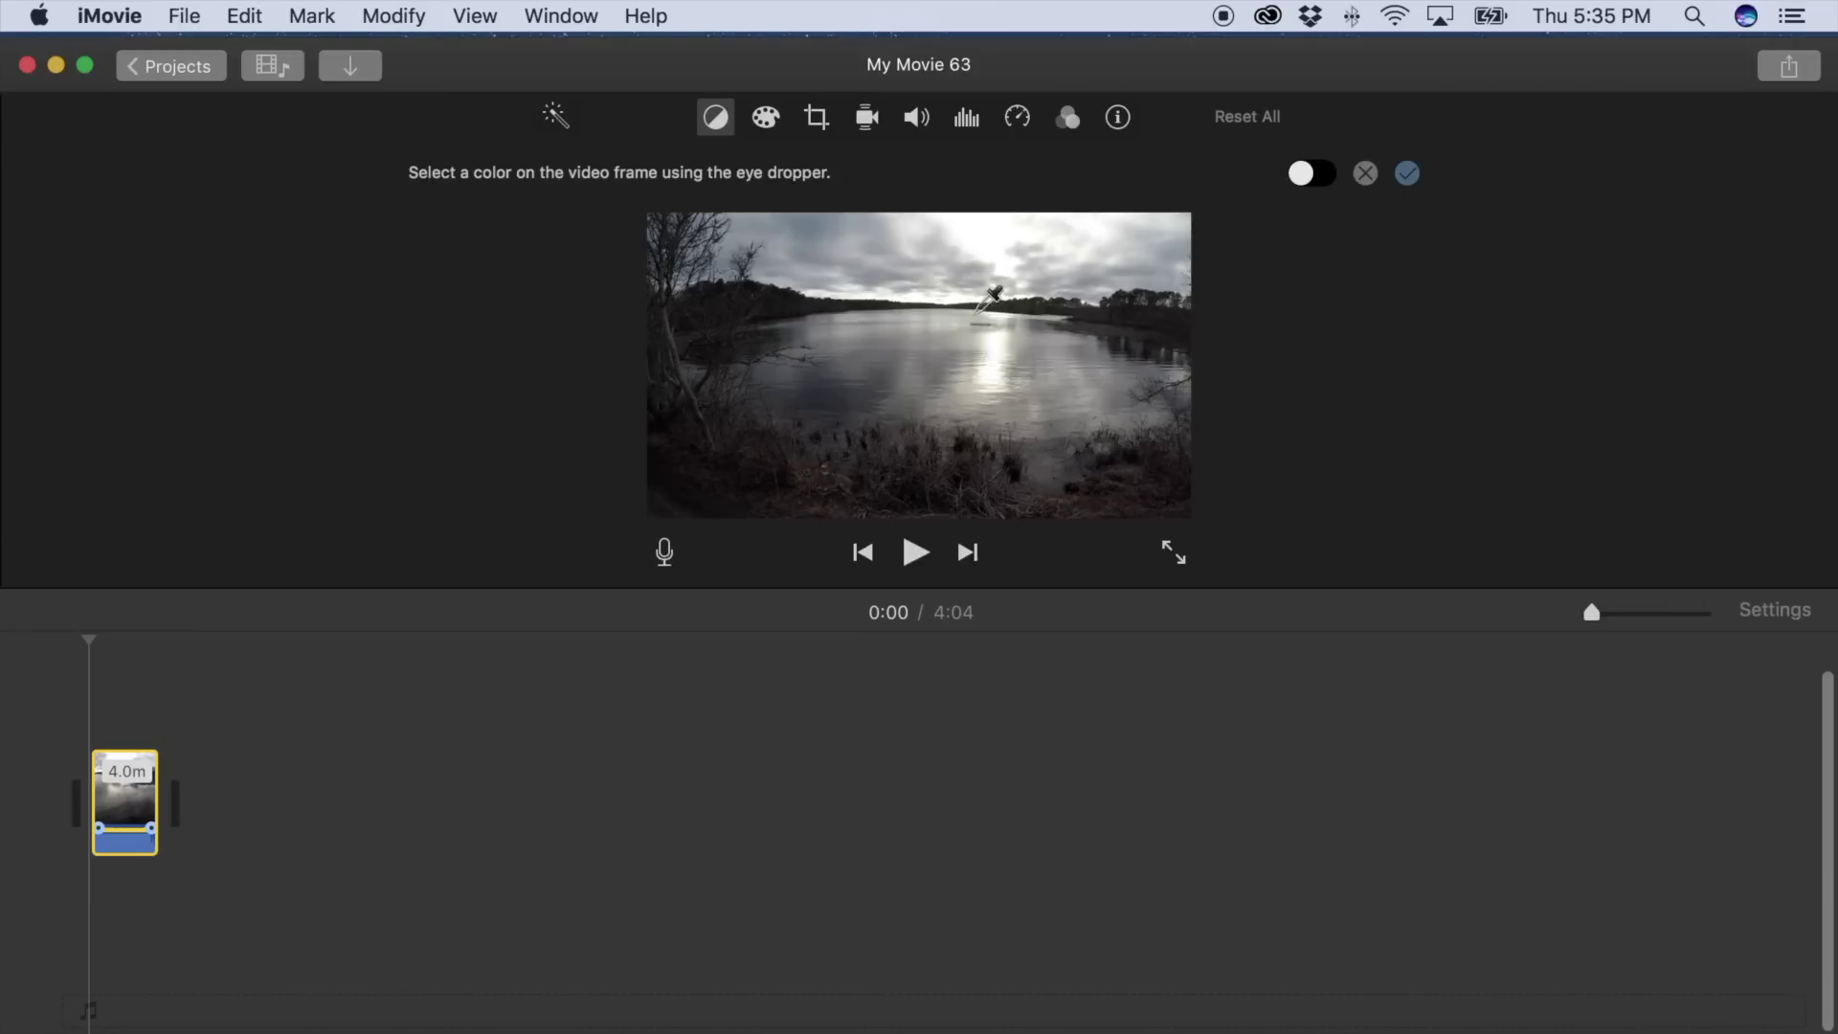
Step: Sample the sky to white-balance the lake clip and apply it, then cancel Skin Tone Balance
{"action": "left_click", "coordinate": [988, 231]}
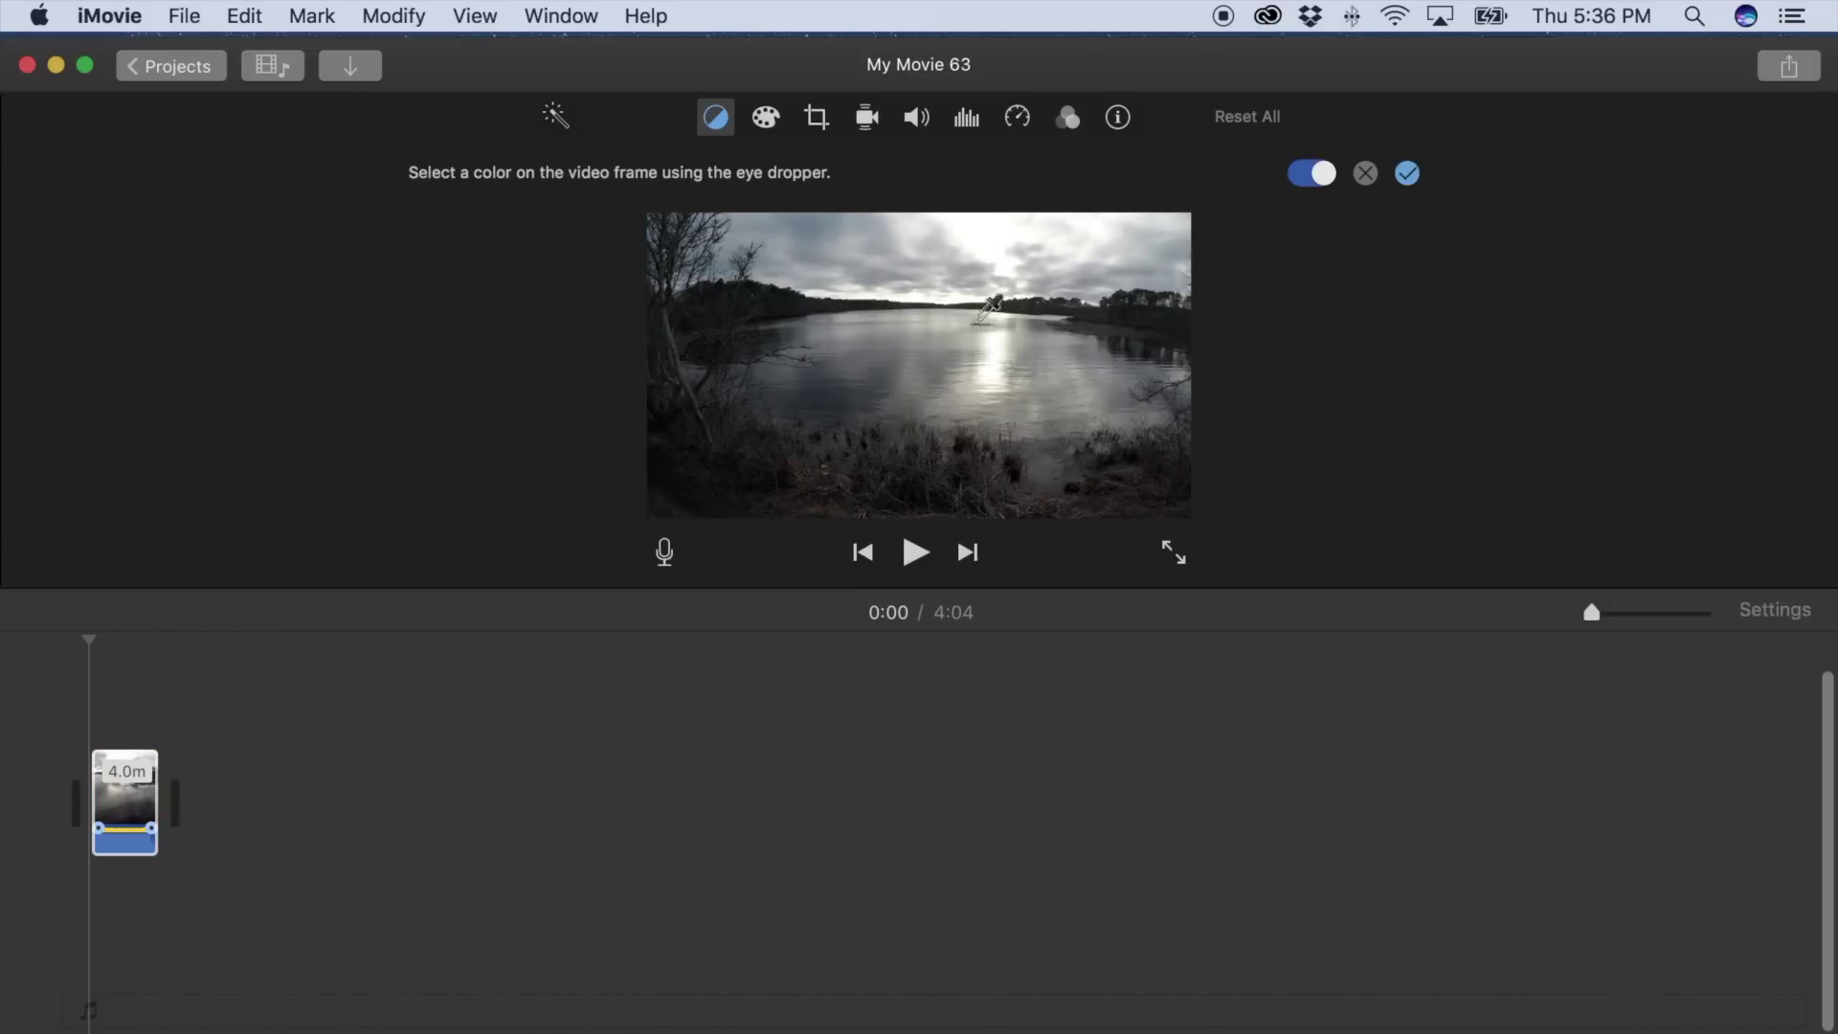
{"action": "left_click", "coordinate": [981, 233]}
{"action": "left_click", "coordinate": [1407, 174]}
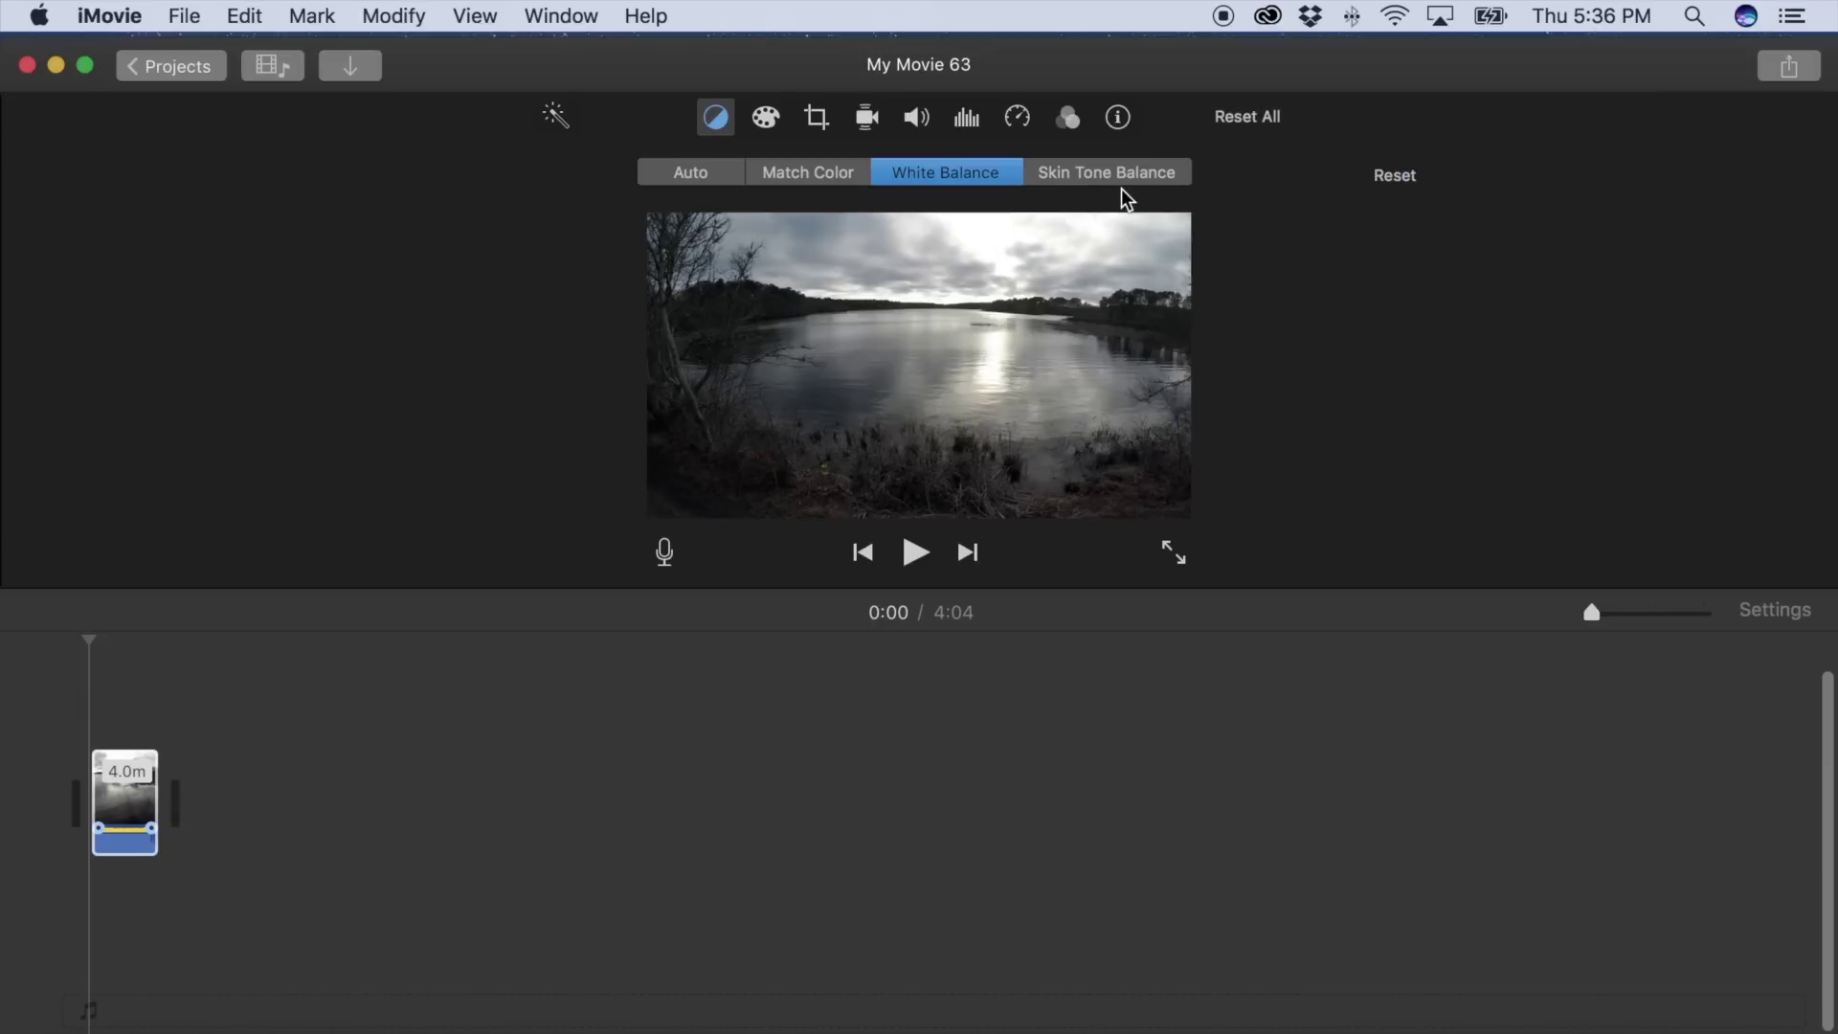
{"action": "left_click", "coordinate": [1105, 168]}
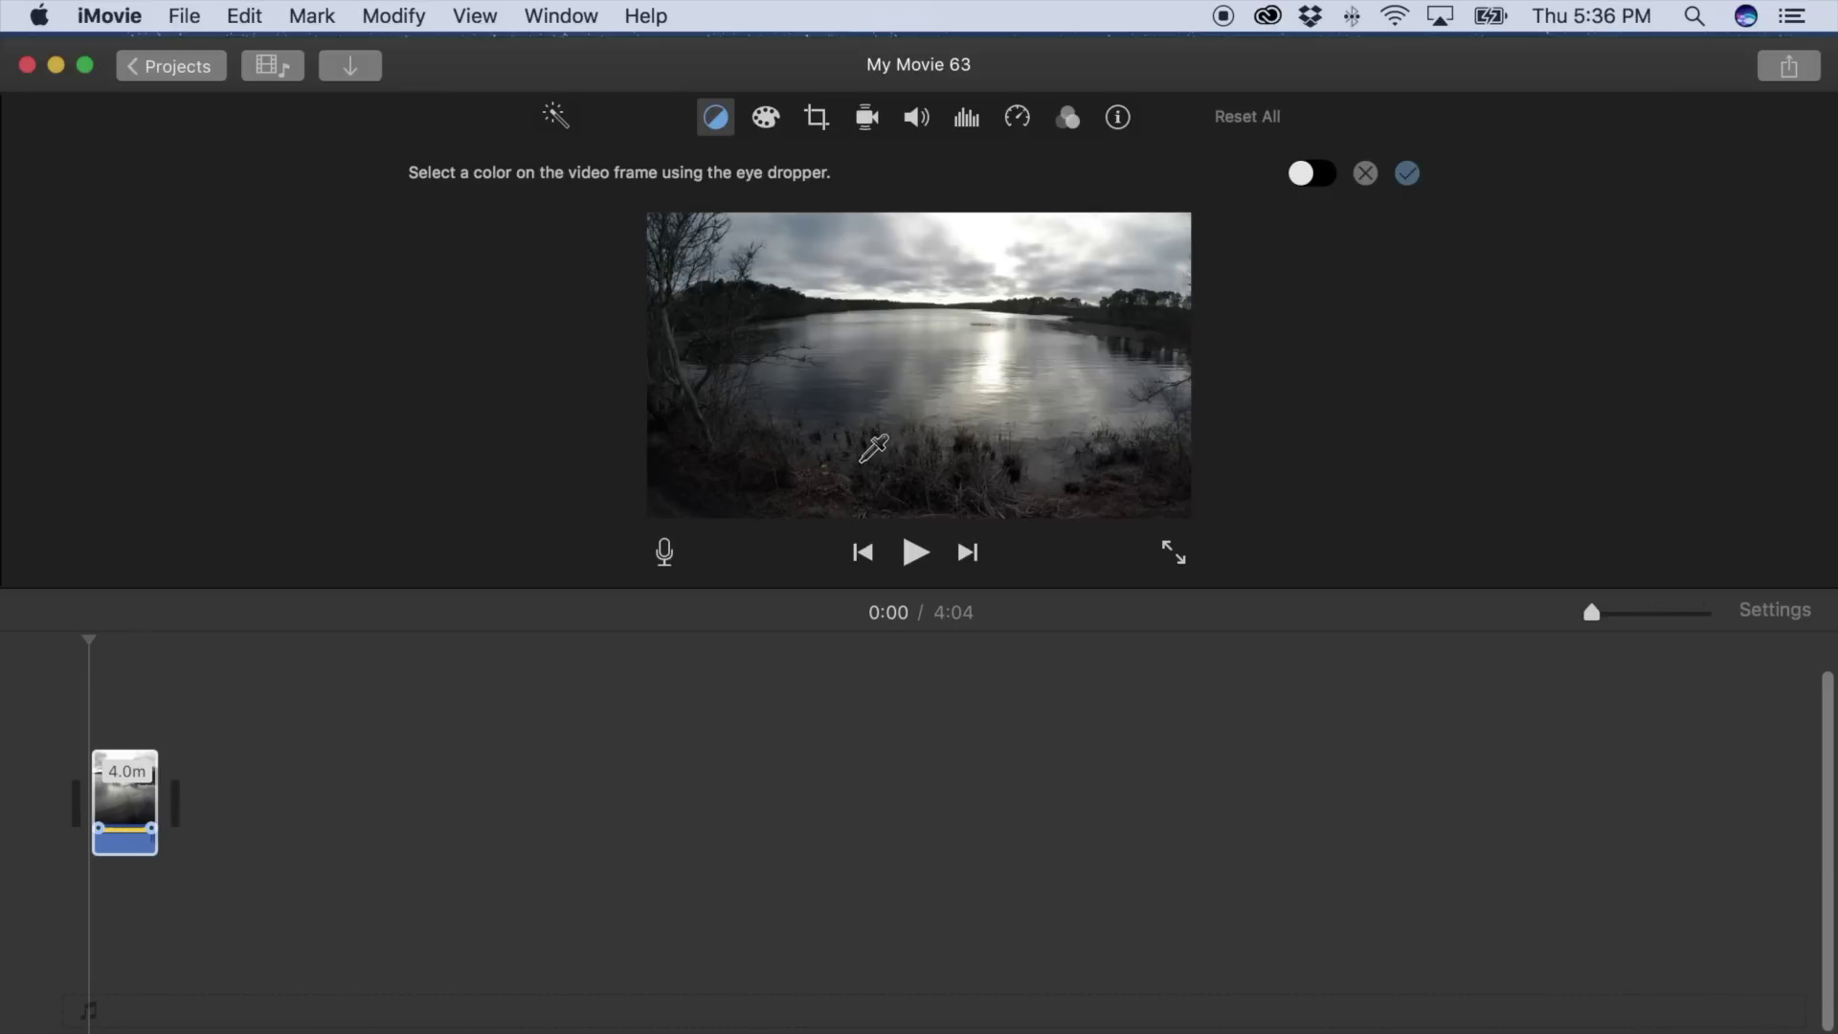
{"action": "left_click", "coordinate": [845, 396]}
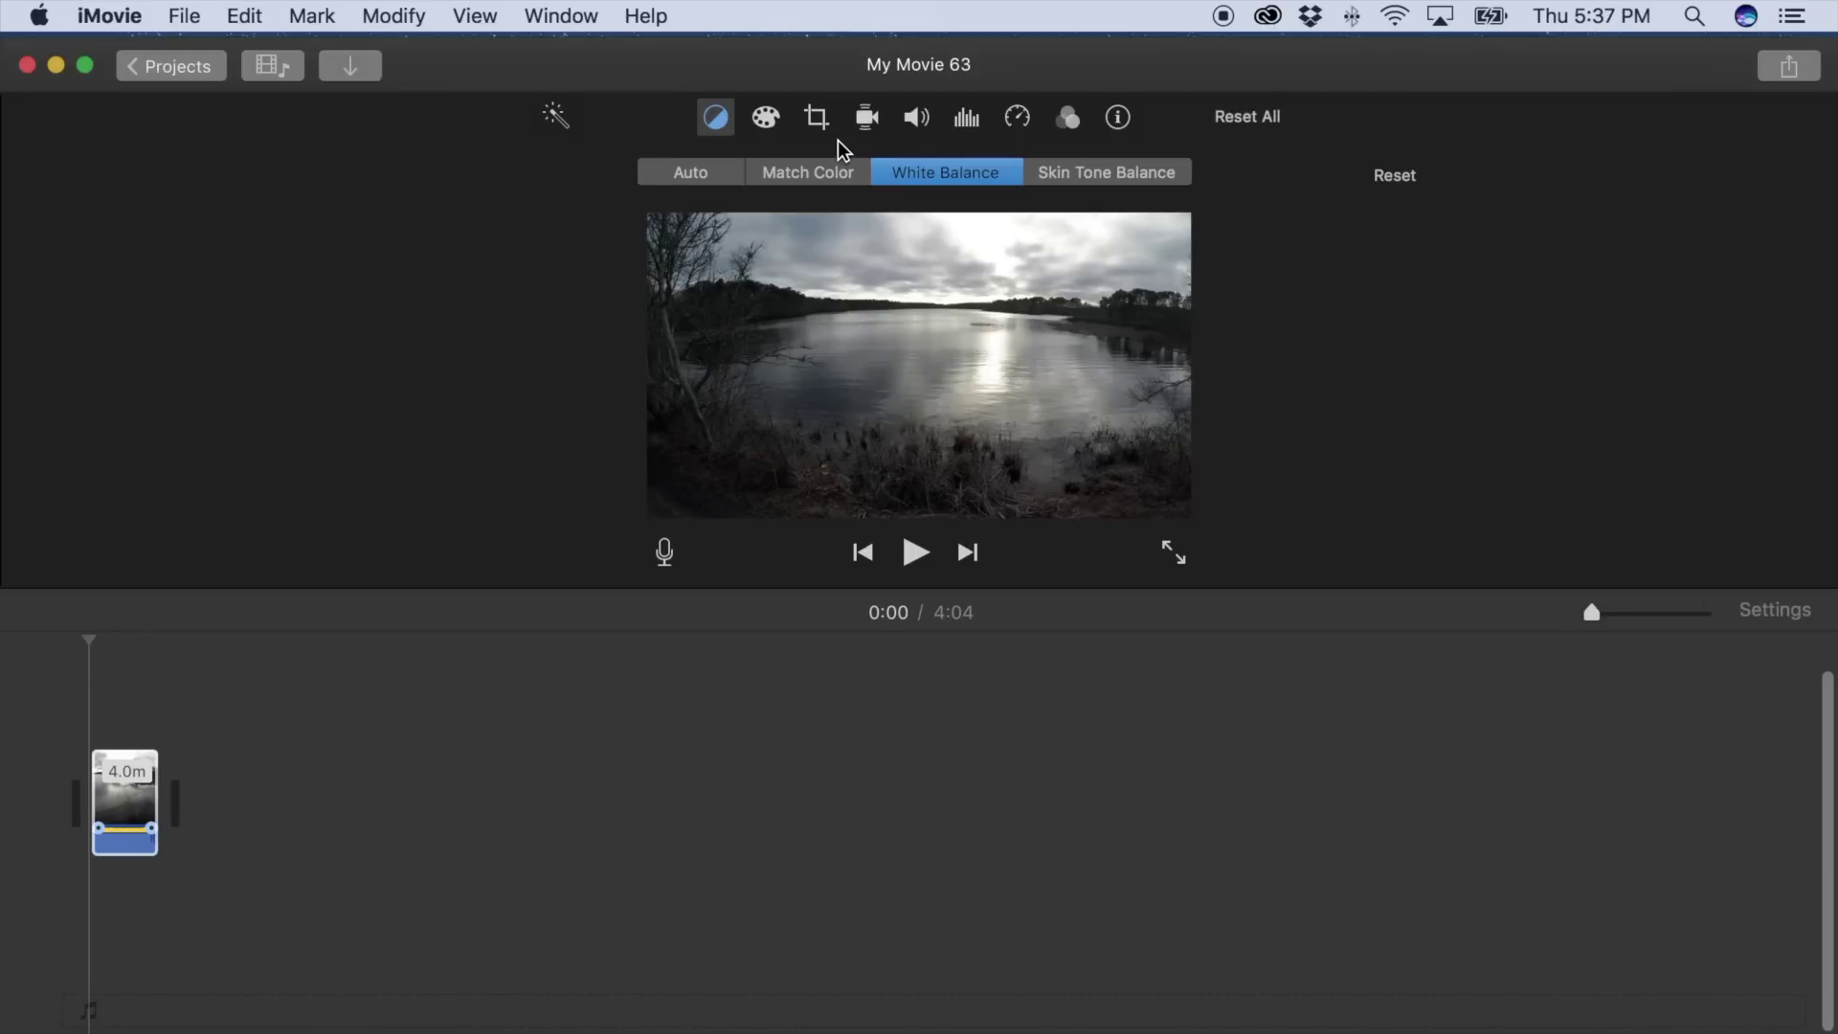
Step: Cool the lake clip's colour temperature, leaving saturation unchanged, then show the Crop options
{"action": "left_click", "coordinate": [766, 116]}
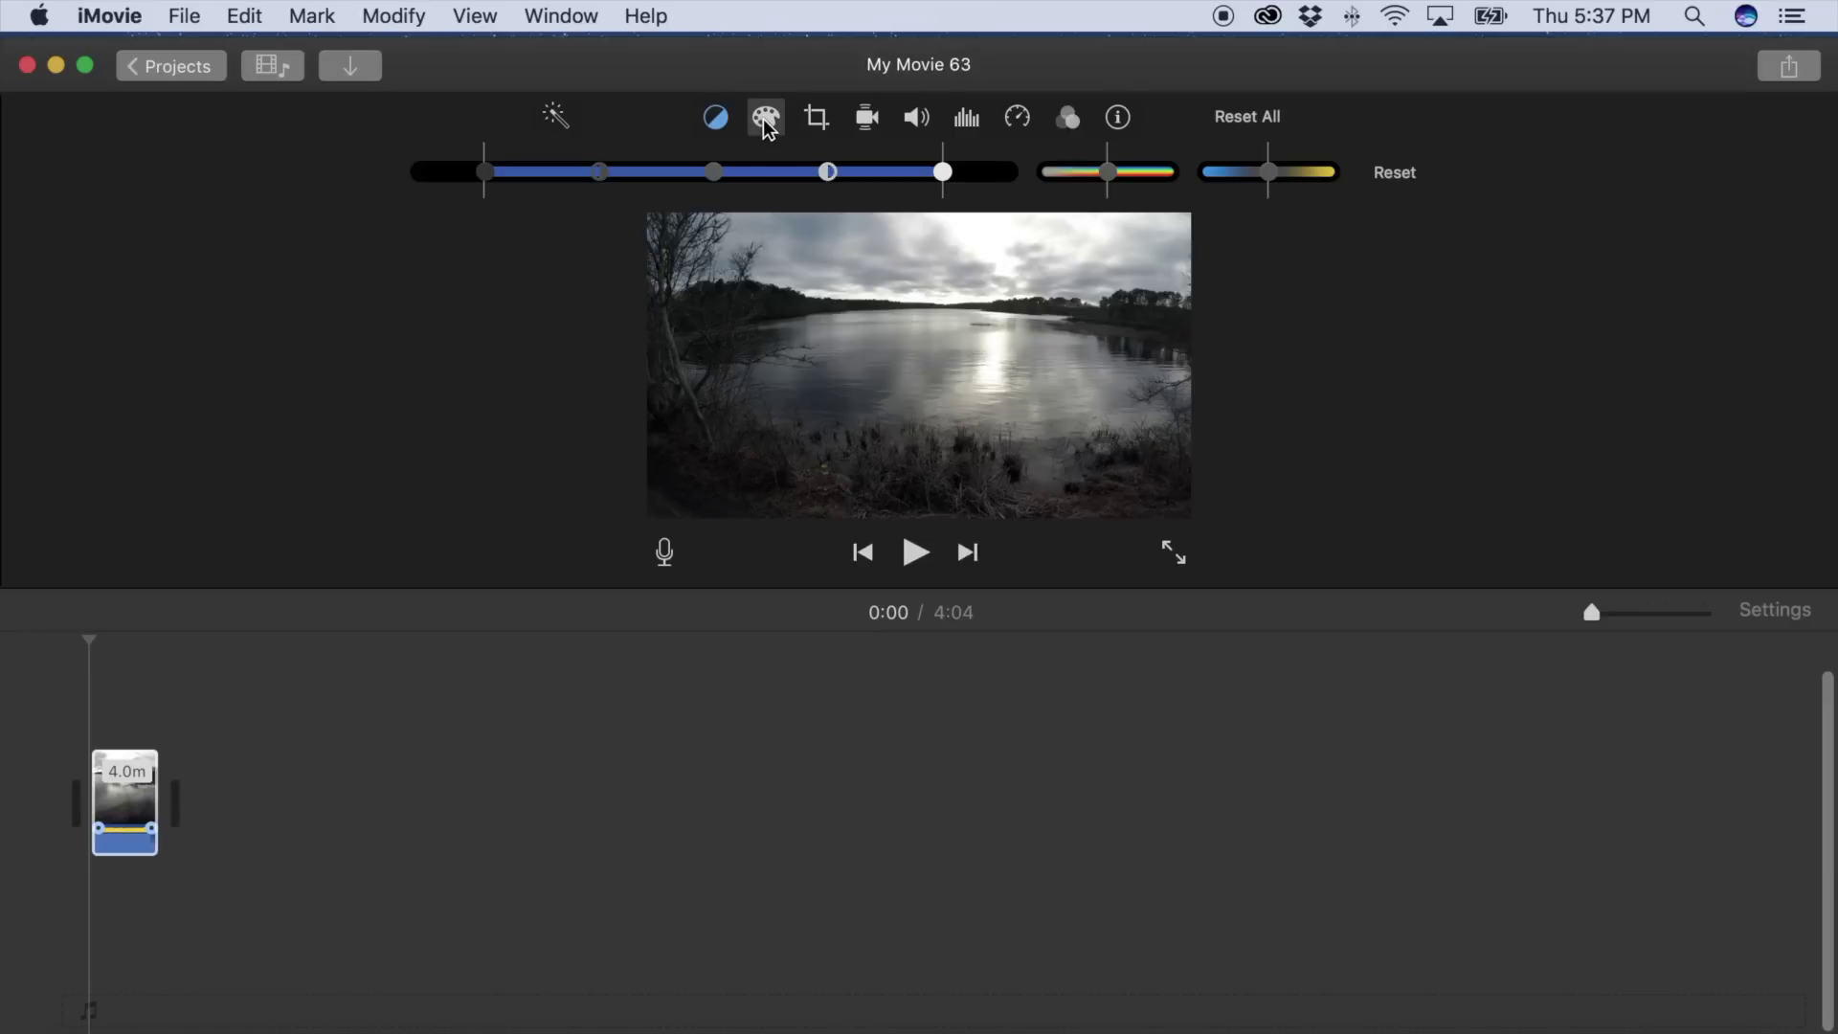
{"action": "mouse_move", "coordinate": [1108, 173]}
{"action": "left_mouse_down"}
{"action": "mouse_move", "coordinate": [1166, 174]}
{"action": "mouse_move", "coordinate": [1110, 175]}
{"action": "left_mouse_up"}
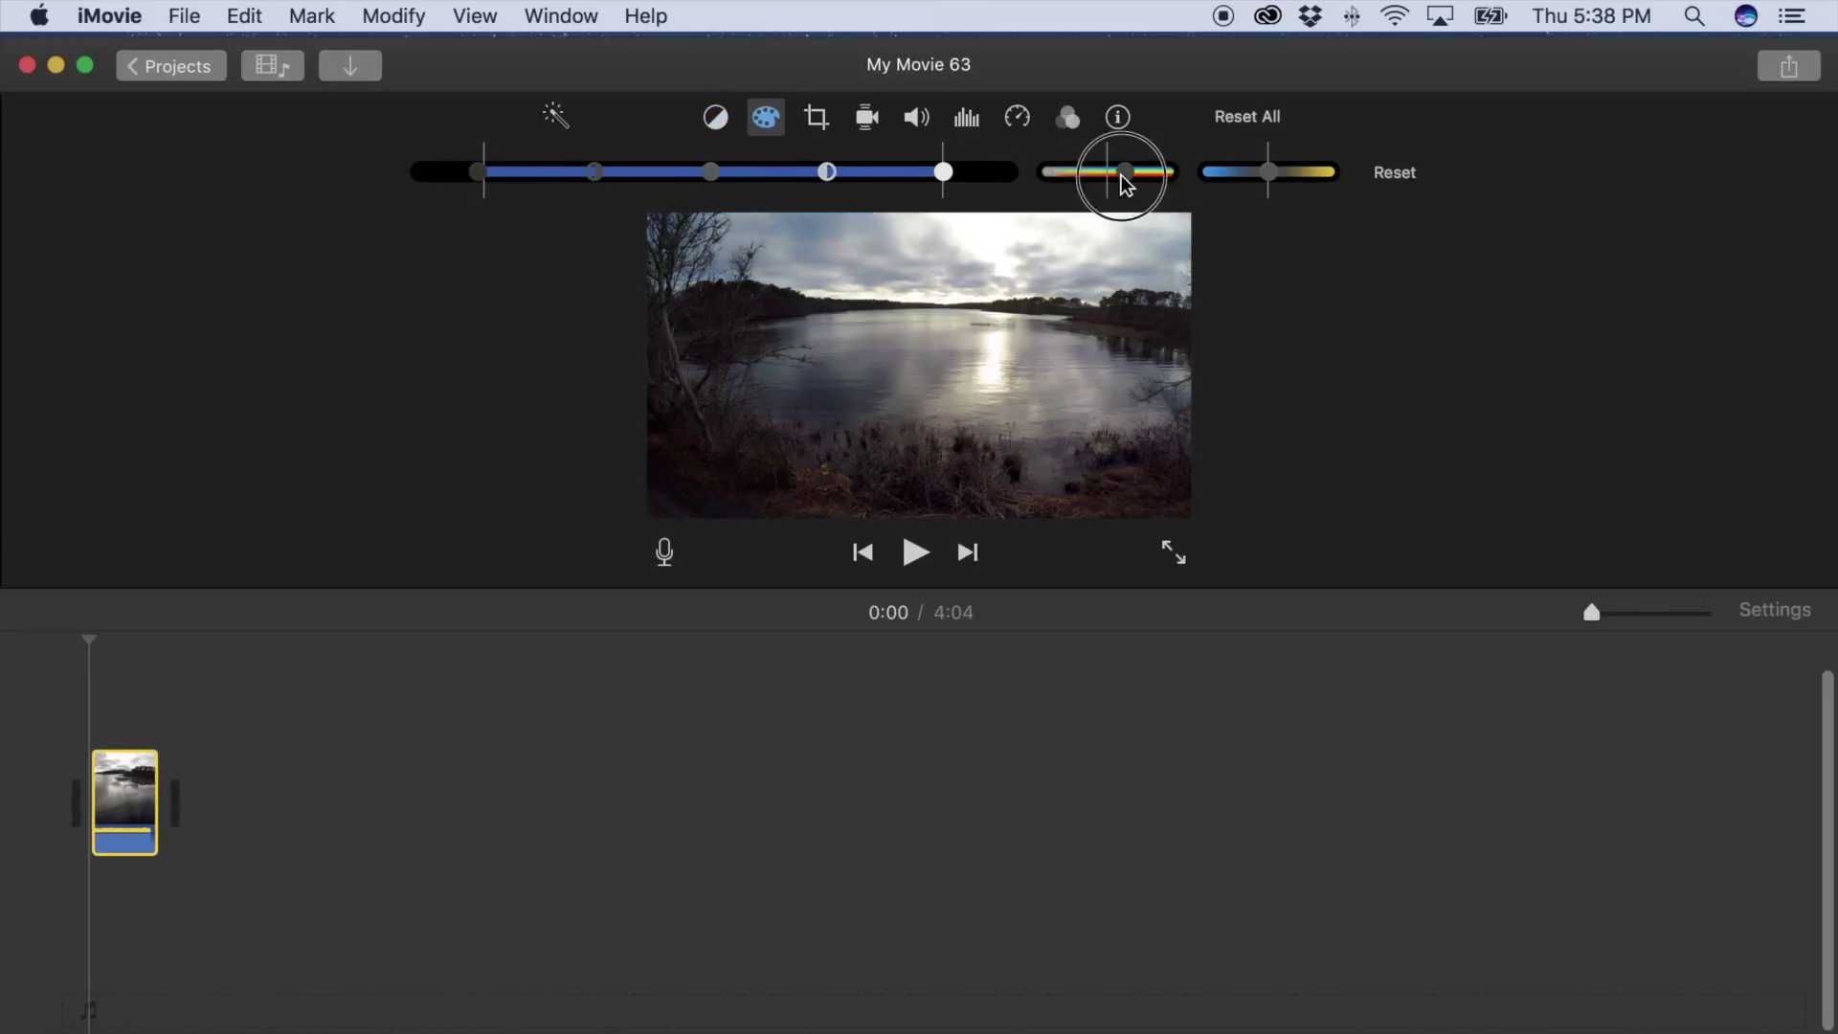
{"action": "mouse_move", "coordinate": [1267, 173]}
{"action": "left_mouse_down"}
{"action": "mouse_move", "coordinate": [1209, 177]}
{"action": "mouse_move", "coordinate": [1334, 185]}
{"action": "mouse_move", "coordinate": [1271, 185]}
{"action": "left_mouse_up"}
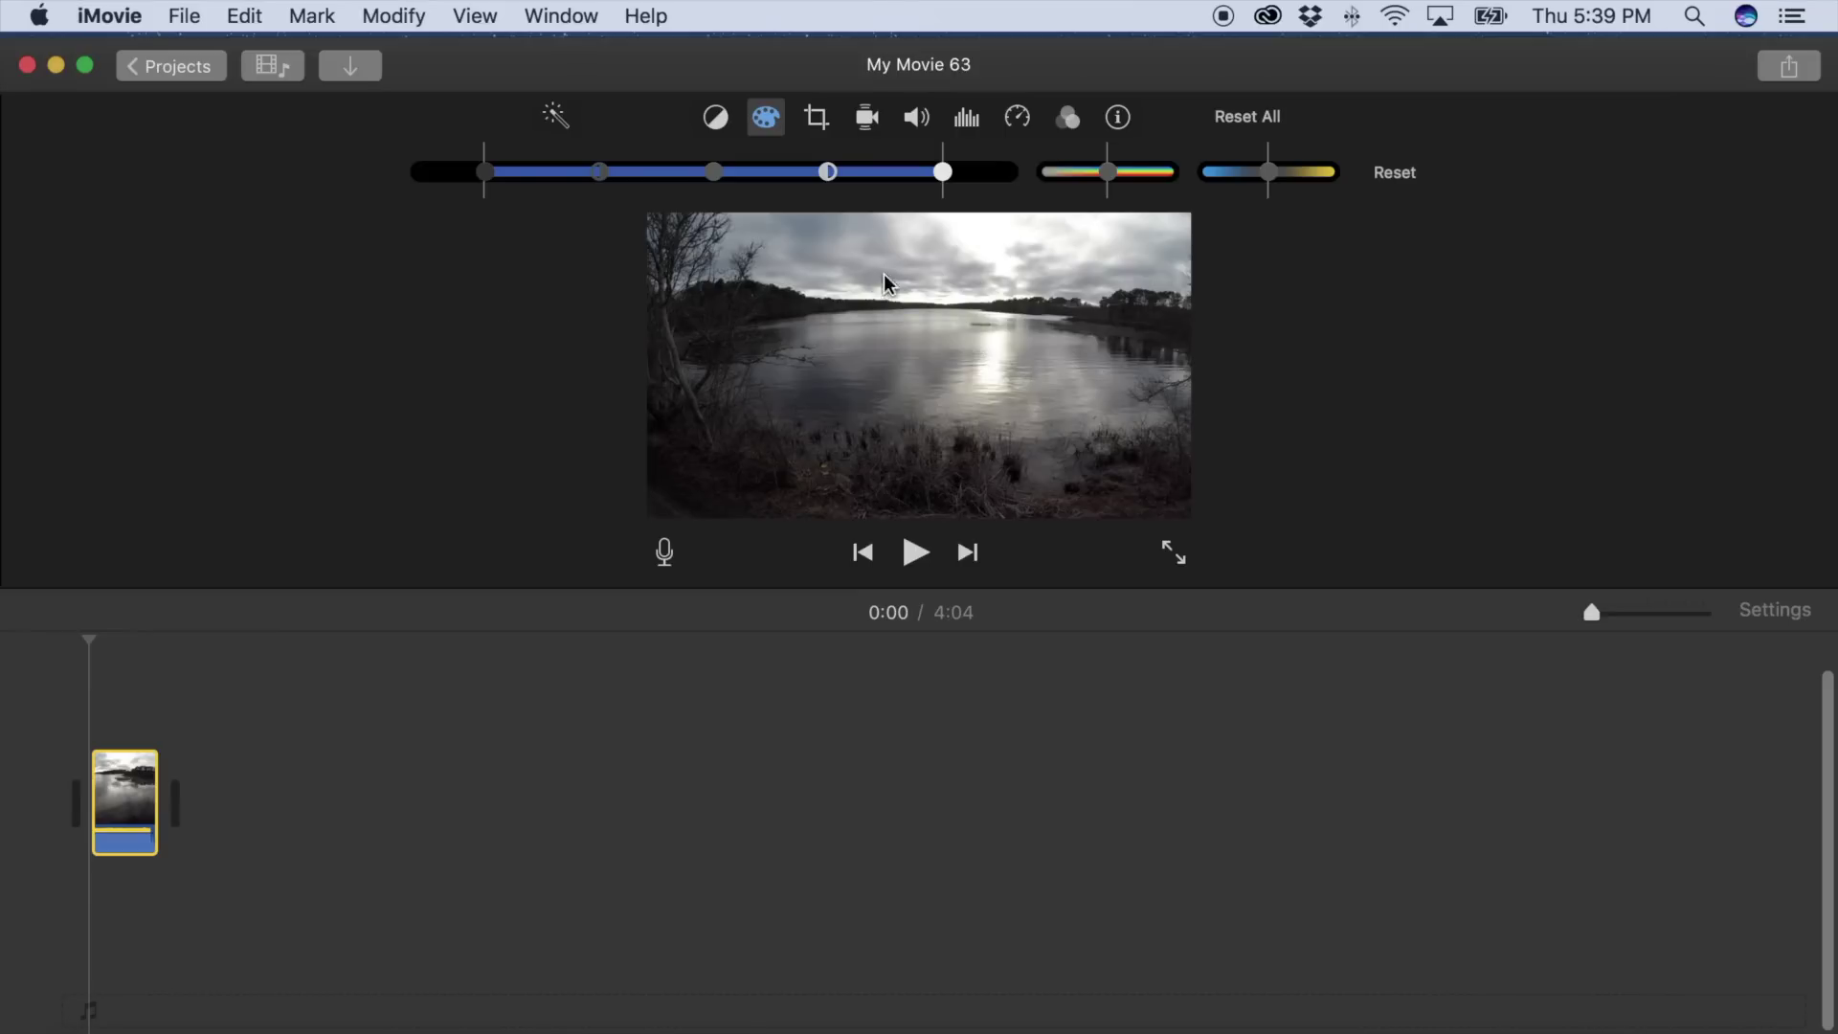
{"action": "left_click", "coordinate": [819, 130]}
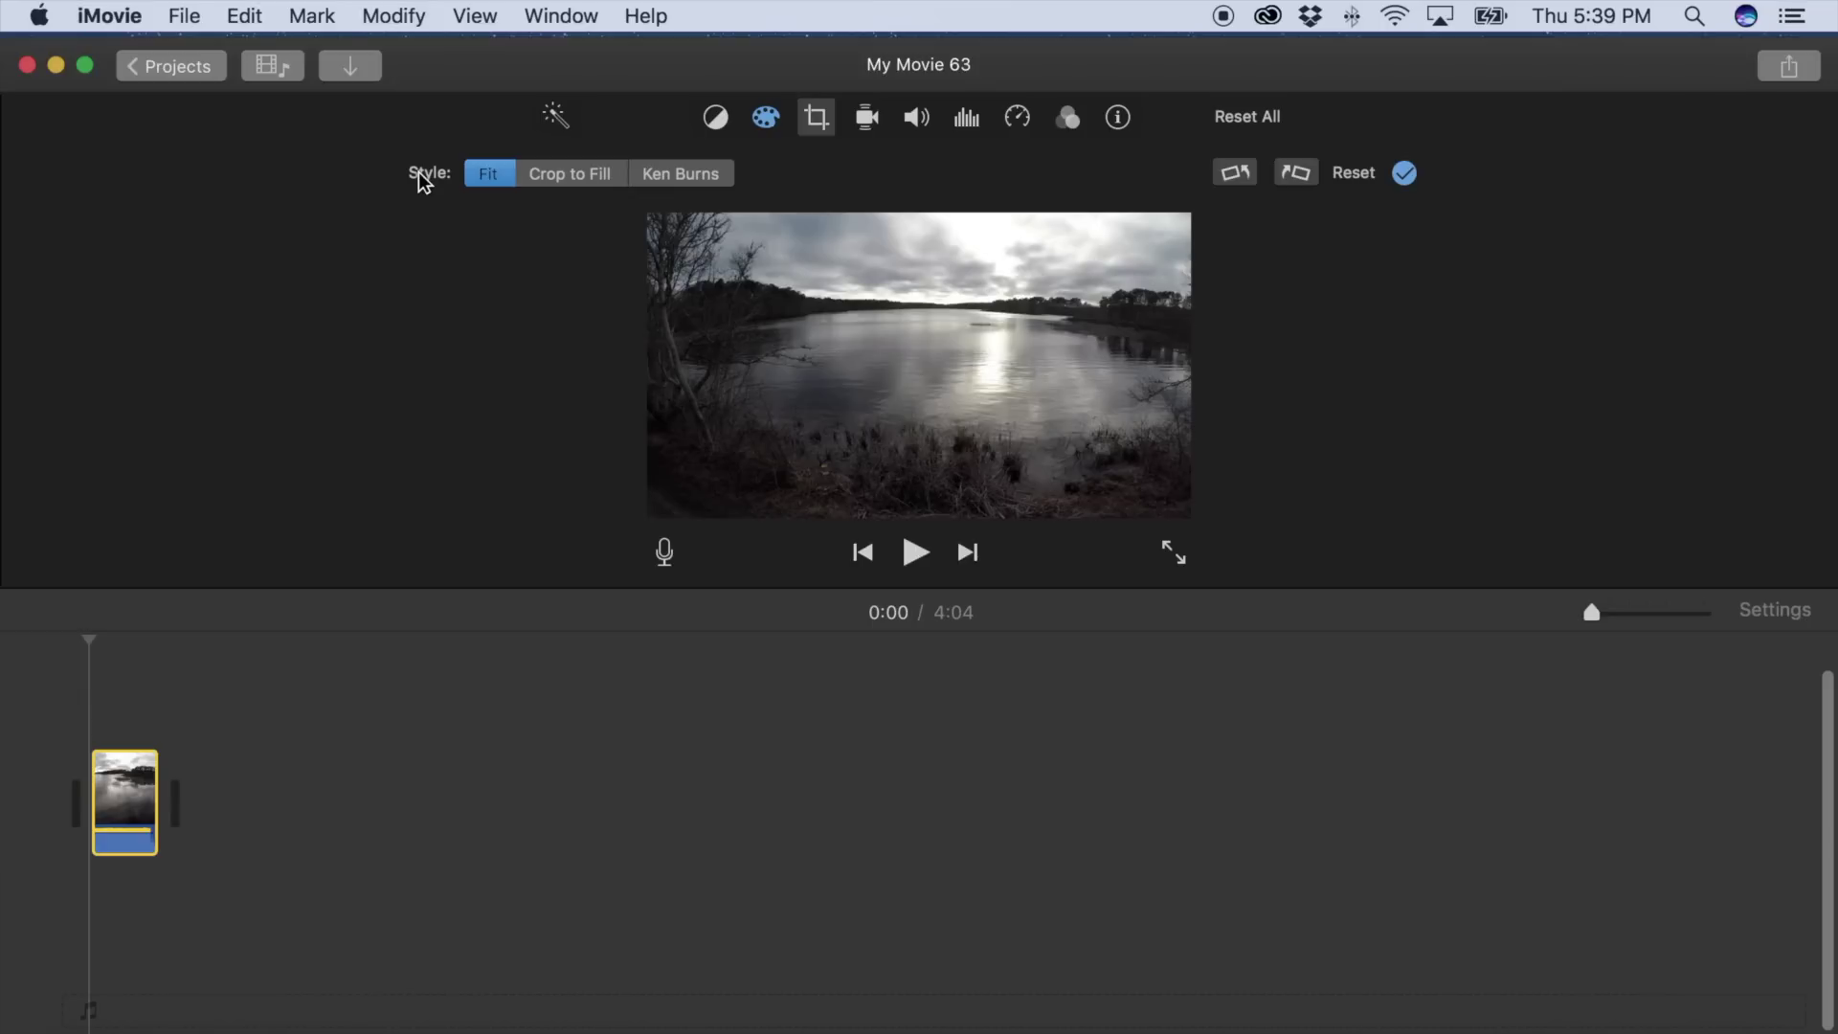
Step: Crop the lakeside clip to fill, tightening the crop around the sky and water
{"action": "left_click", "coordinate": [572, 180]}
{"action": "left_click", "coordinate": [669, 174]}
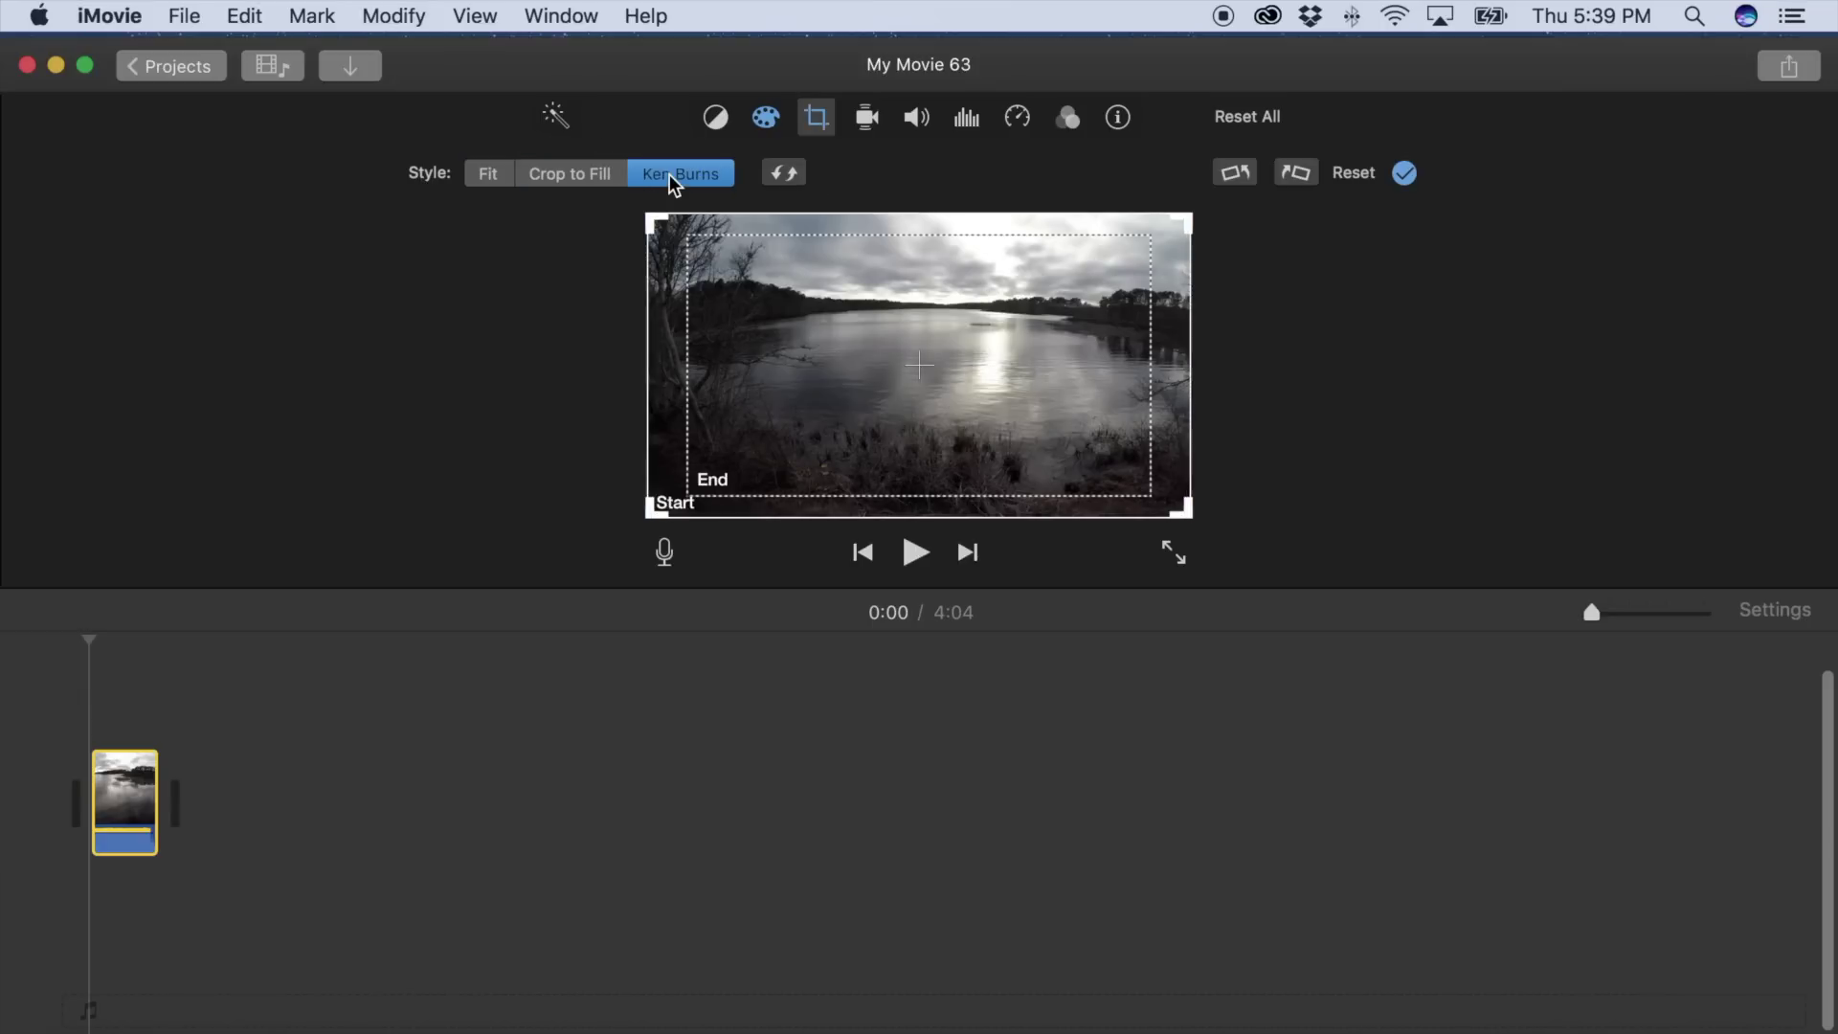
{"action": "left_click", "coordinate": [579, 178]}
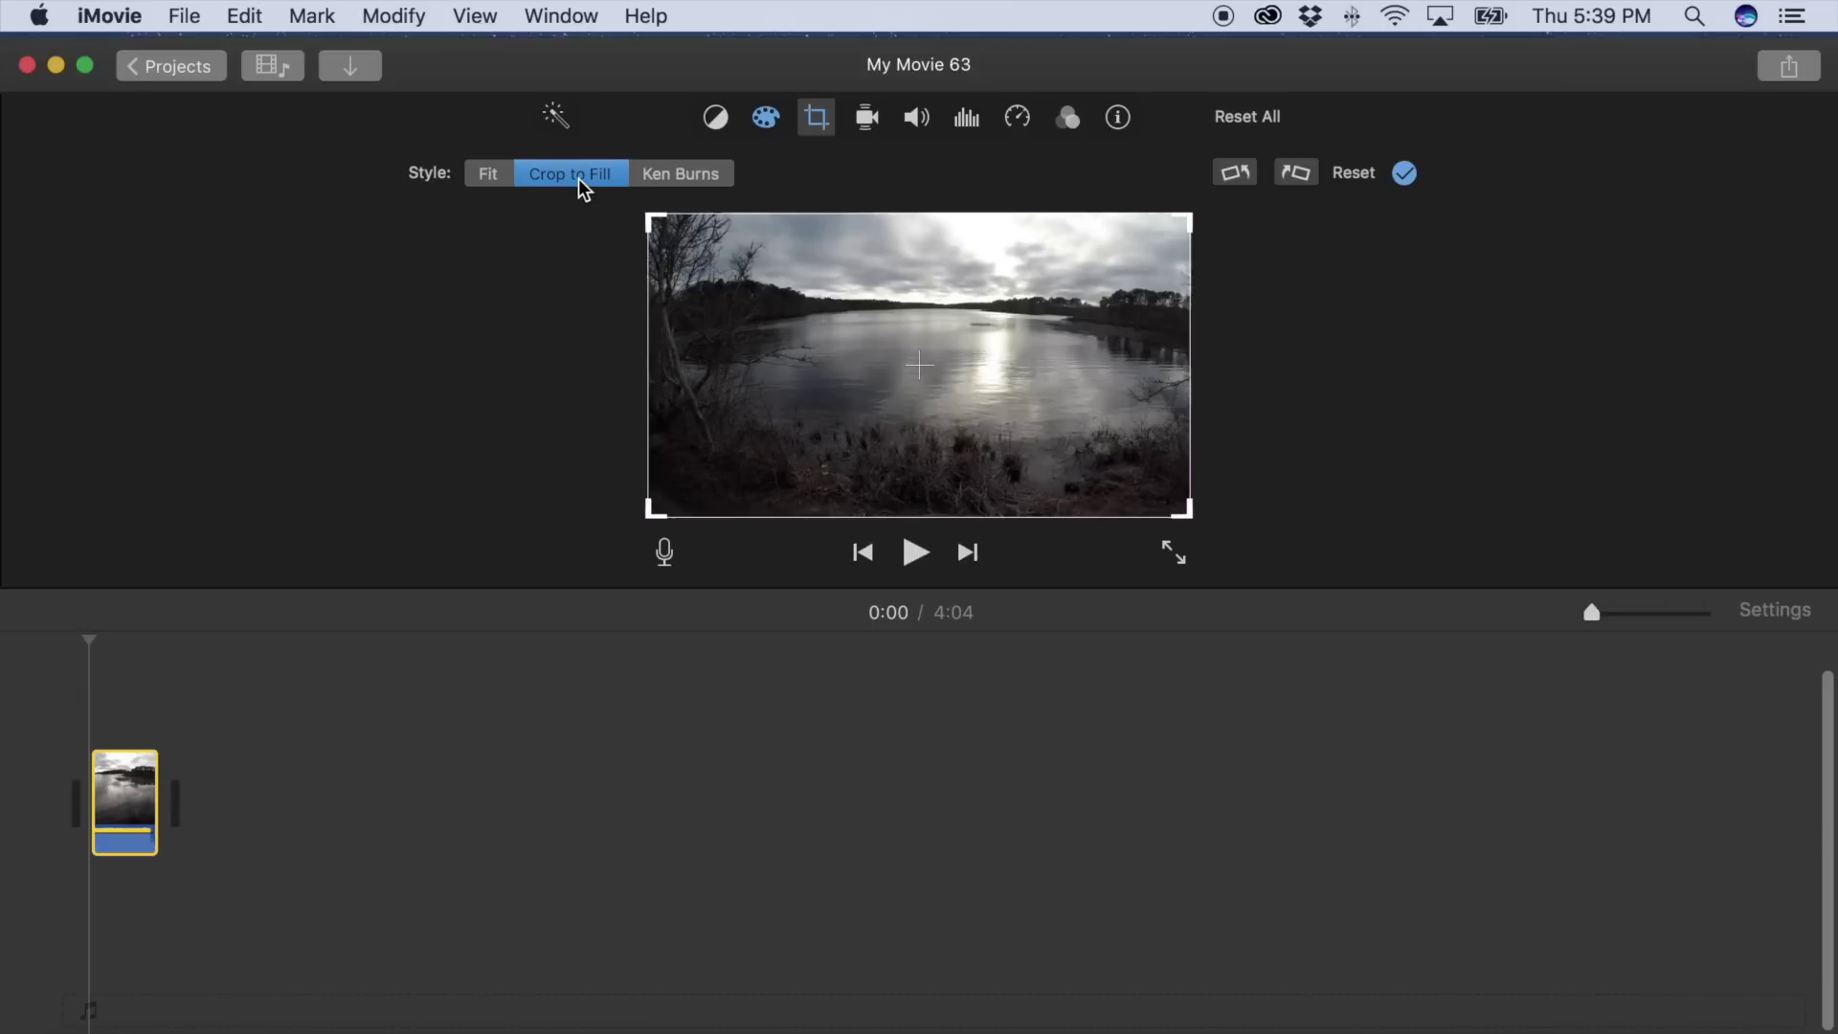
{"action": "left_click_drag", "start_coordinate": [649, 220], "coordinate": [874, 345]}
{"action": "left_click_drag", "start_coordinate": [1137, 463], "coordinate": [1071, 353]}
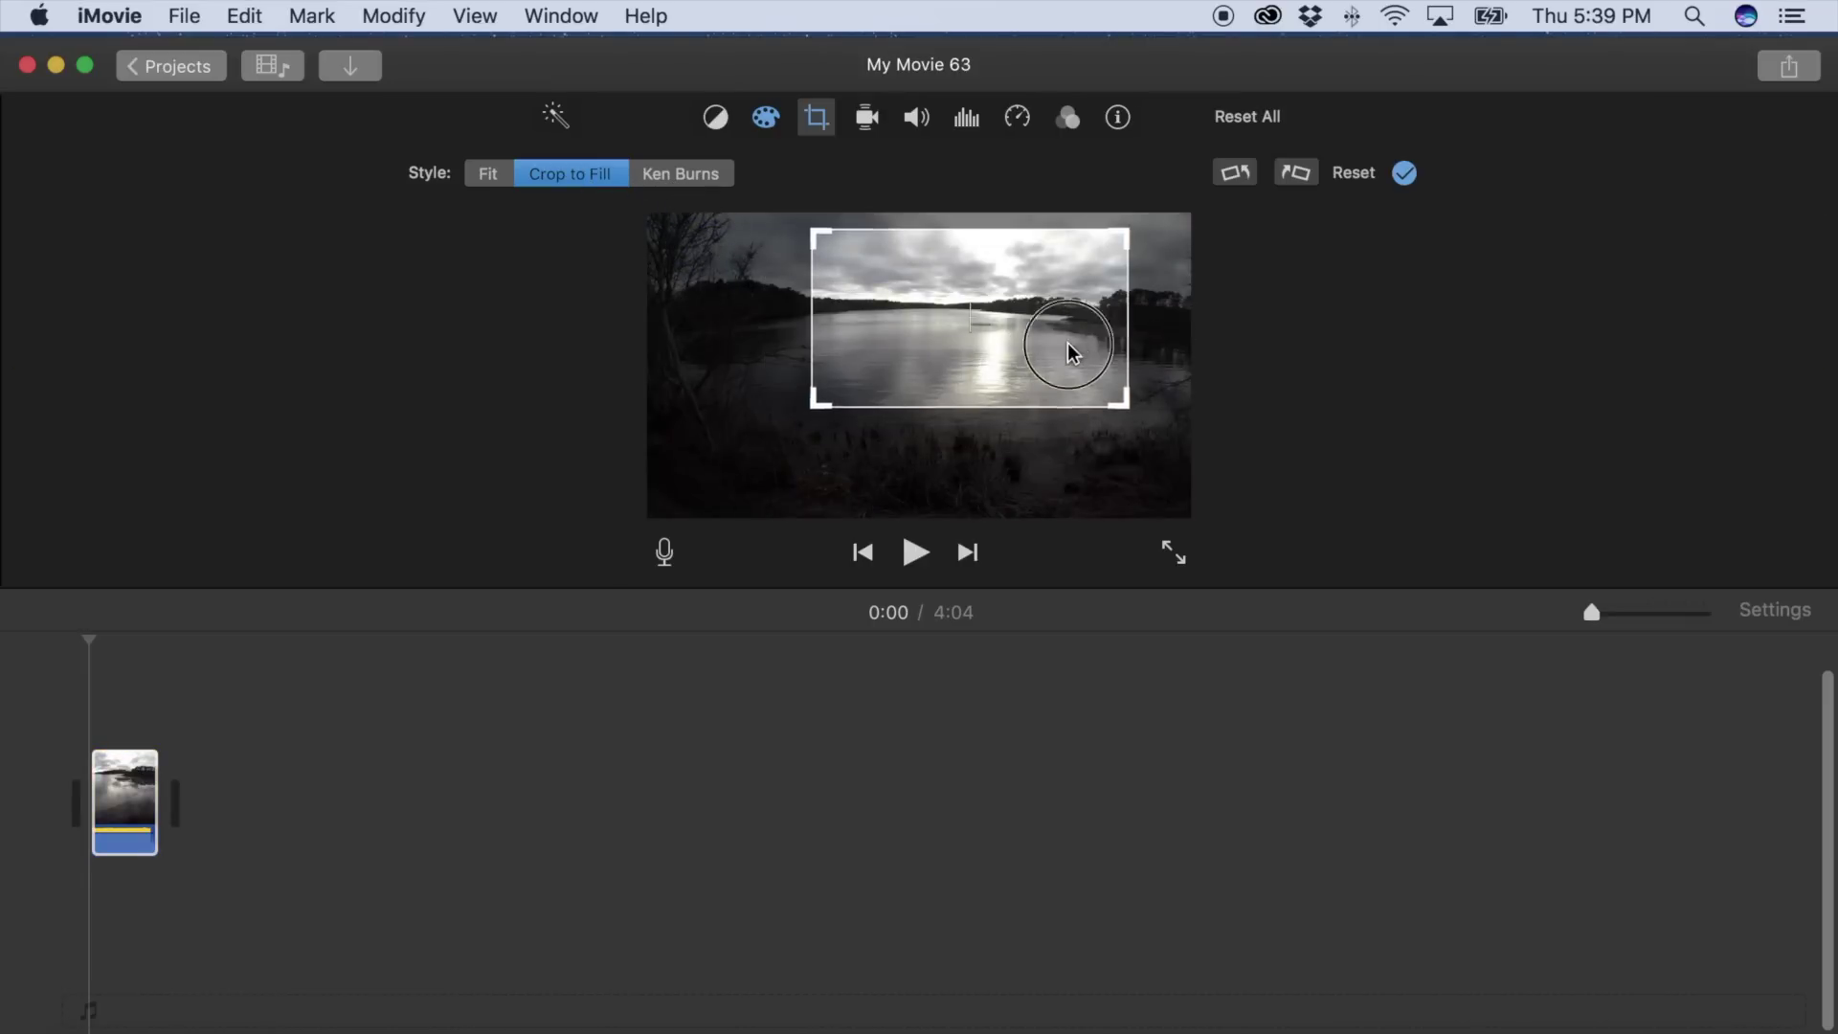
{"action": "key", "text": "Return"}
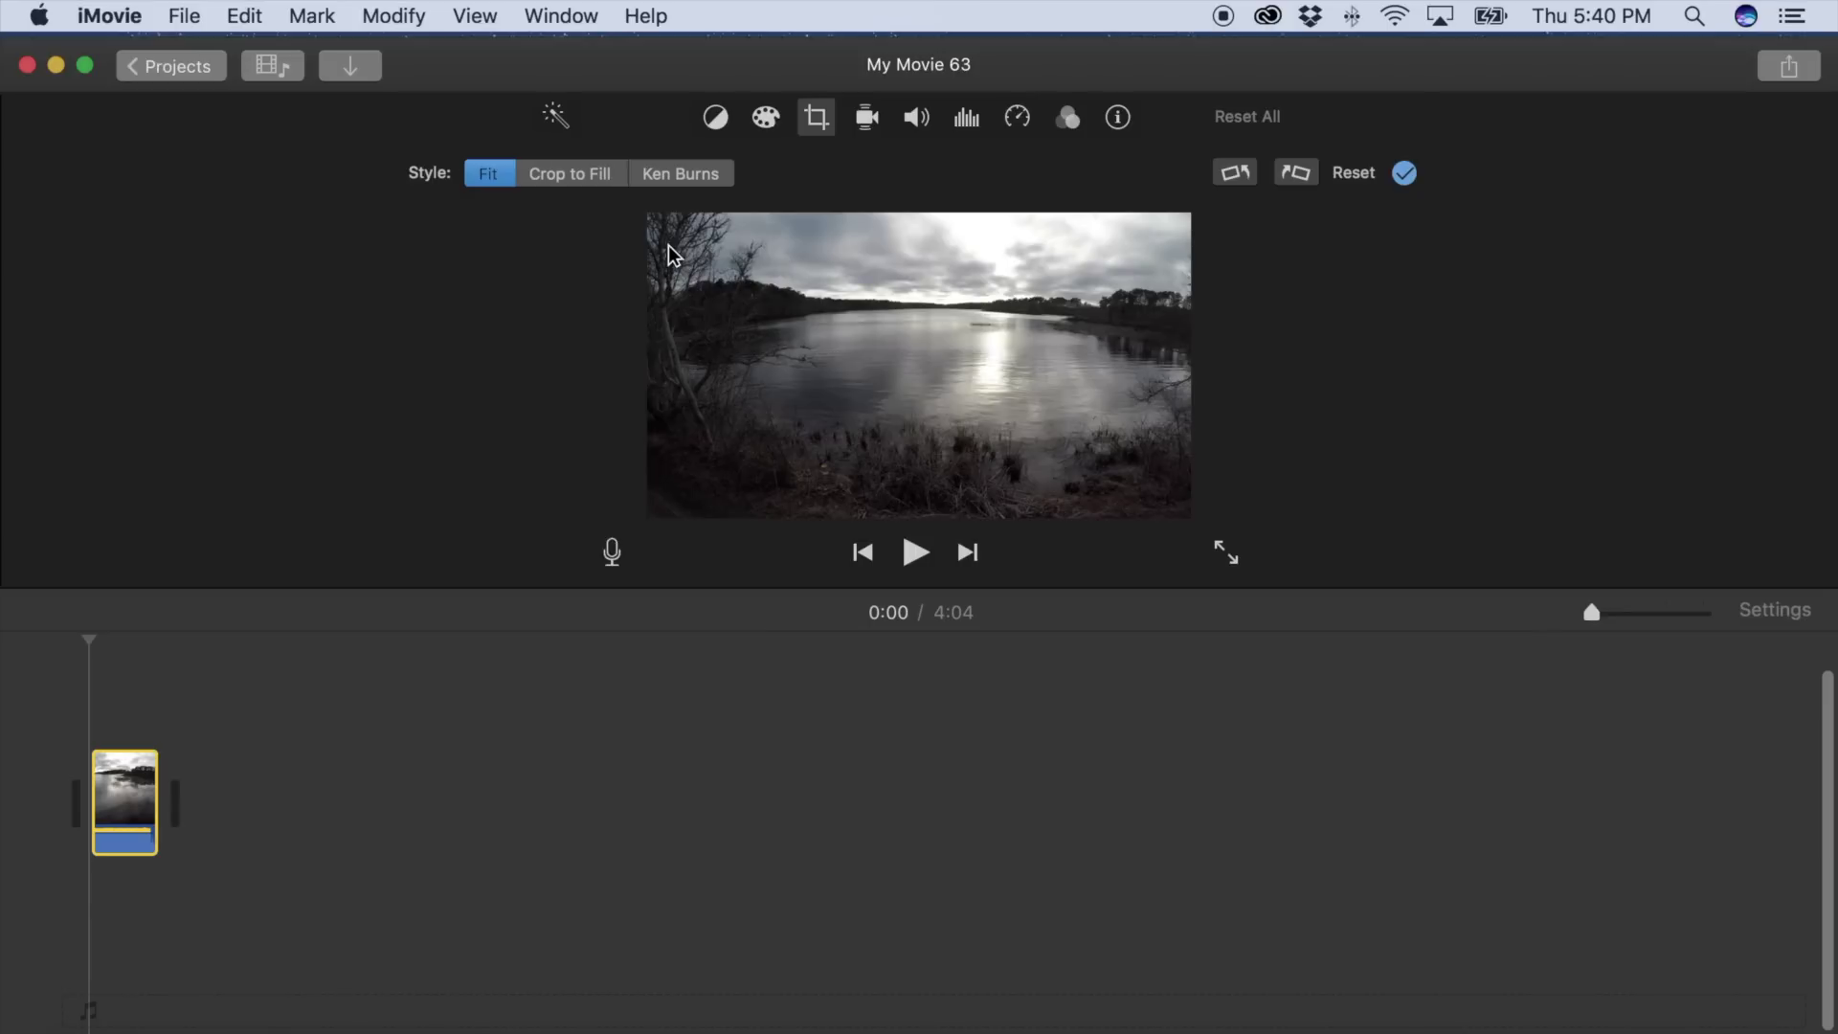
Step: Apply a Ken Burns move with a smaller, shifted end frame, then reset all adjustments
{"action": "left_click", "coordinate": [667, 181]}
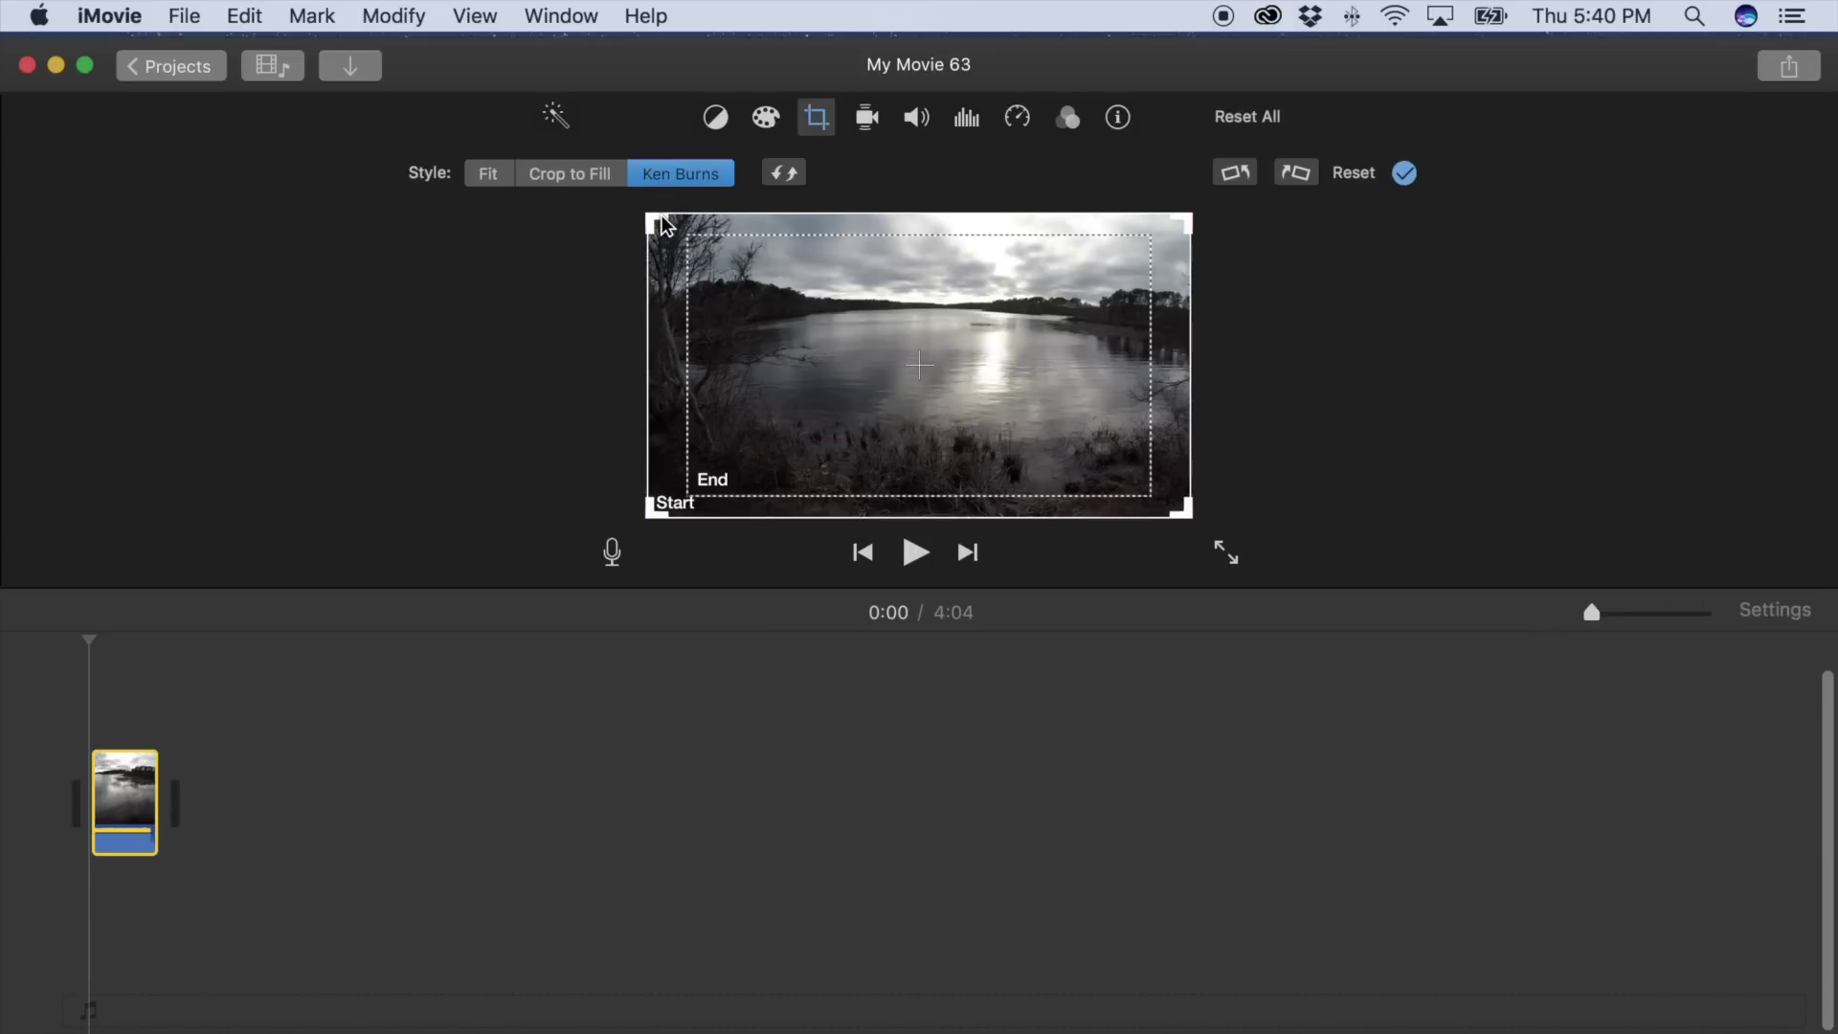
{"action": "left_click", "coordinate": [689, 339]}
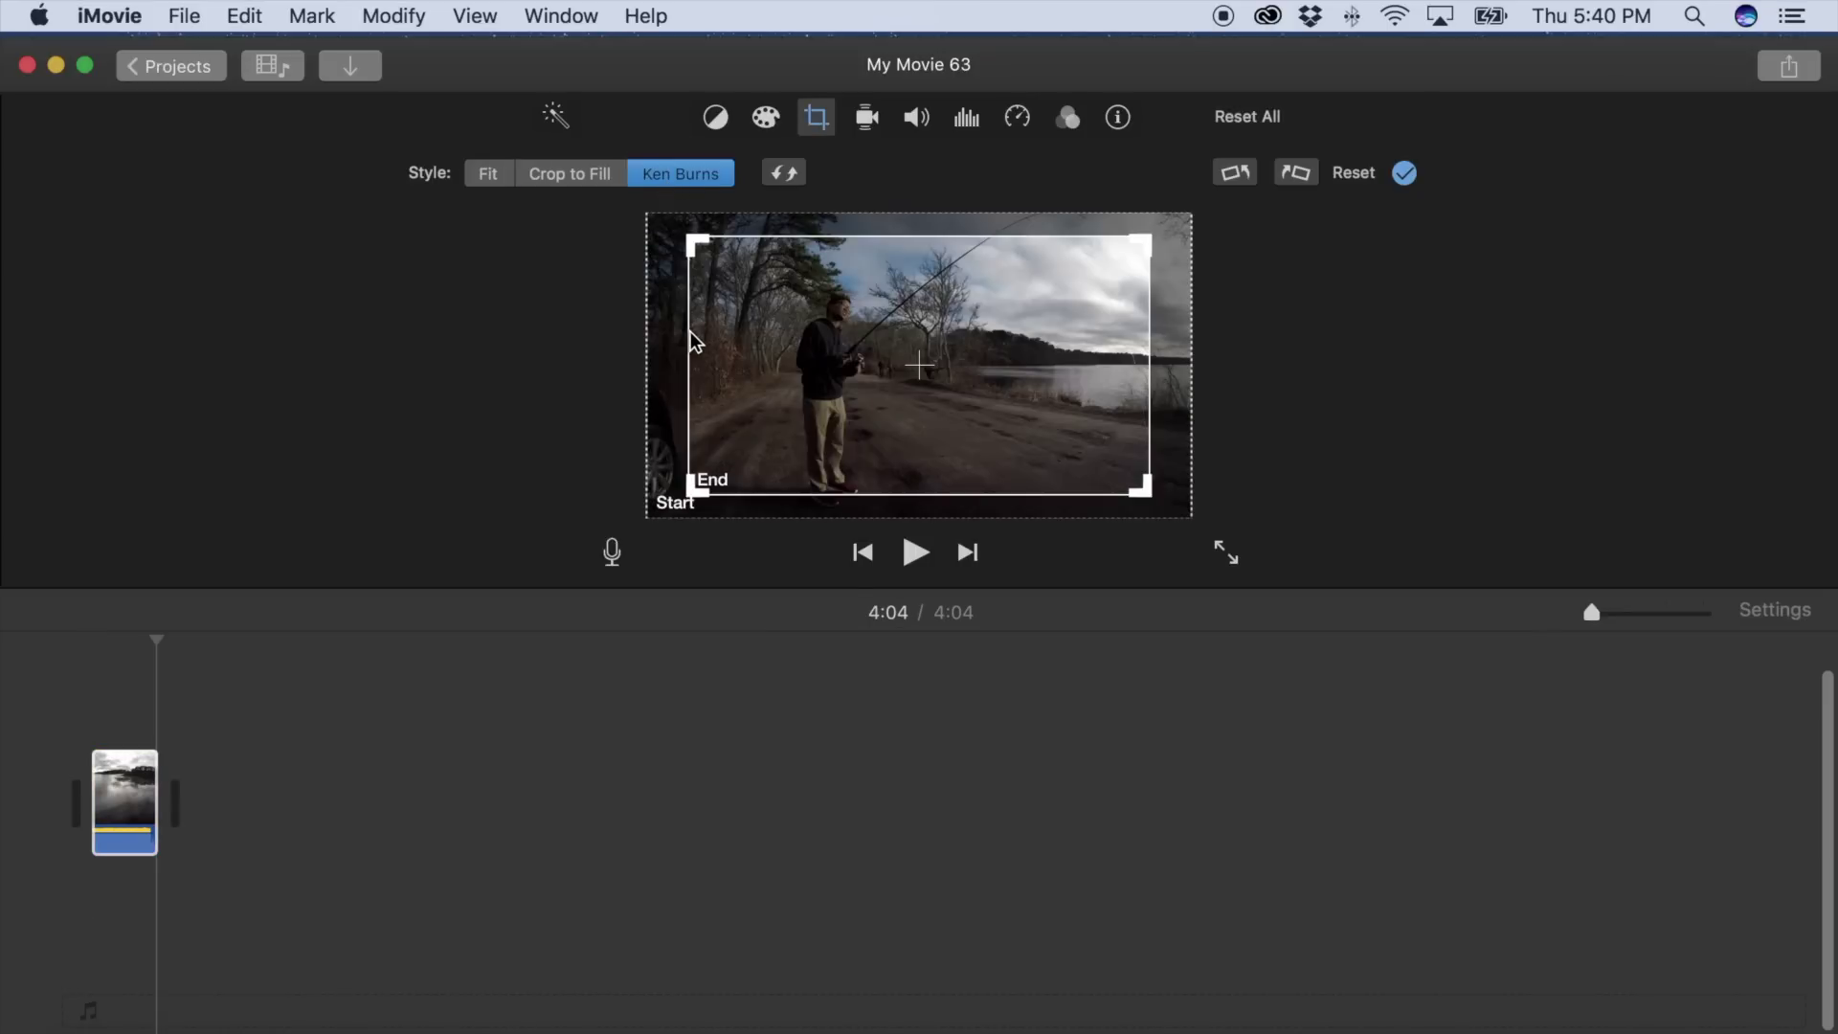
{"action": "left_click_drag", "start_coordinate": [873, 407], "coordinate": [927, 401]}
{"action": "left_click_drag", "start_coordinate": [1173, 490], "coordinate": [1118, 405]}
{"action": "left_click_drag", "start_coordinate": [886, 368], "coordinate": [923, 375]}
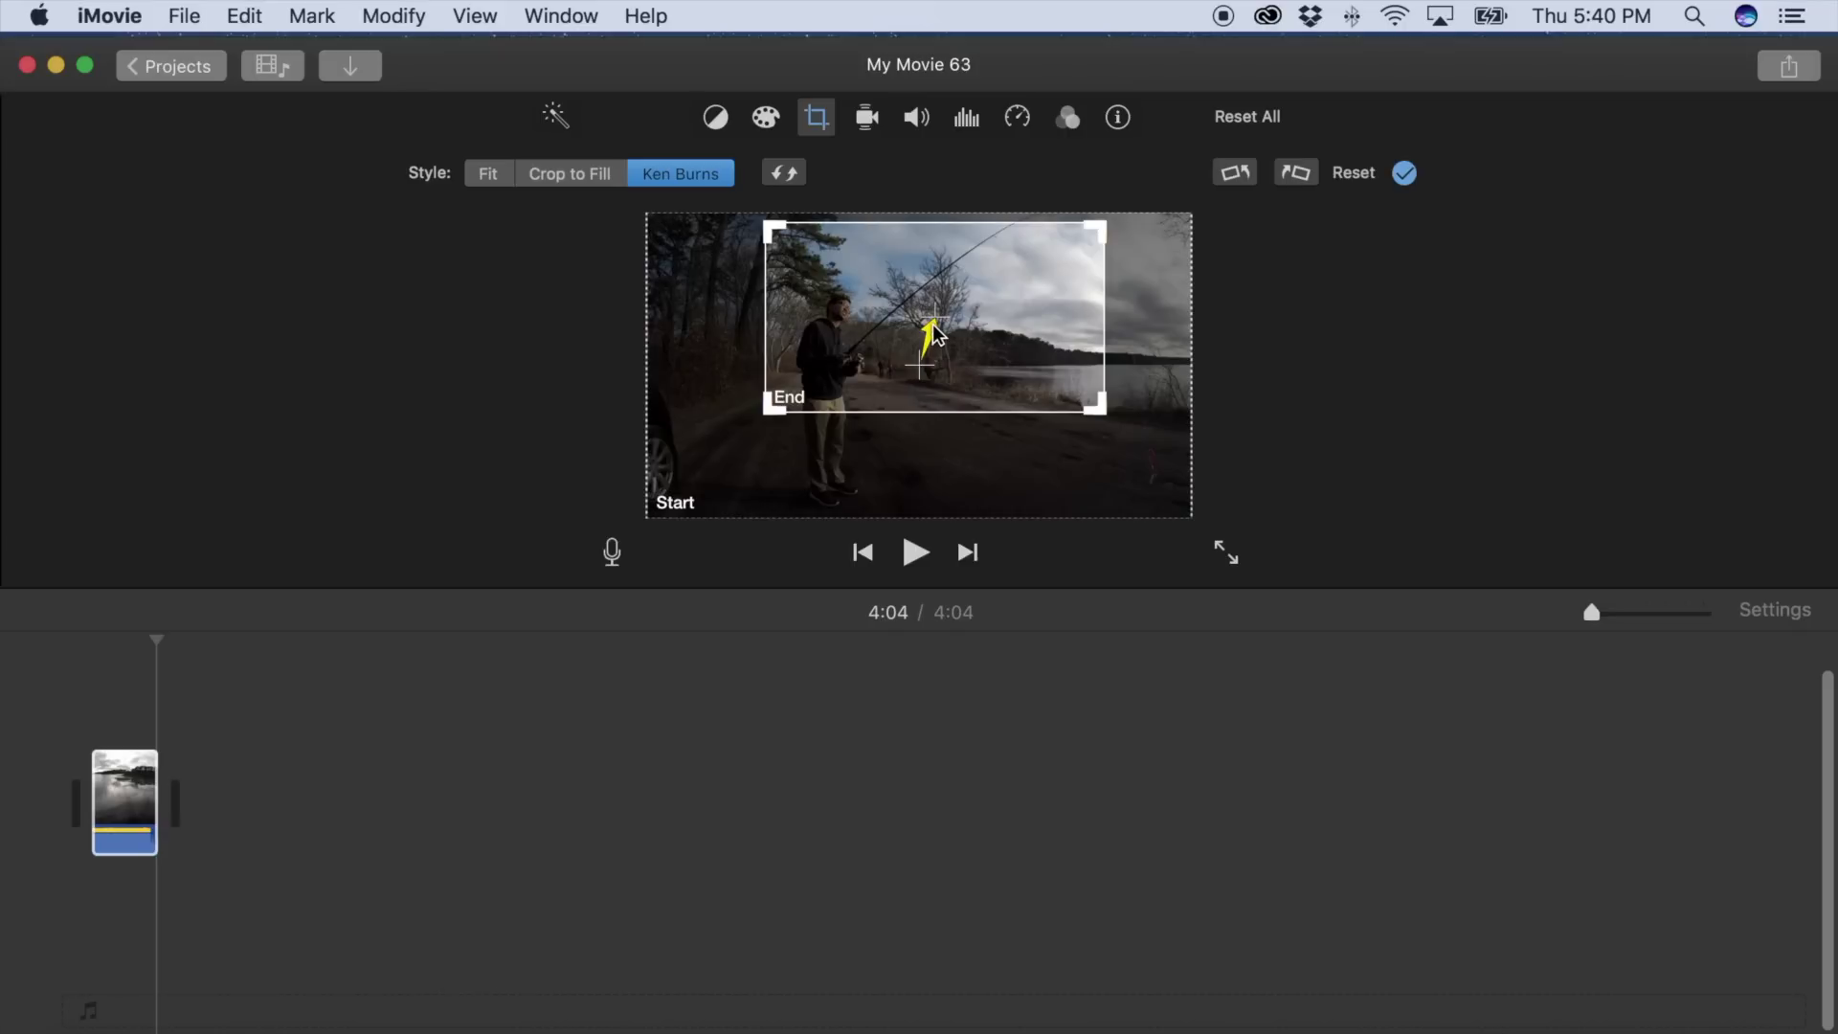
{"action": "key", "text": "Return"}
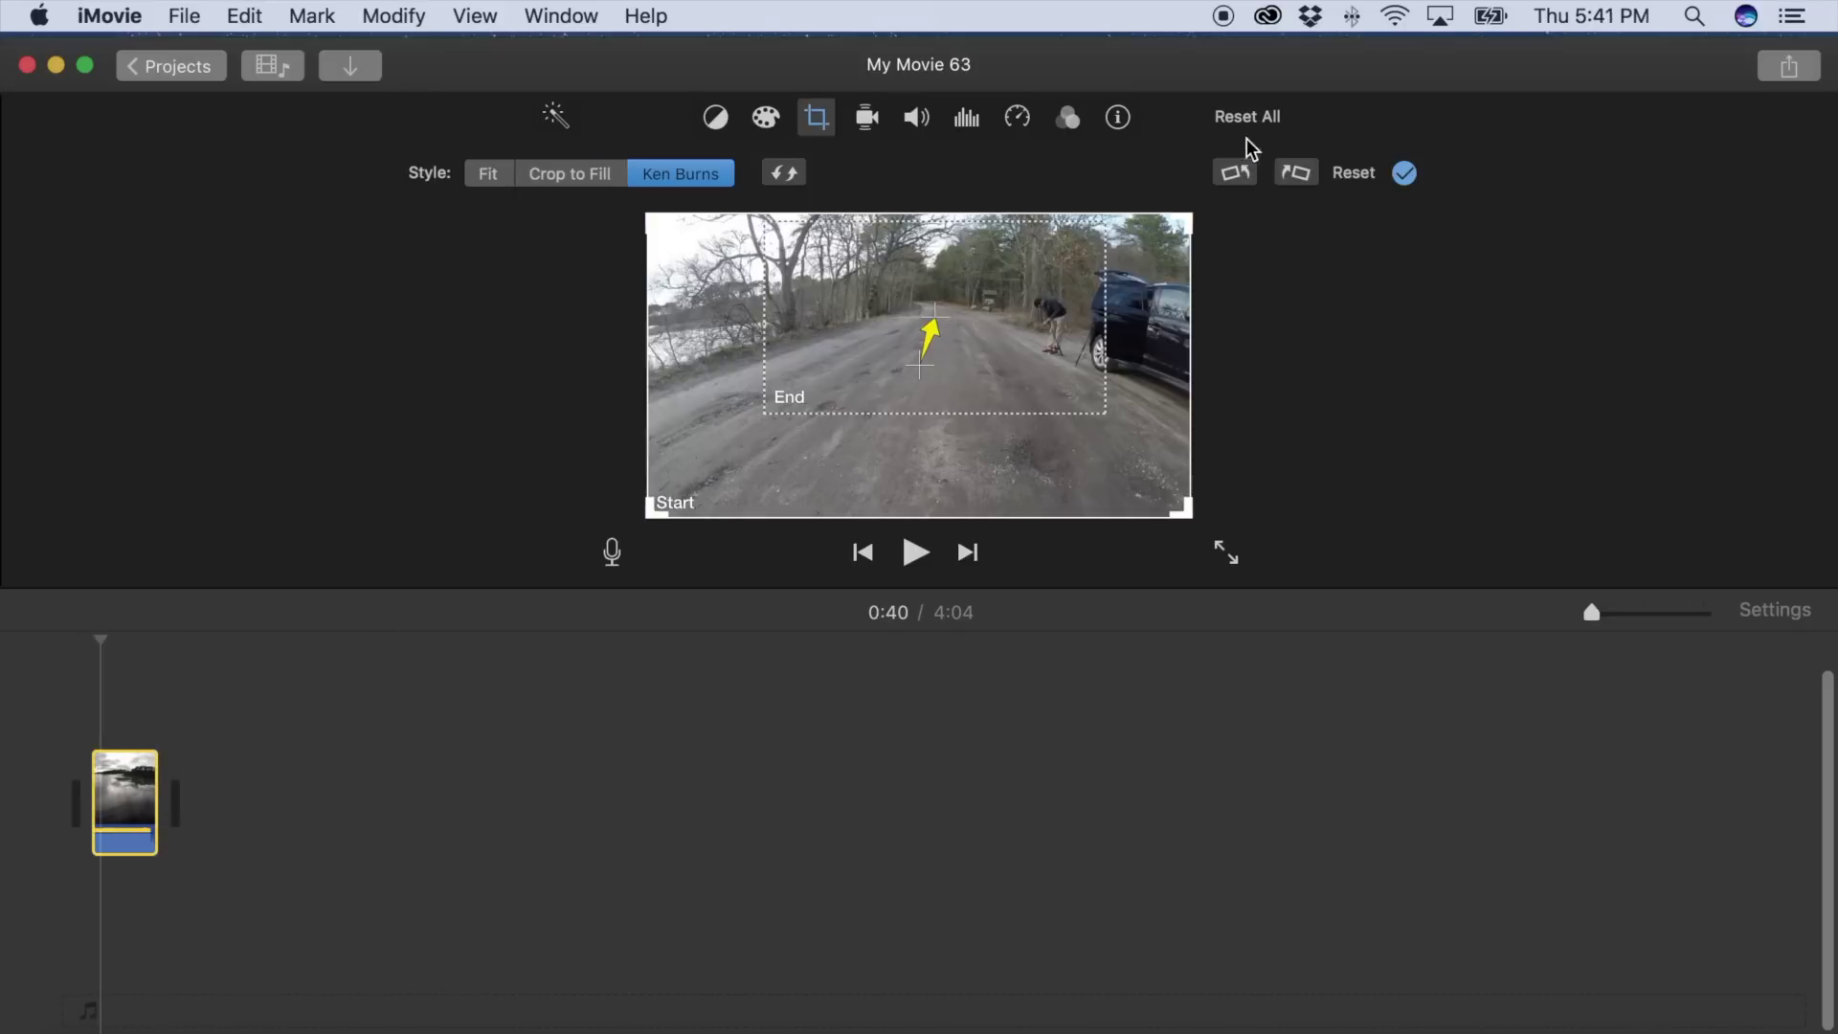
{"action": "left_click", "coordinate": [1248, 119]}
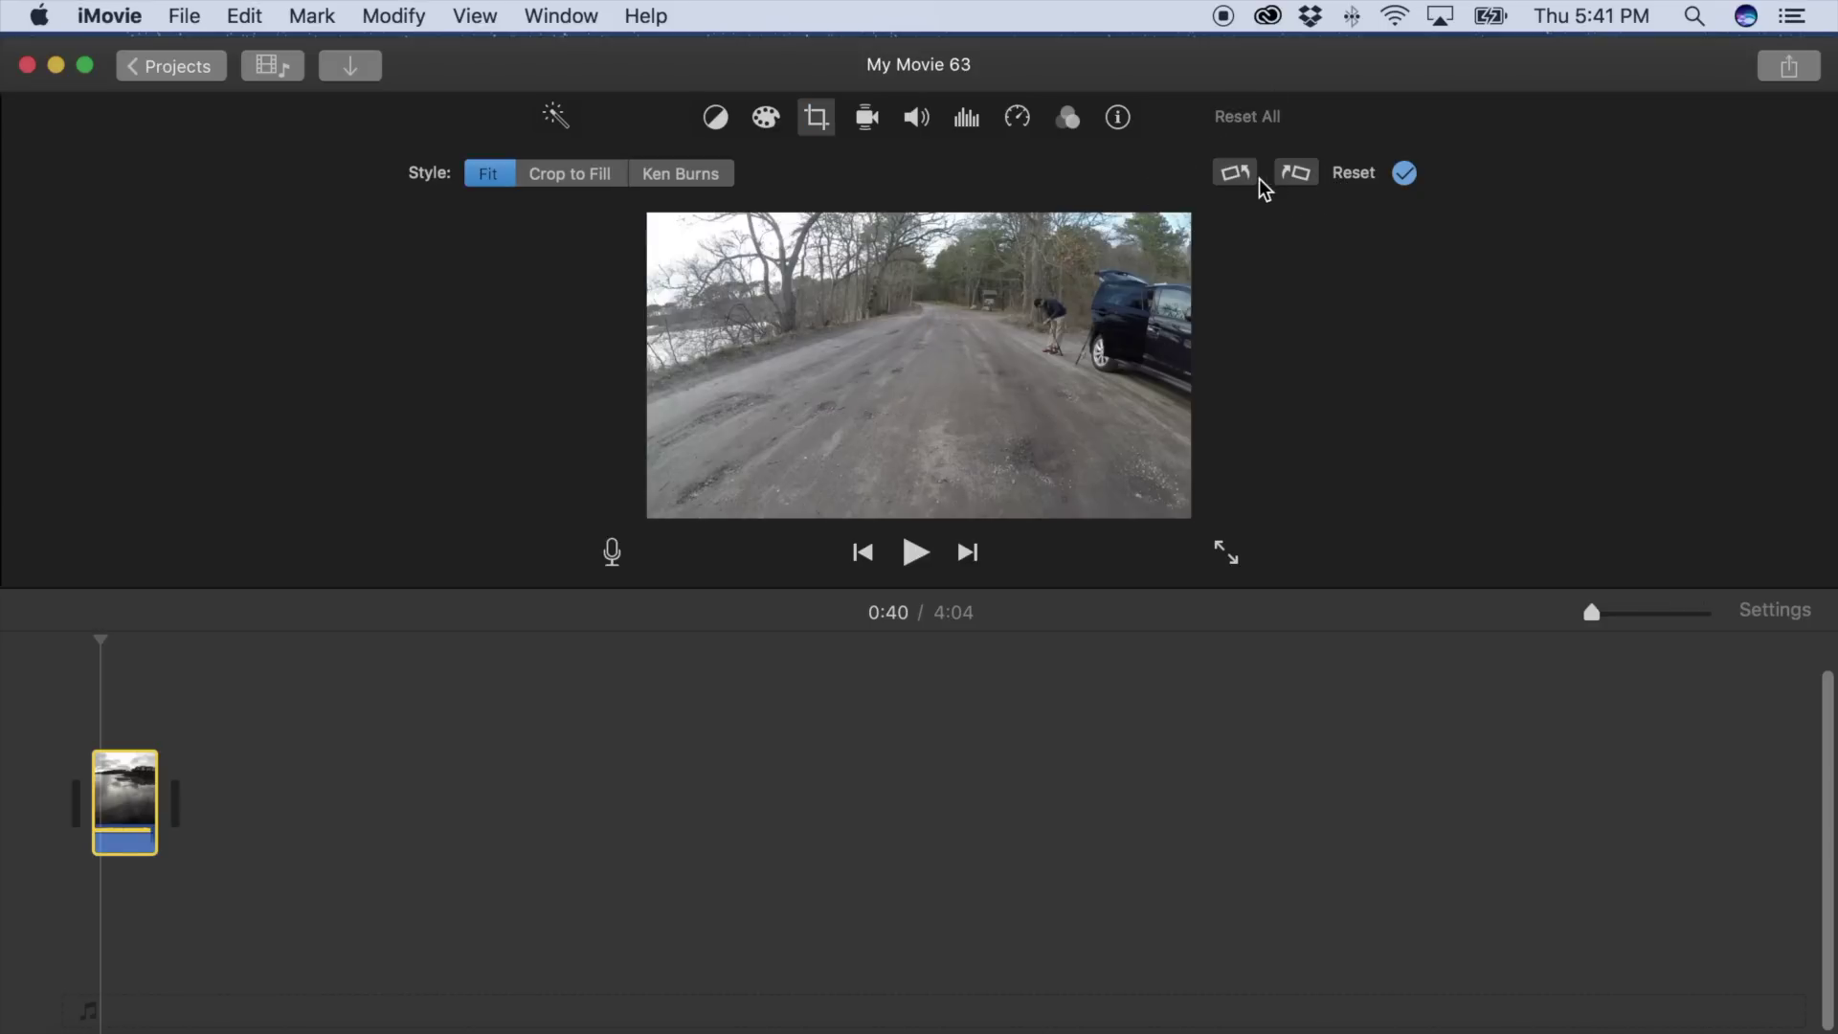
Step: Rotate the clip counterclockwise, back to landscape, then 90° clockwise into portrait
{"action": "left_click", "coordinate": [1234, 175]}
{"action": "left_click", "coordinate": [1290, 178]}
{"action": "left_click", "coordinate": [1294, 174]}
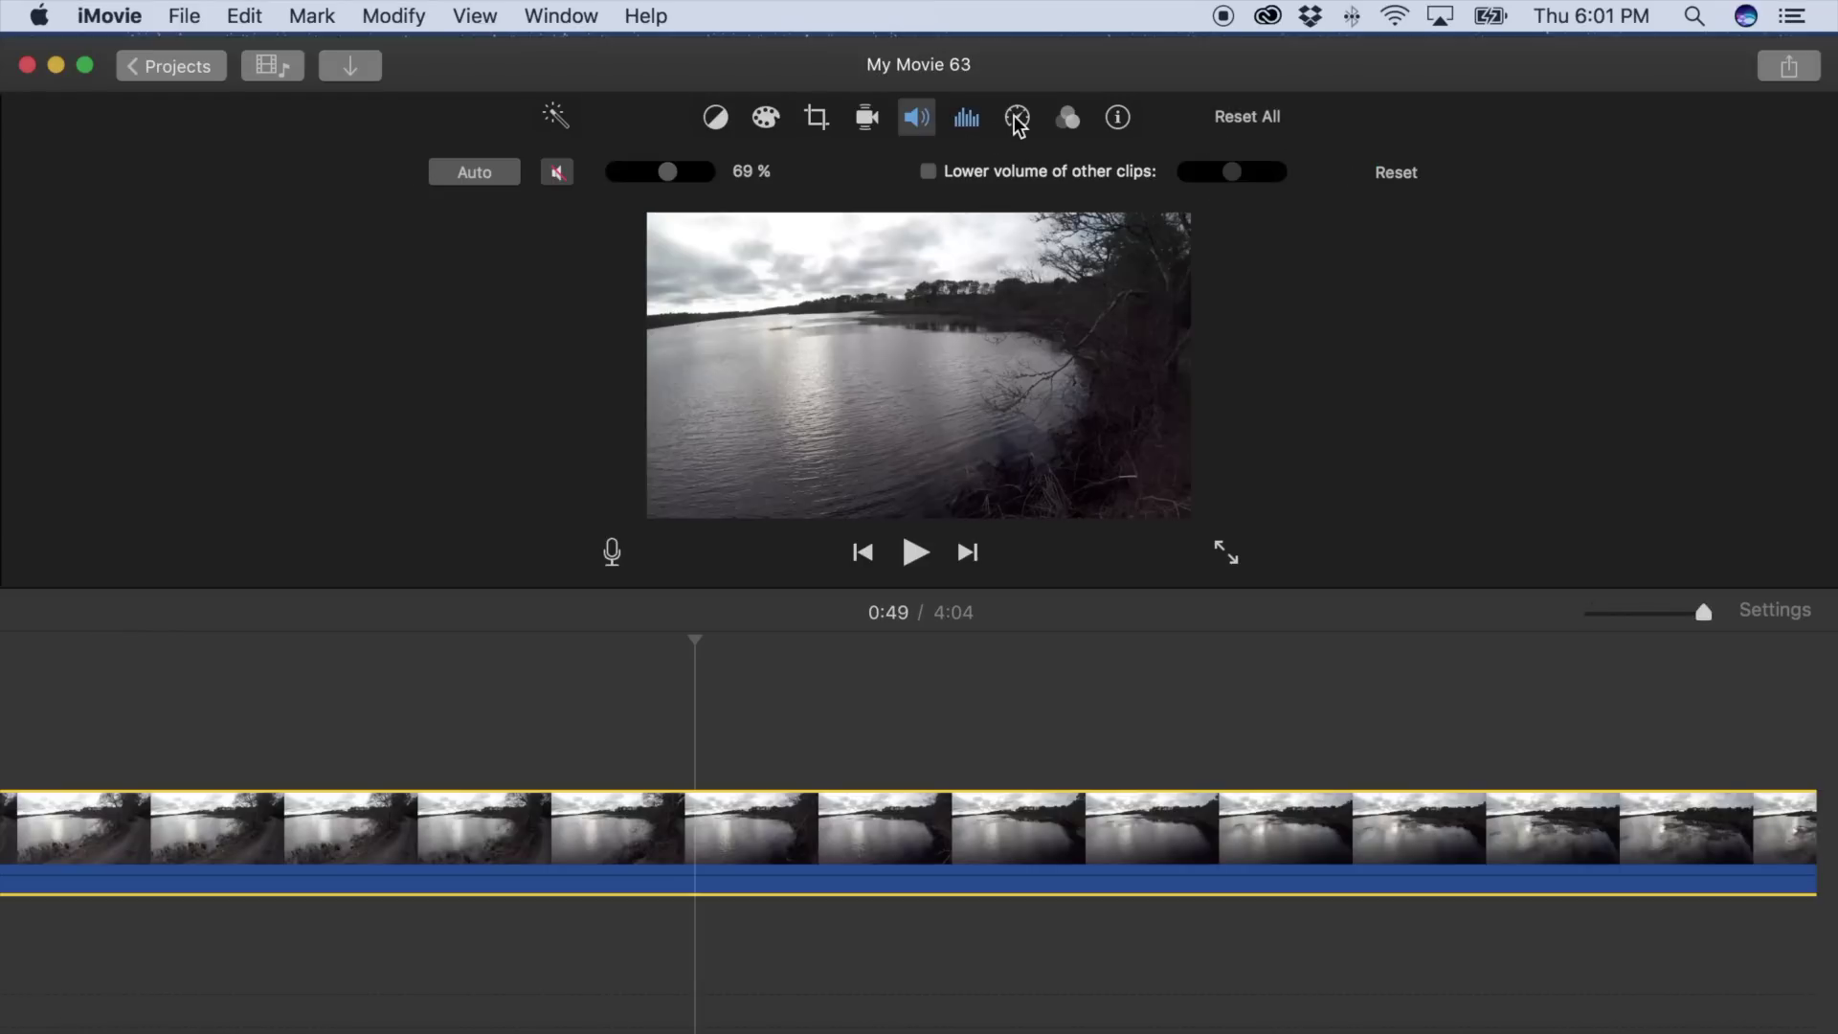
{"action": "left_click", "coordinate": [1017, 118]}
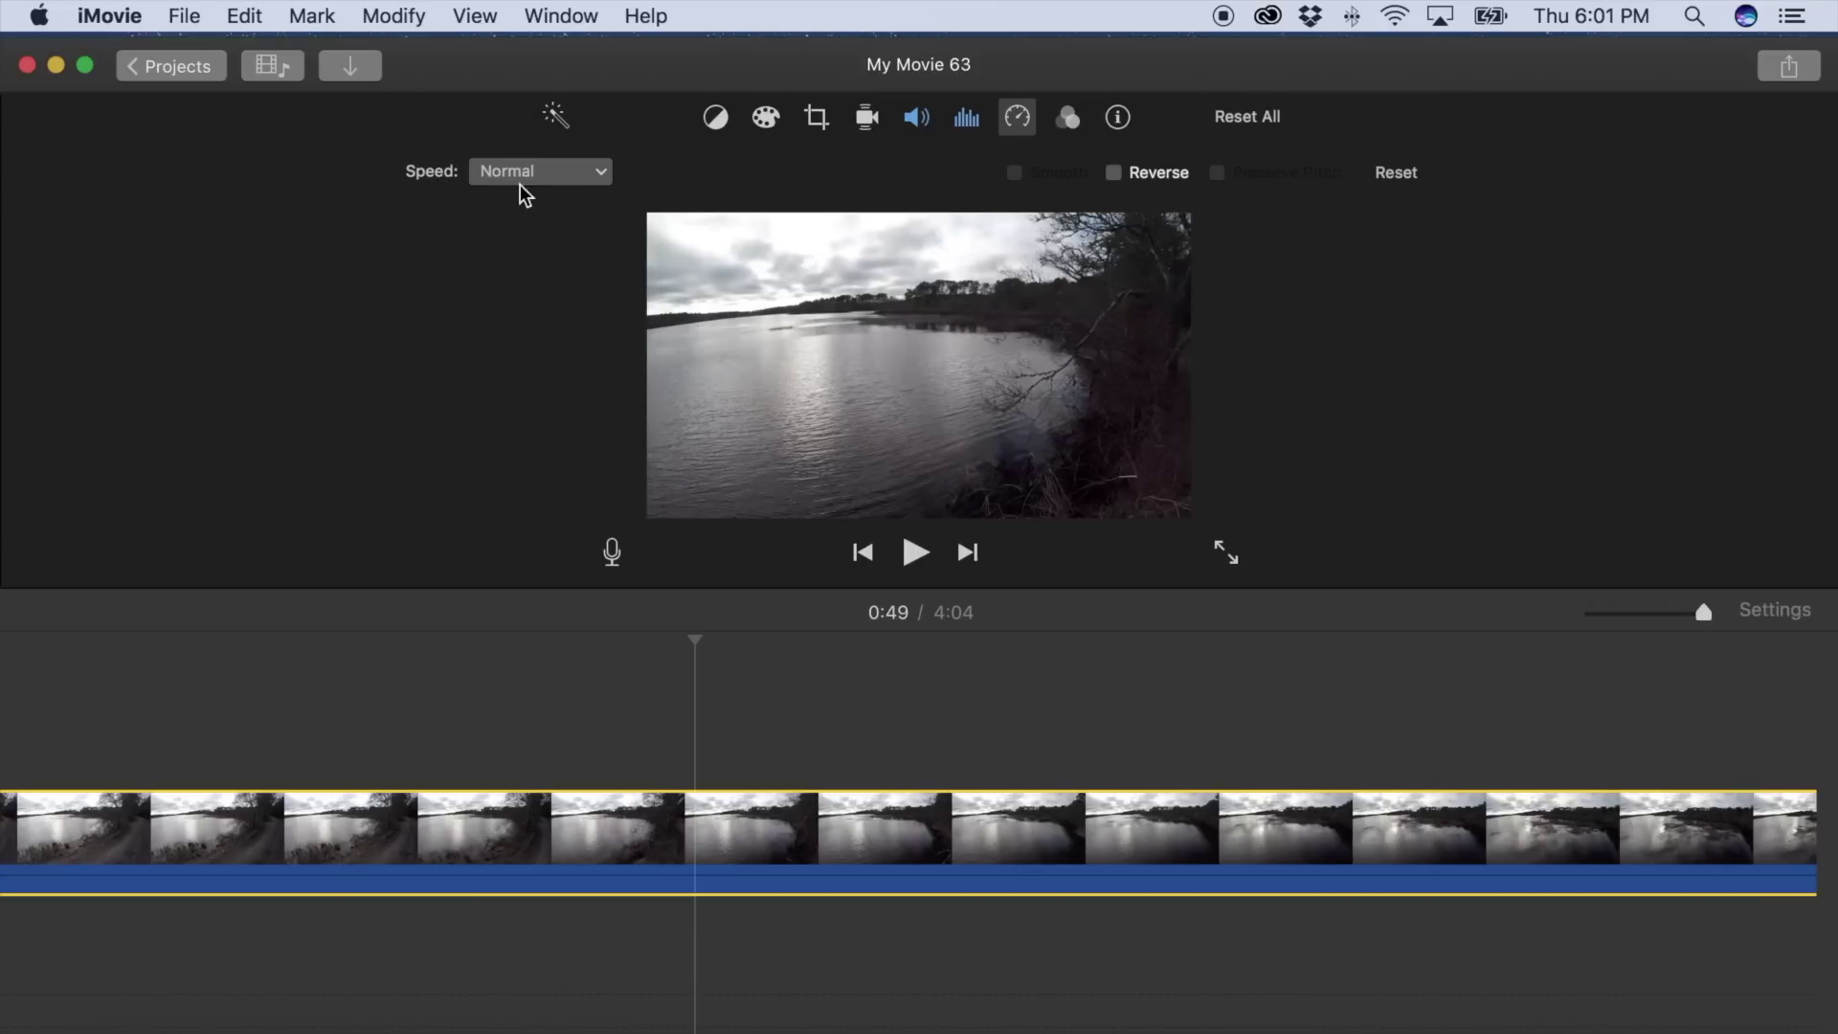
Step: Try Slow and Fast speeds, insert a freeze frame, turn Reverse off and Preserve Pitch on
{"action": "left_click", "coordinate": [572, 181]}
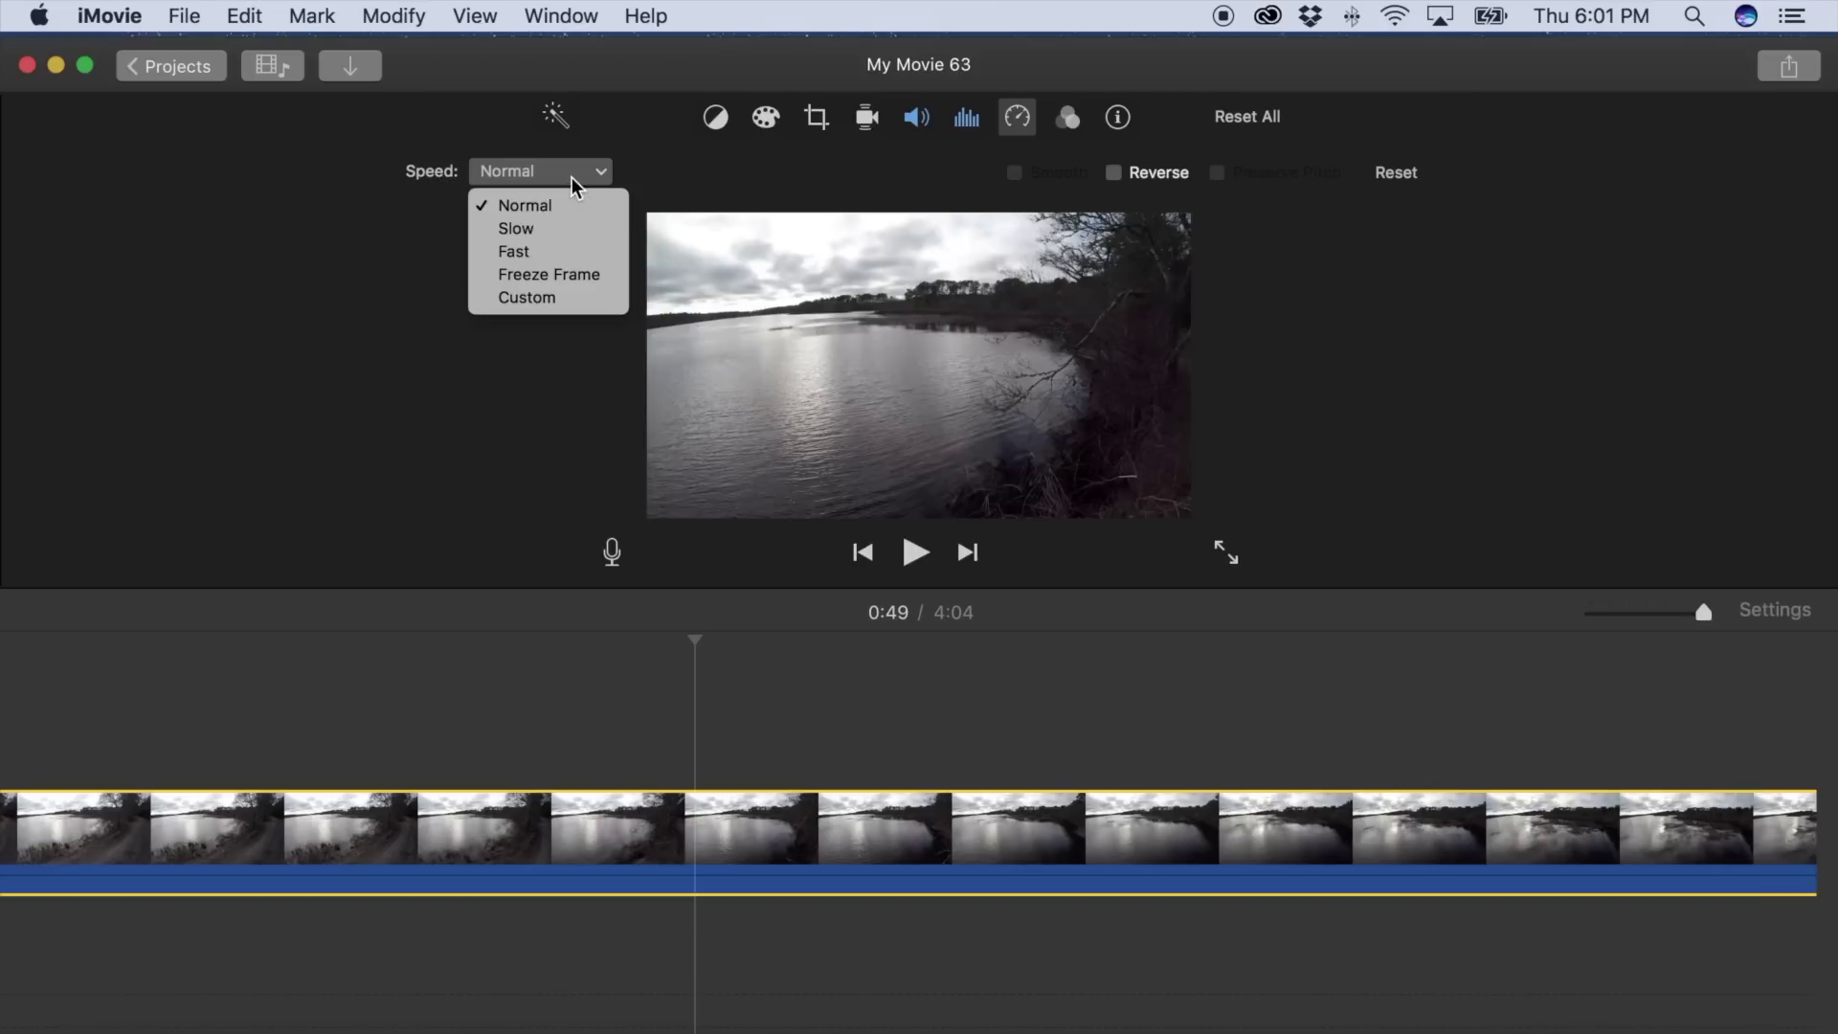
{"action": "left_click", "coordinate": [536, 230]}
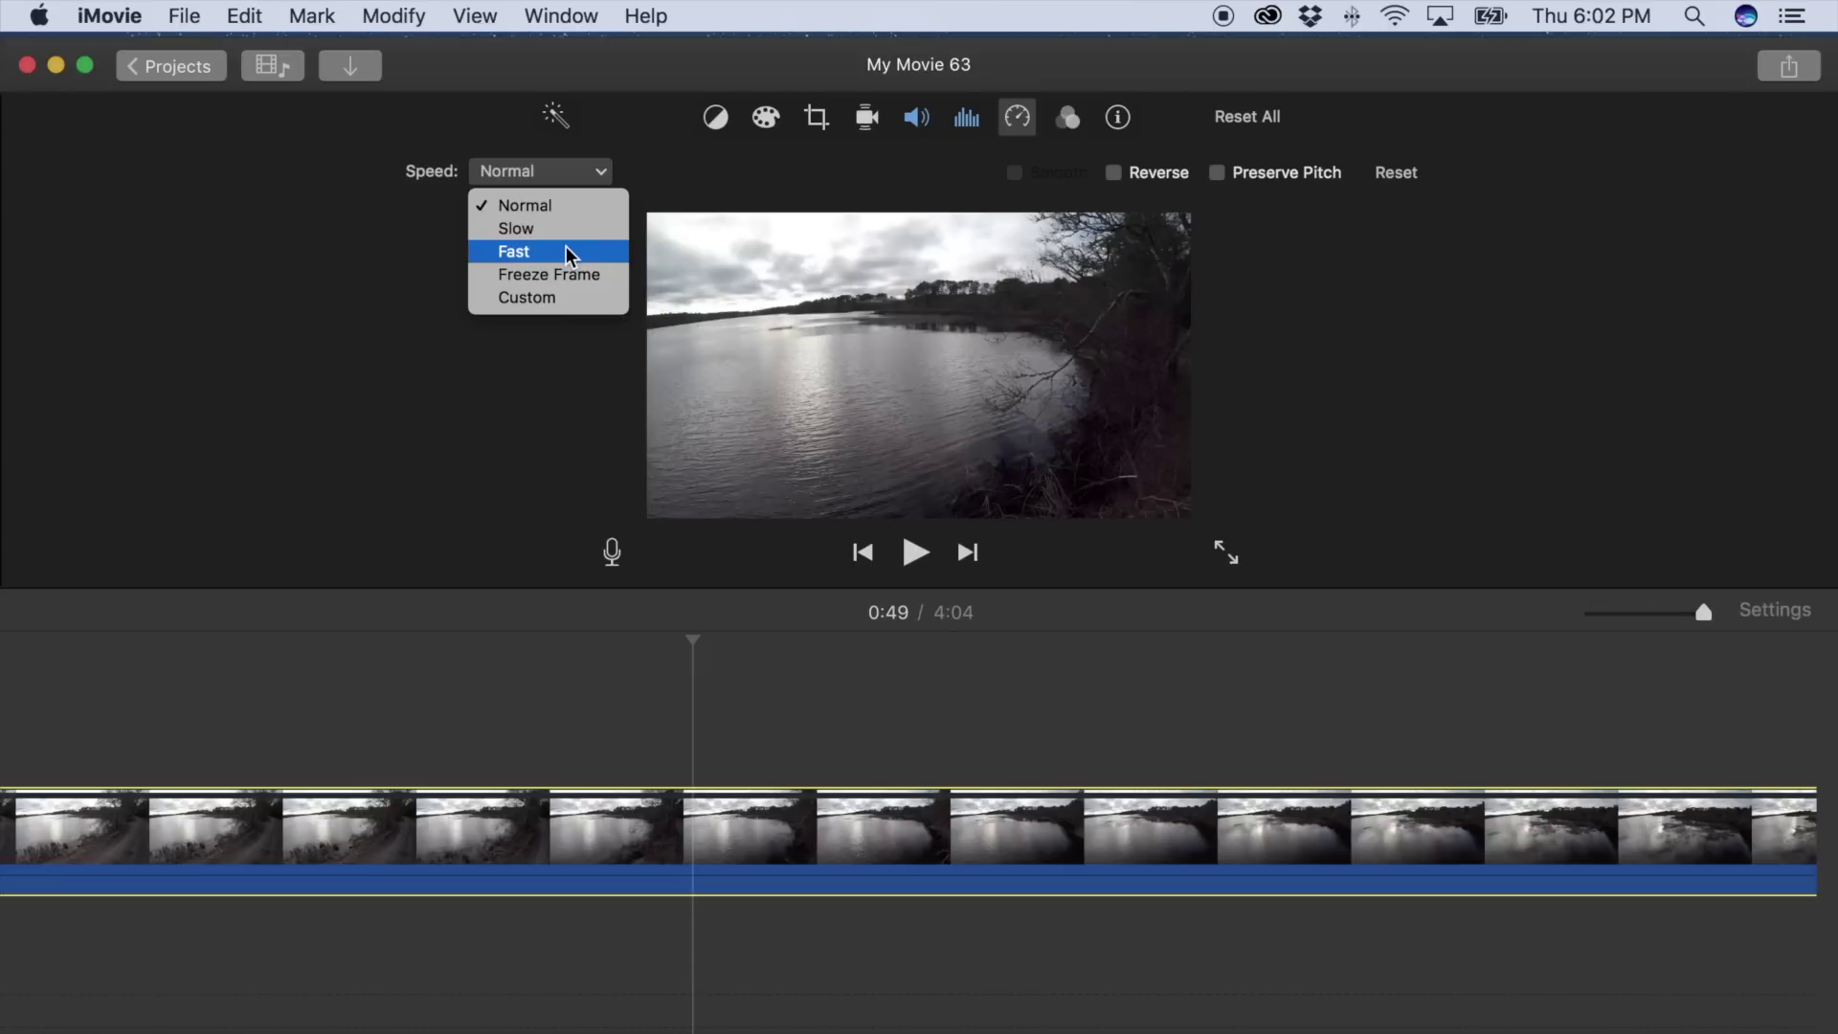
{"action": "left_click", "coordinate": [569, 252]}
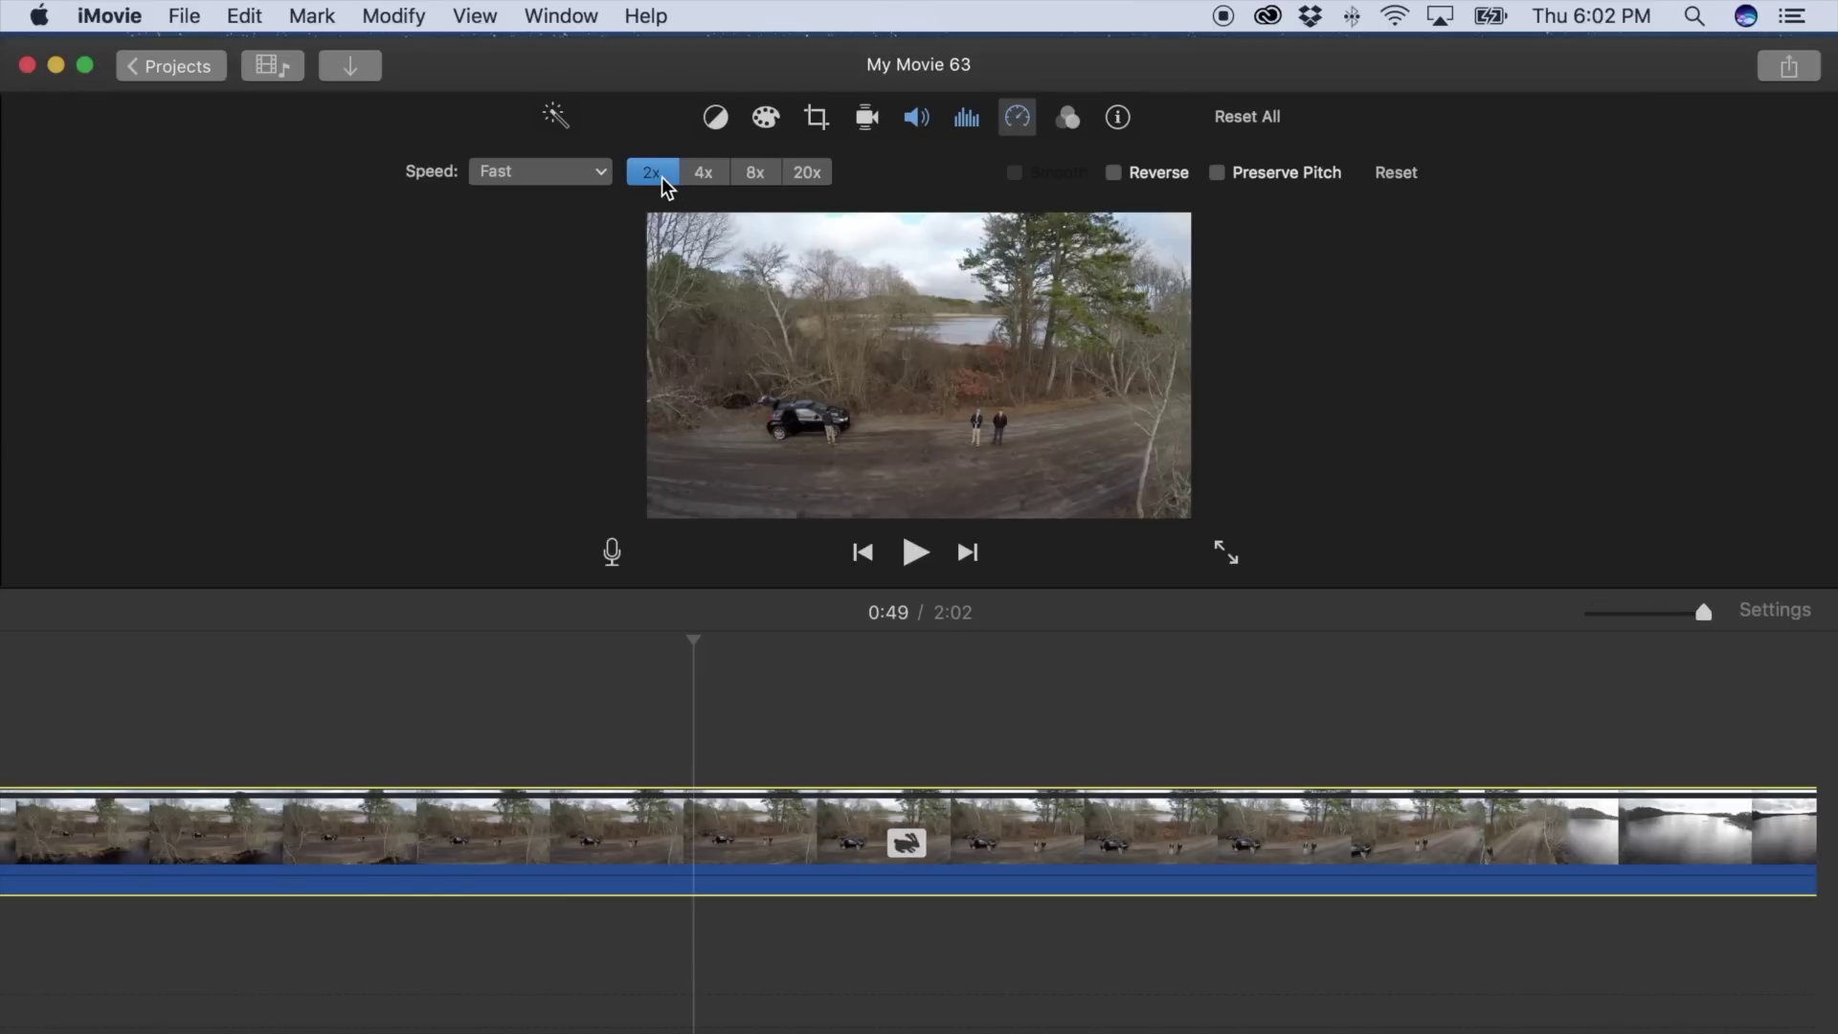
{"action": "left_click", "coordinate": [533, 172]}
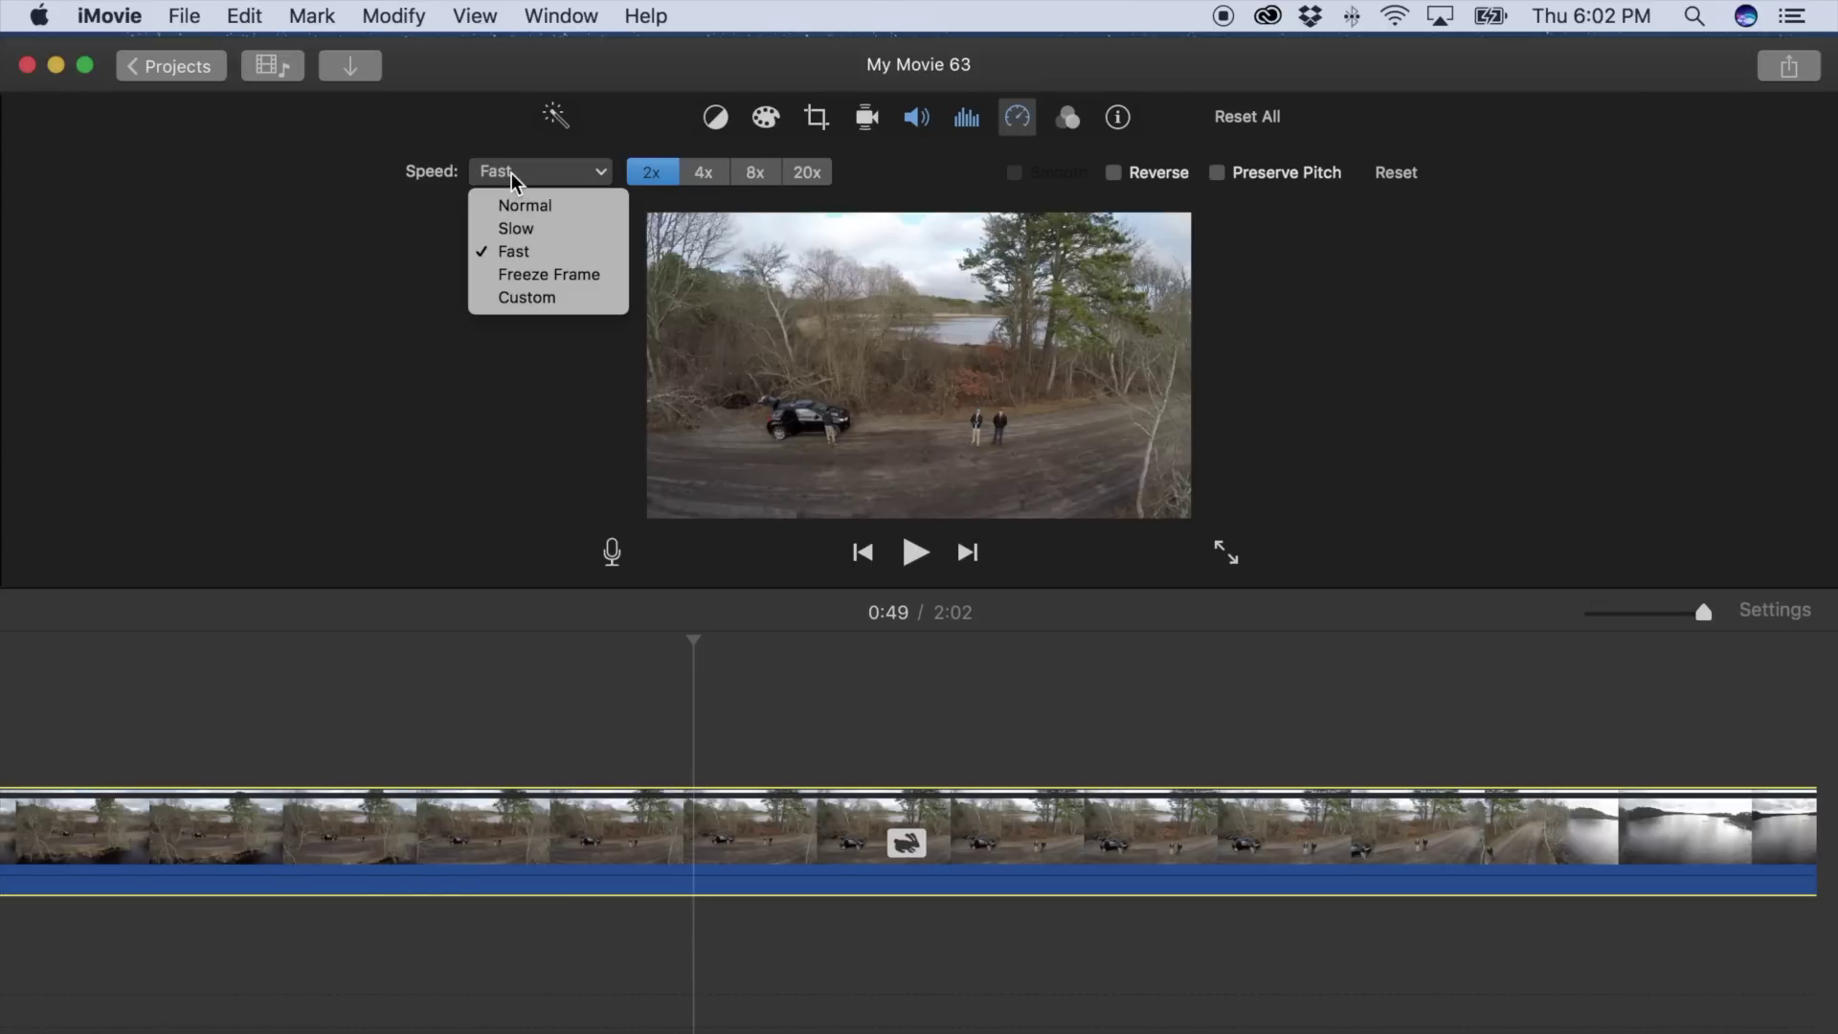
{"action": "left_click", "coordinate": [558, 276]}
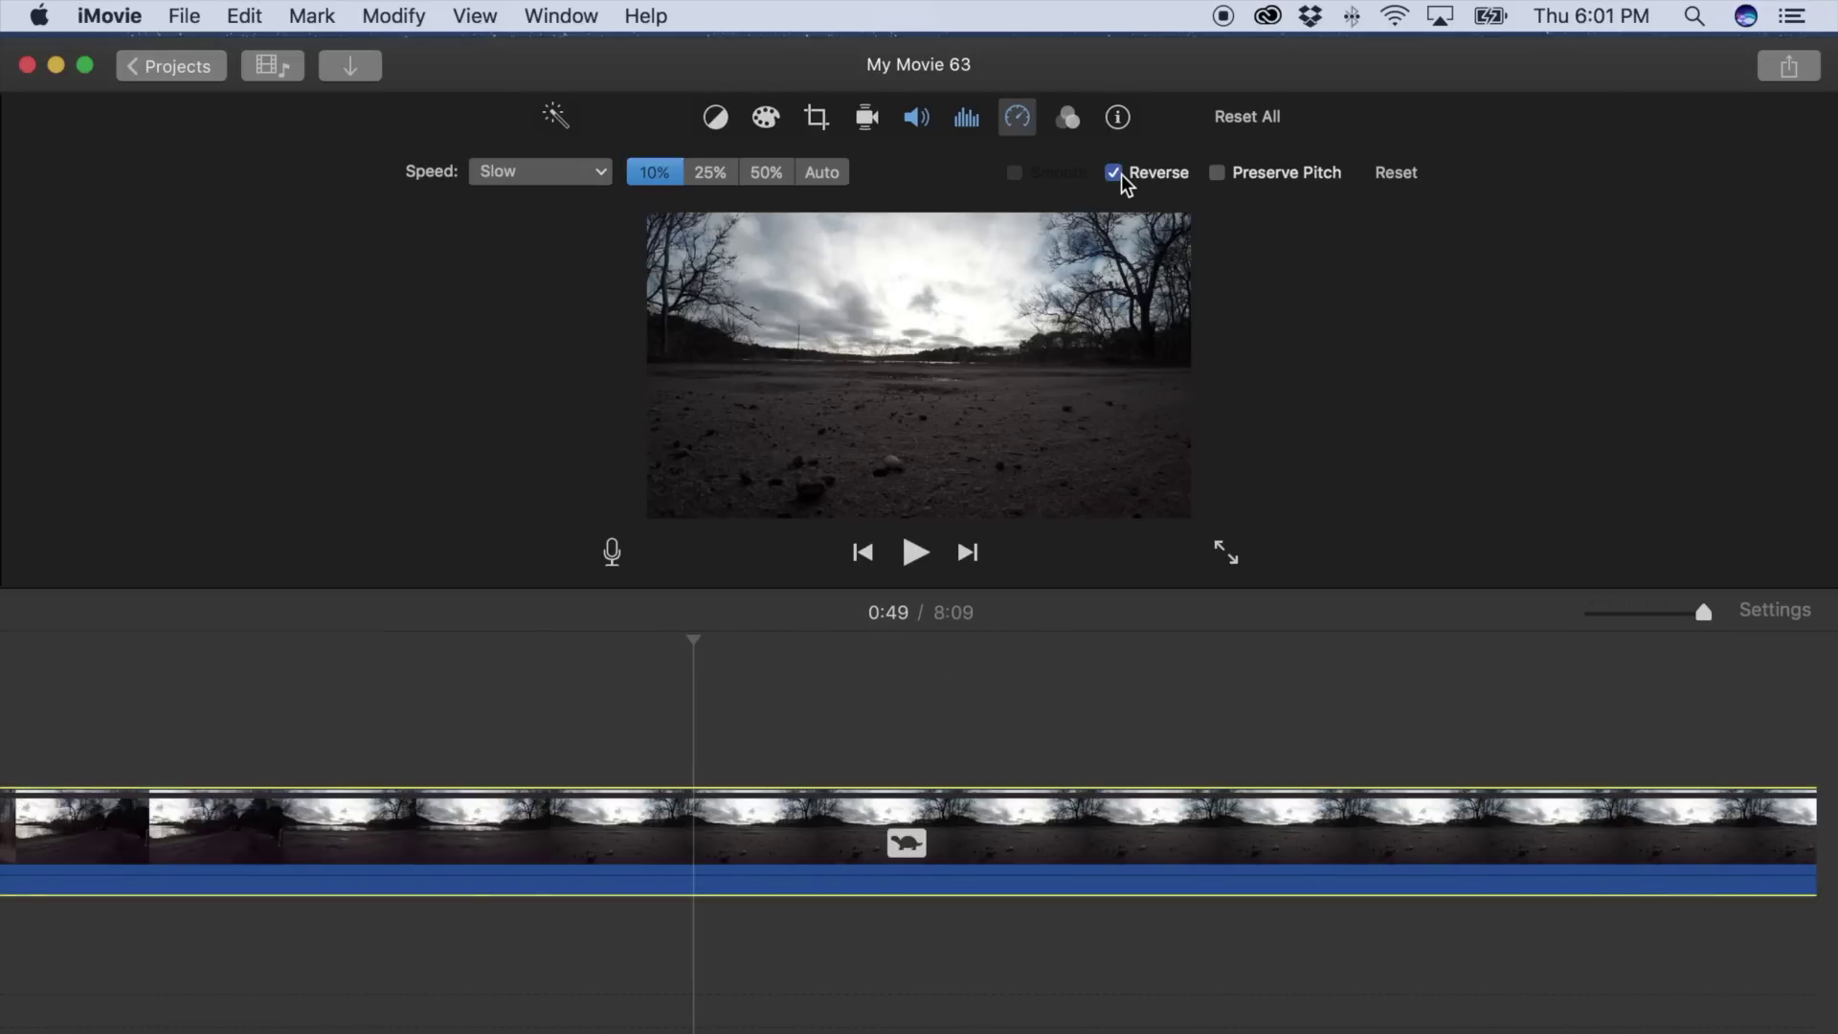
{"action": "left_click", "coordinate": [1116, 173]}
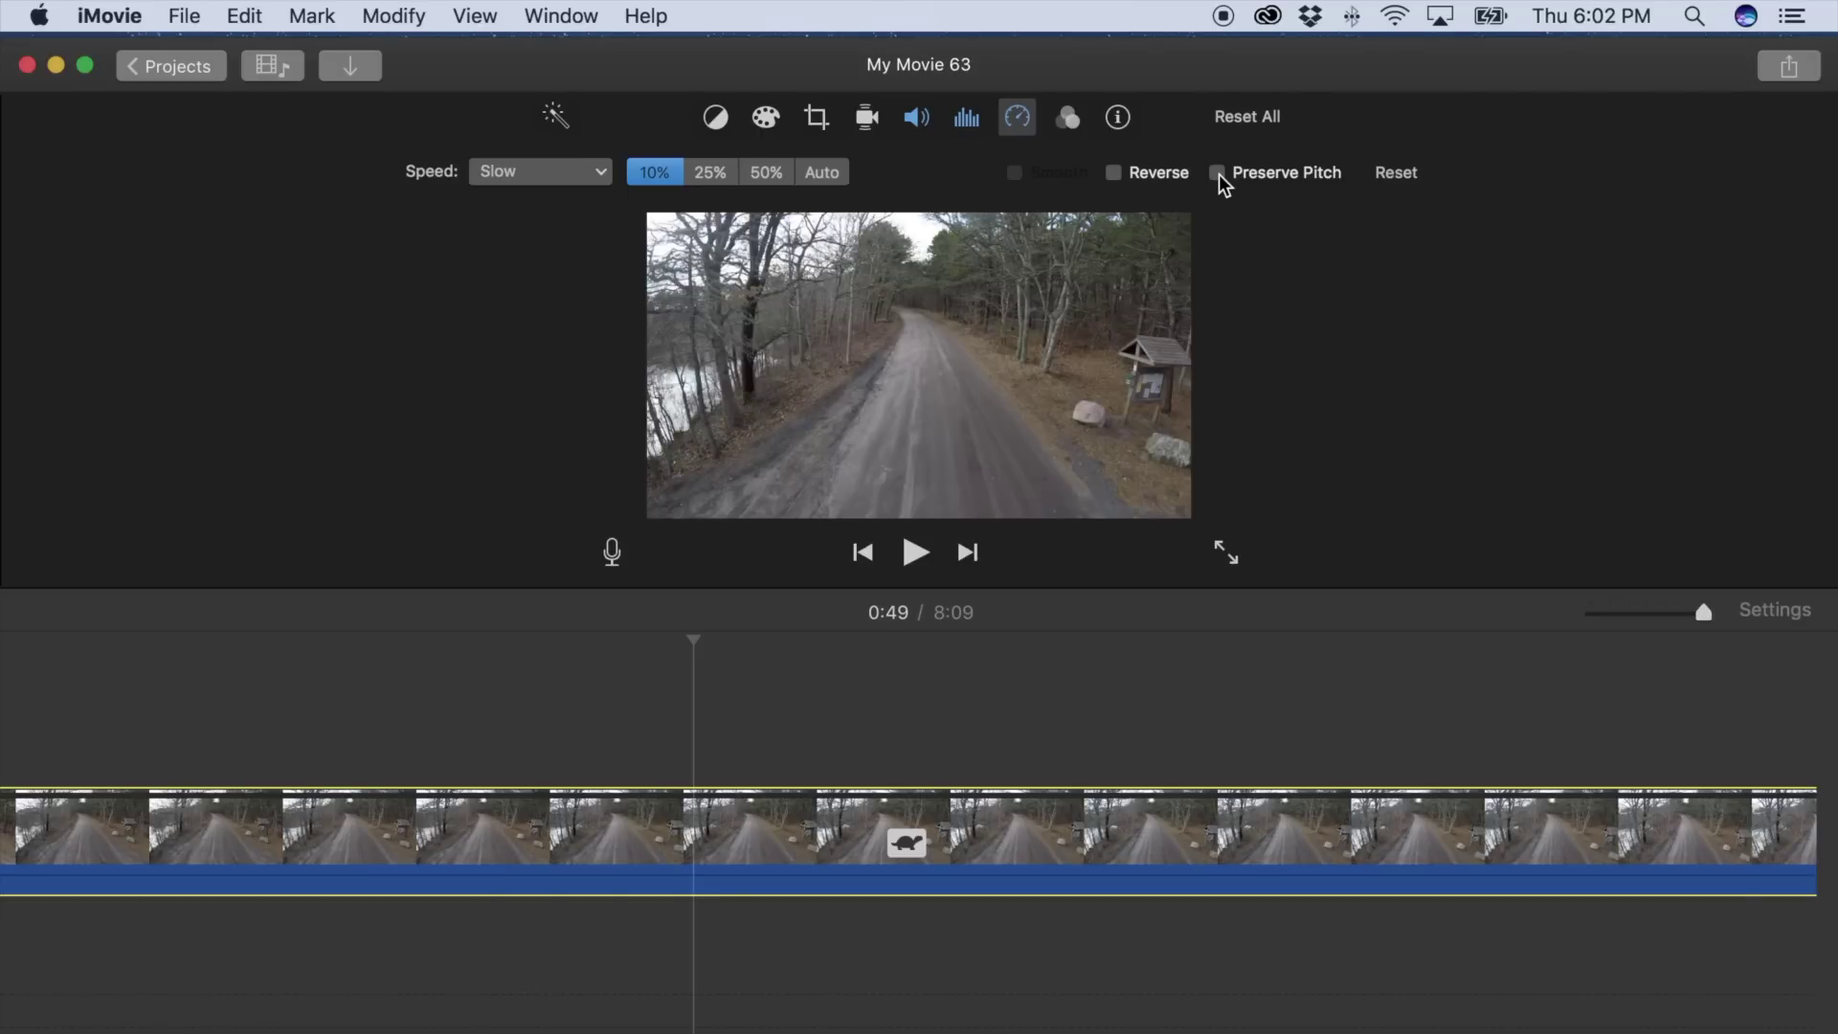
{"action": "left_click", "coordinate": [1217, 173]}
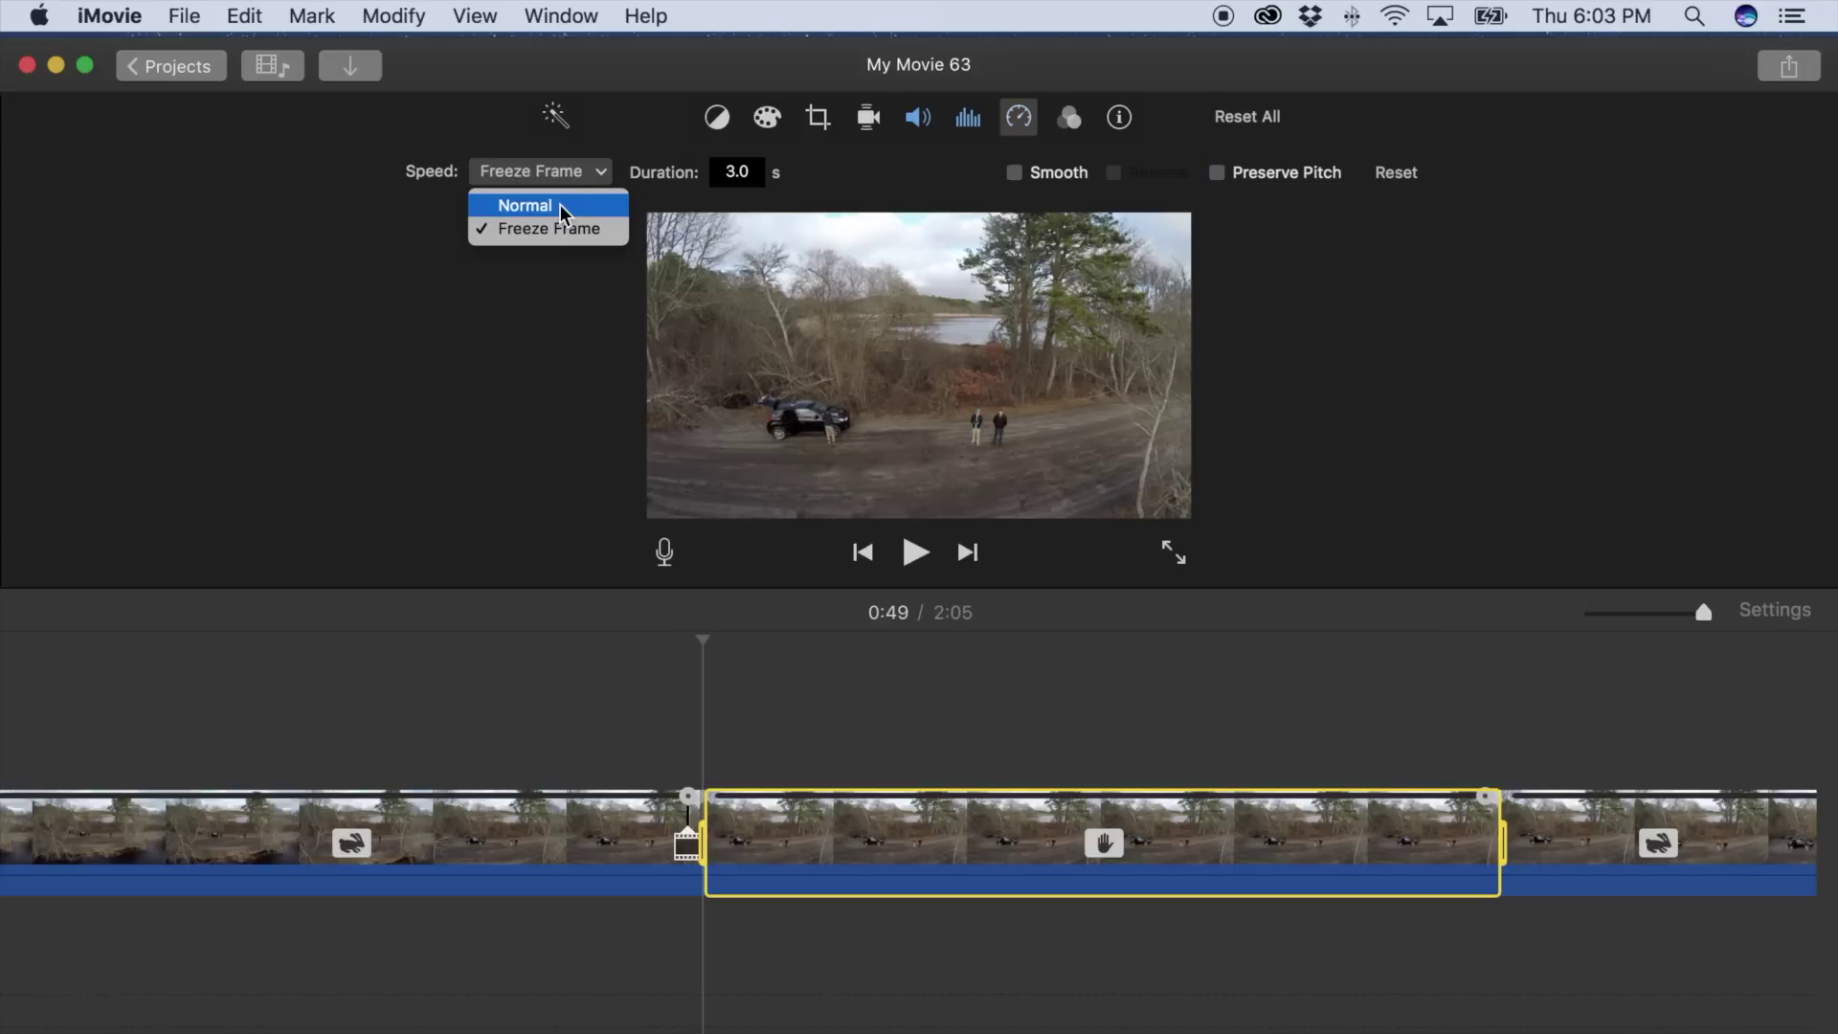
Step: Return the clip to Normal speed, then set a Custom speed of 100%
{"action": "left_click", "coordinate": [561, 203]}
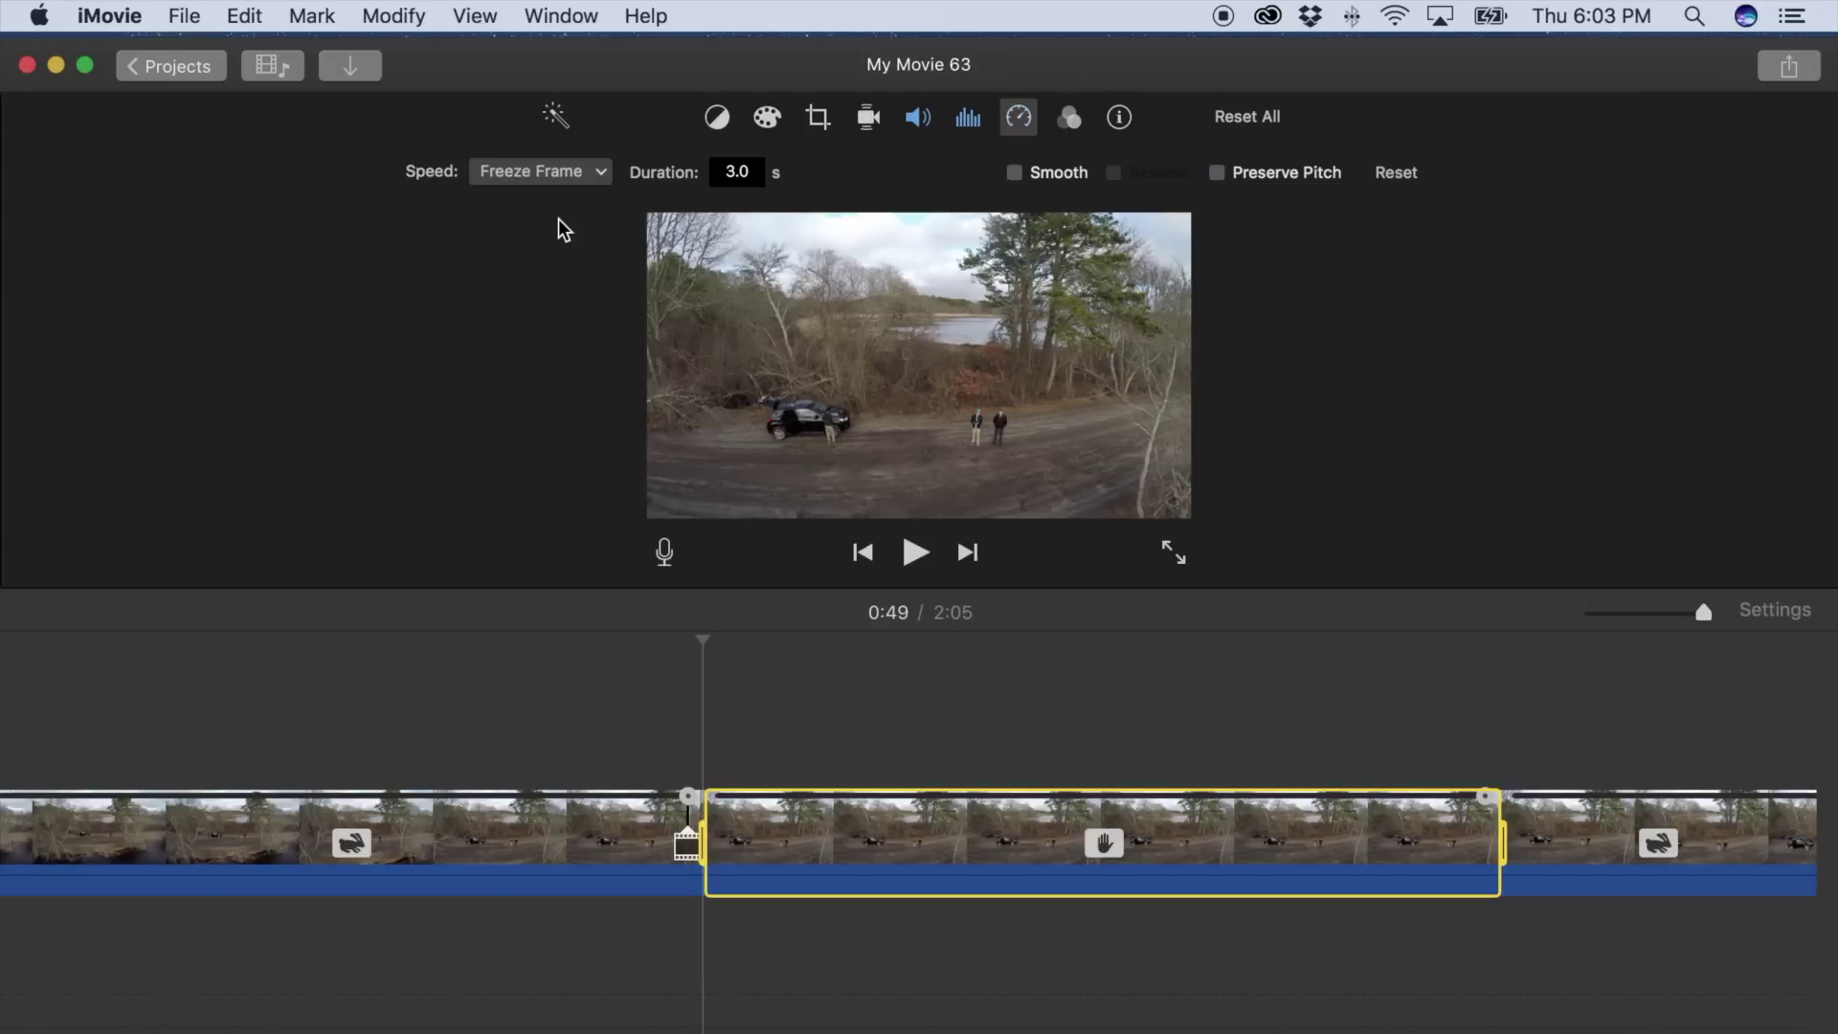
{"action": "left_click", "coordinate": [999, 126]}
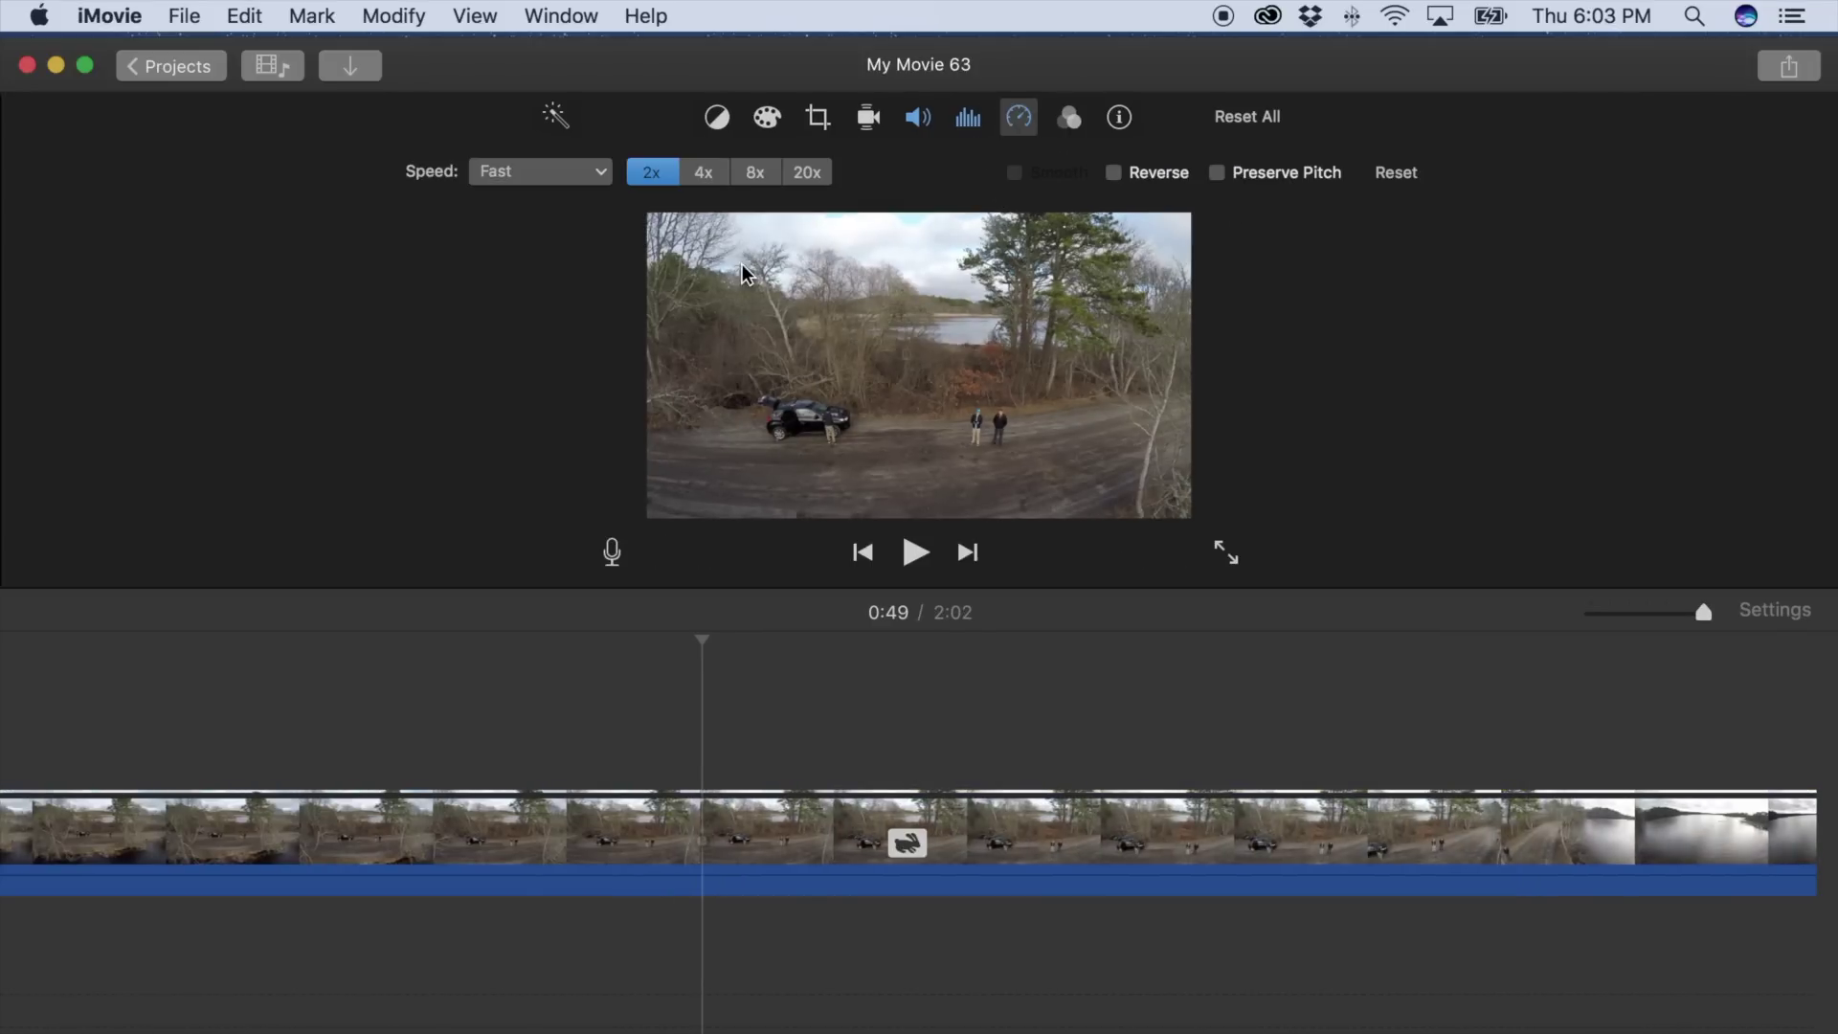
{"action": "left_click", "coordinate": [574, 172]}
{"action": "left_click", "coordinate": [555, 297]}
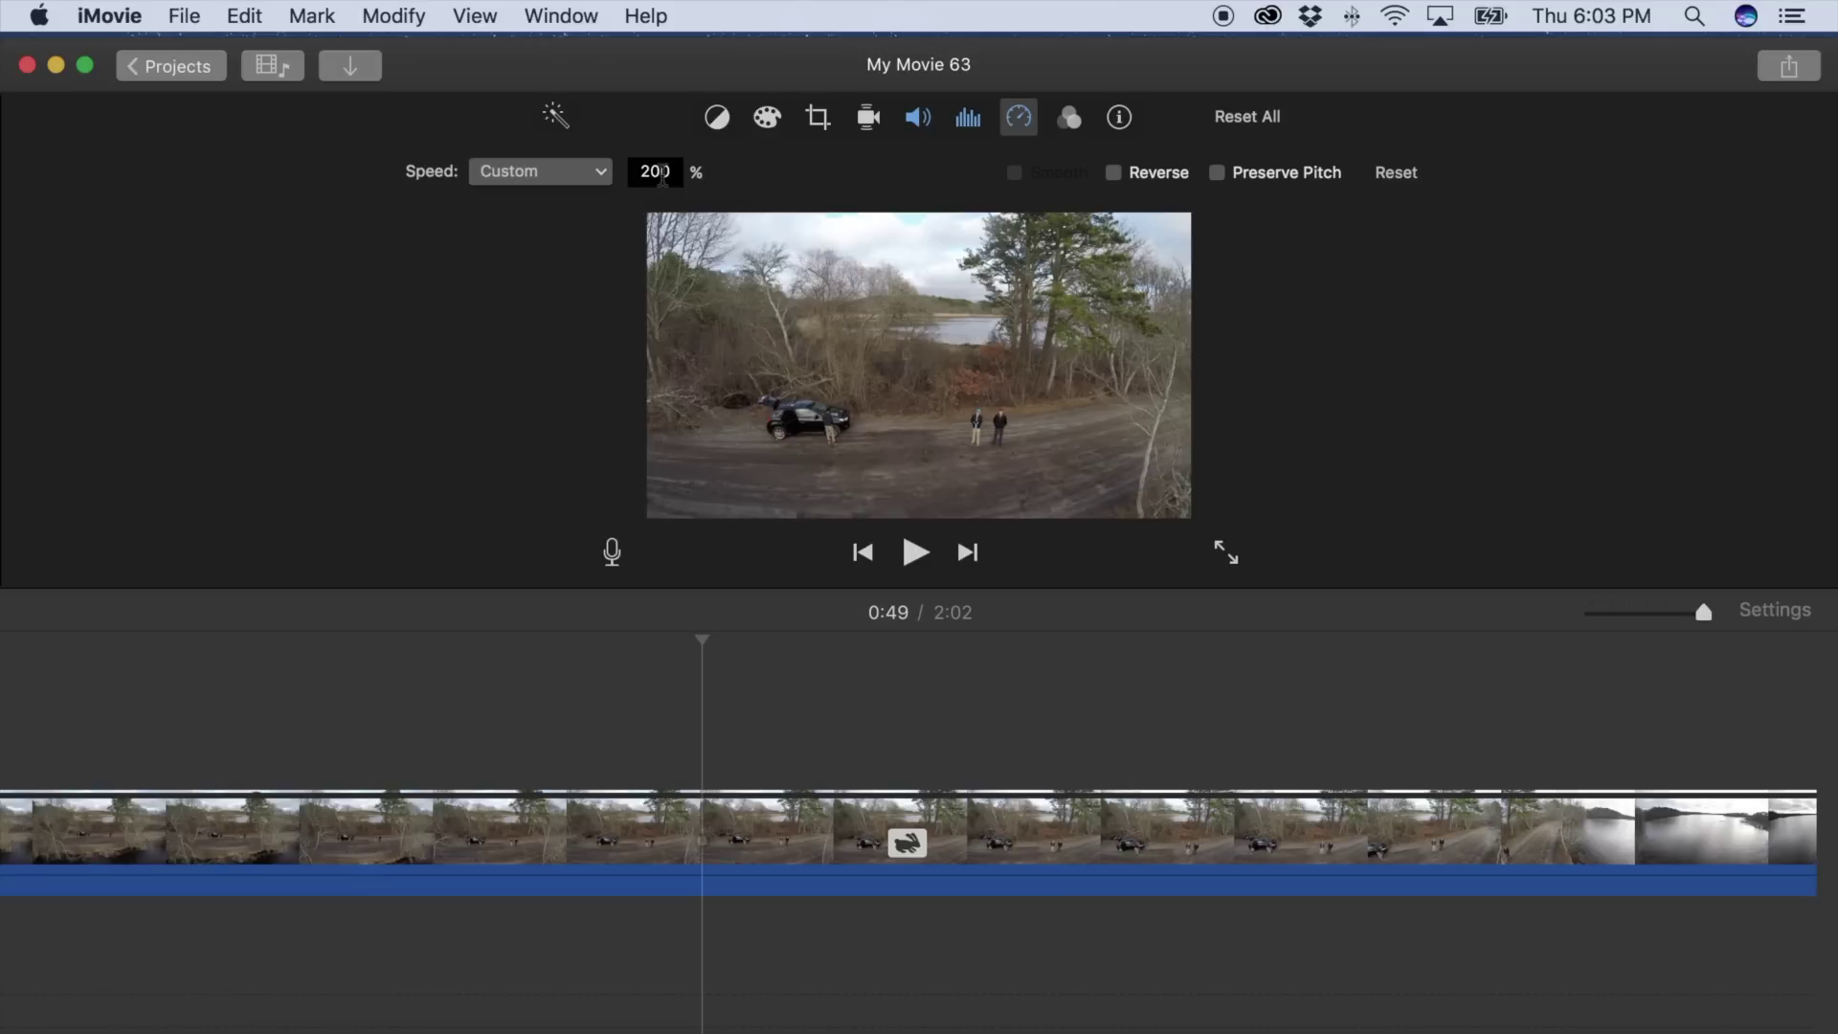
{"action": "left_click_drag", "start_coordinate": [667, 171], "coordinate": [627, 179]}
{"action": "type", "text": "100"}
{"action": "key", "text": "Return"}
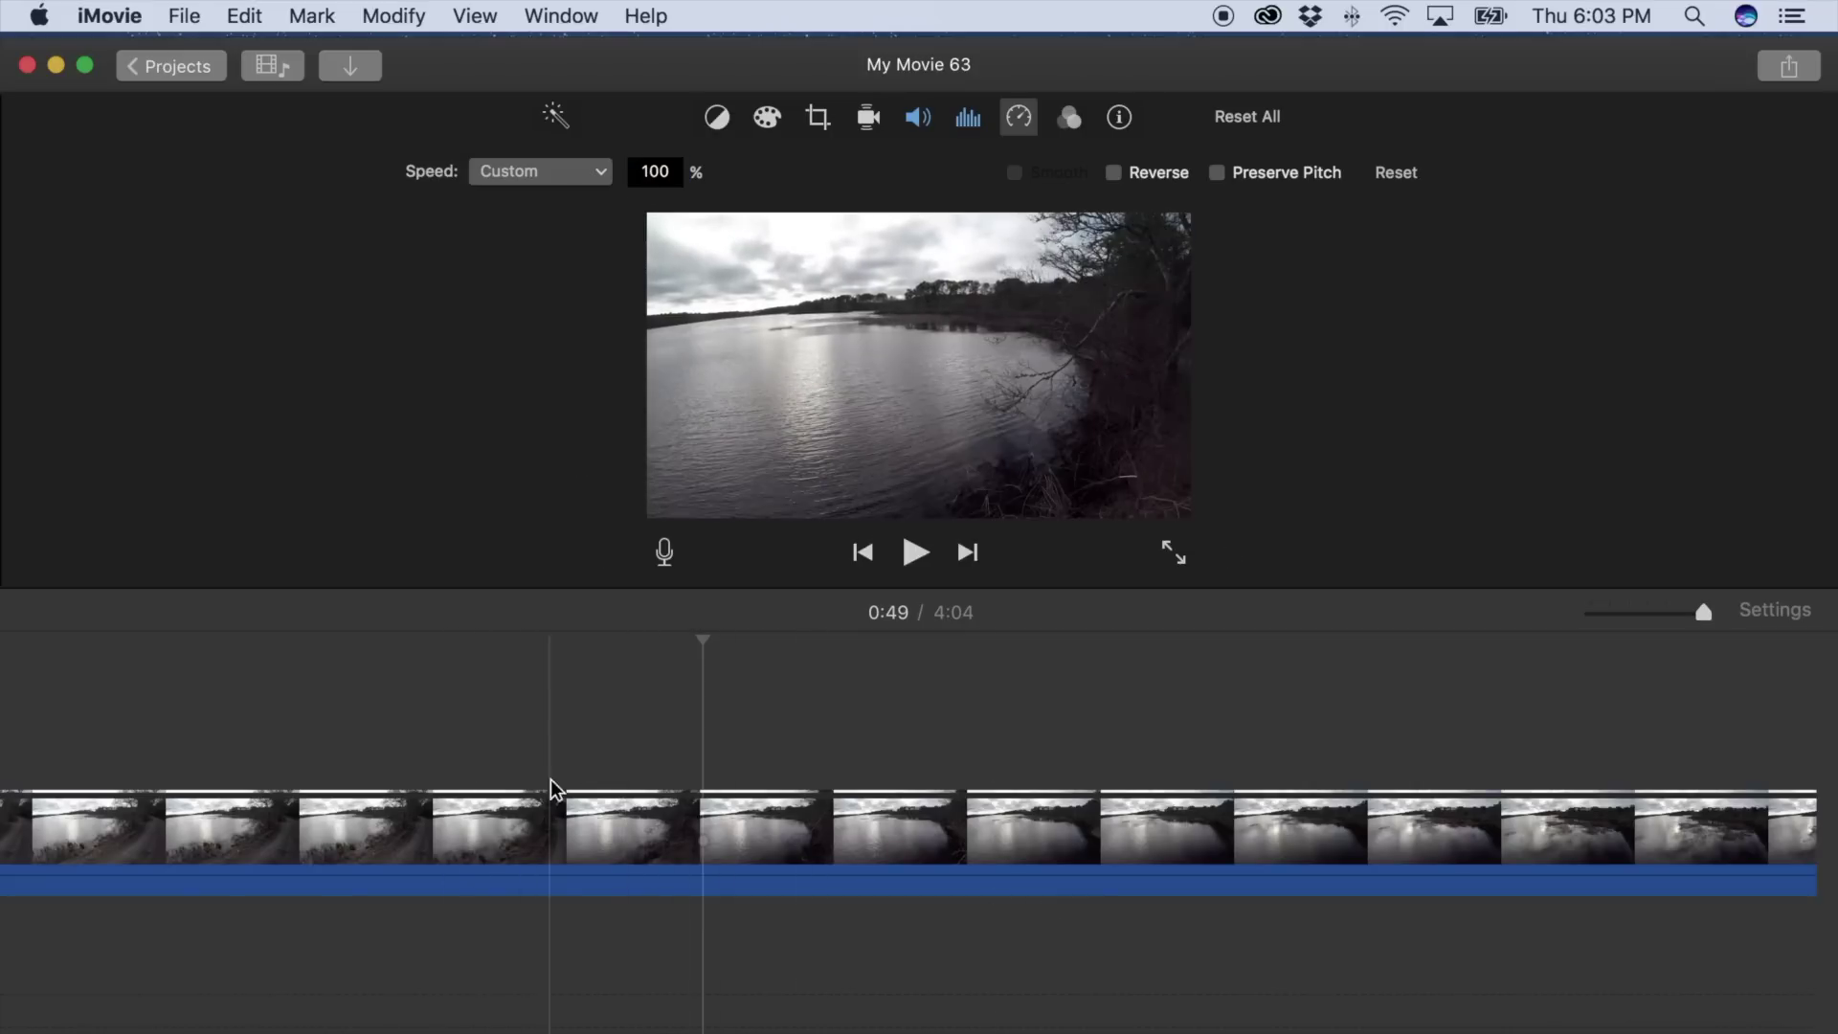
Step: Change the custom speed to 50%, then back to 100% for normal playback
{"action": "left_click", "coordinate": [642, 172]}
{"action": "key", "text": "BackSpace"}
{"action": "type", "text": "50"}
{"action": "key", "text": "Return"}
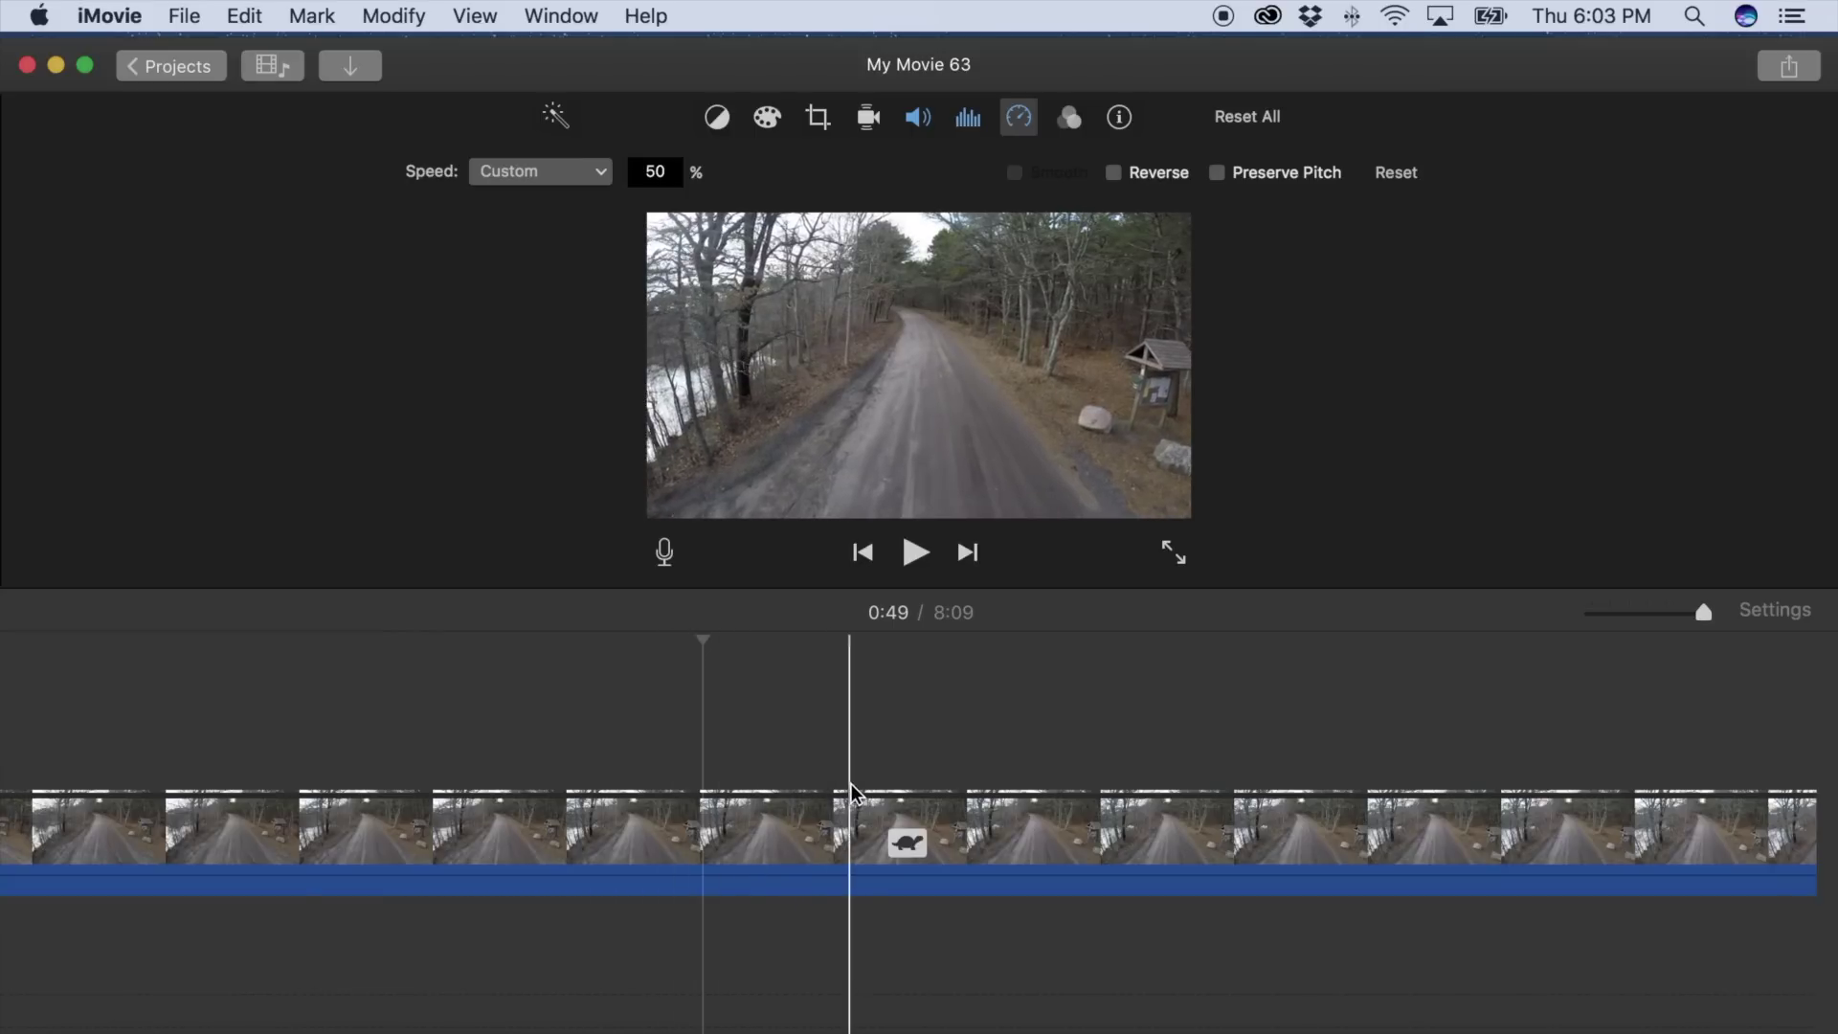
{"action": "double_click", "coordinate": [657, 170]}
{"action": "type", "text": "100"}
{"action": "key", "text": "Return"}
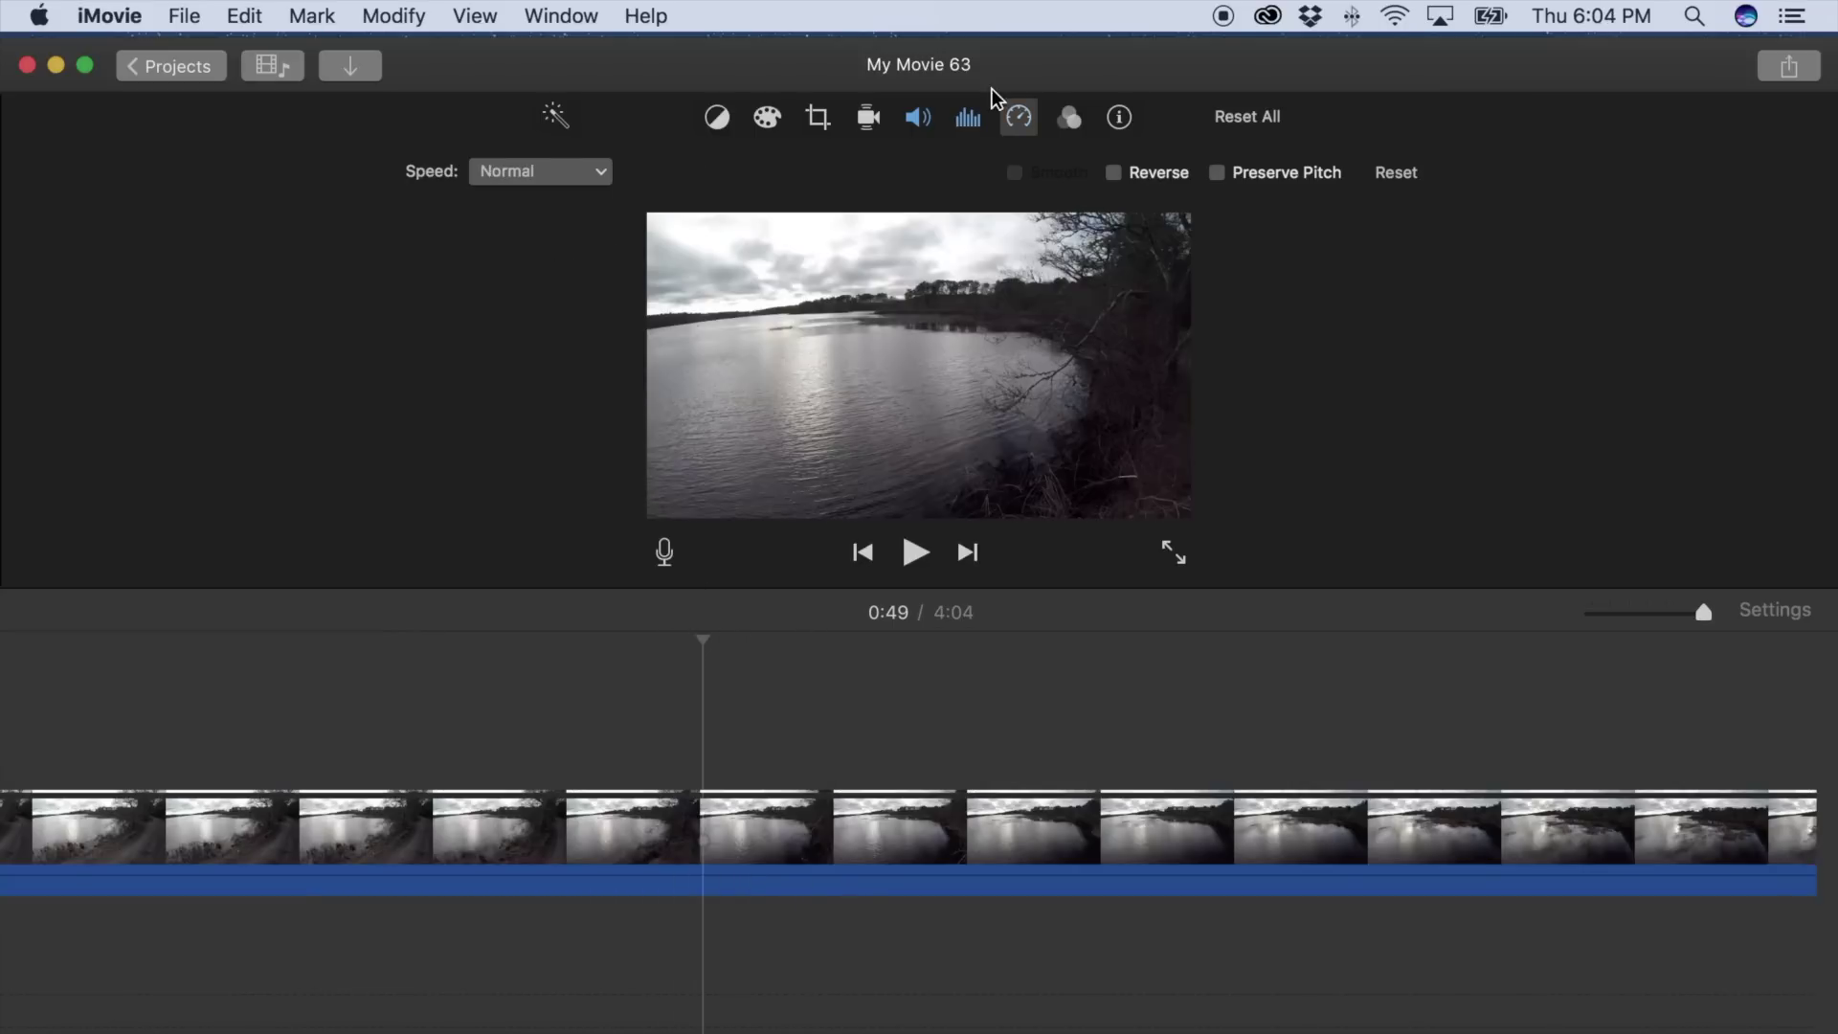
{"action": "left_click", "coordinate": [1069, 117]}
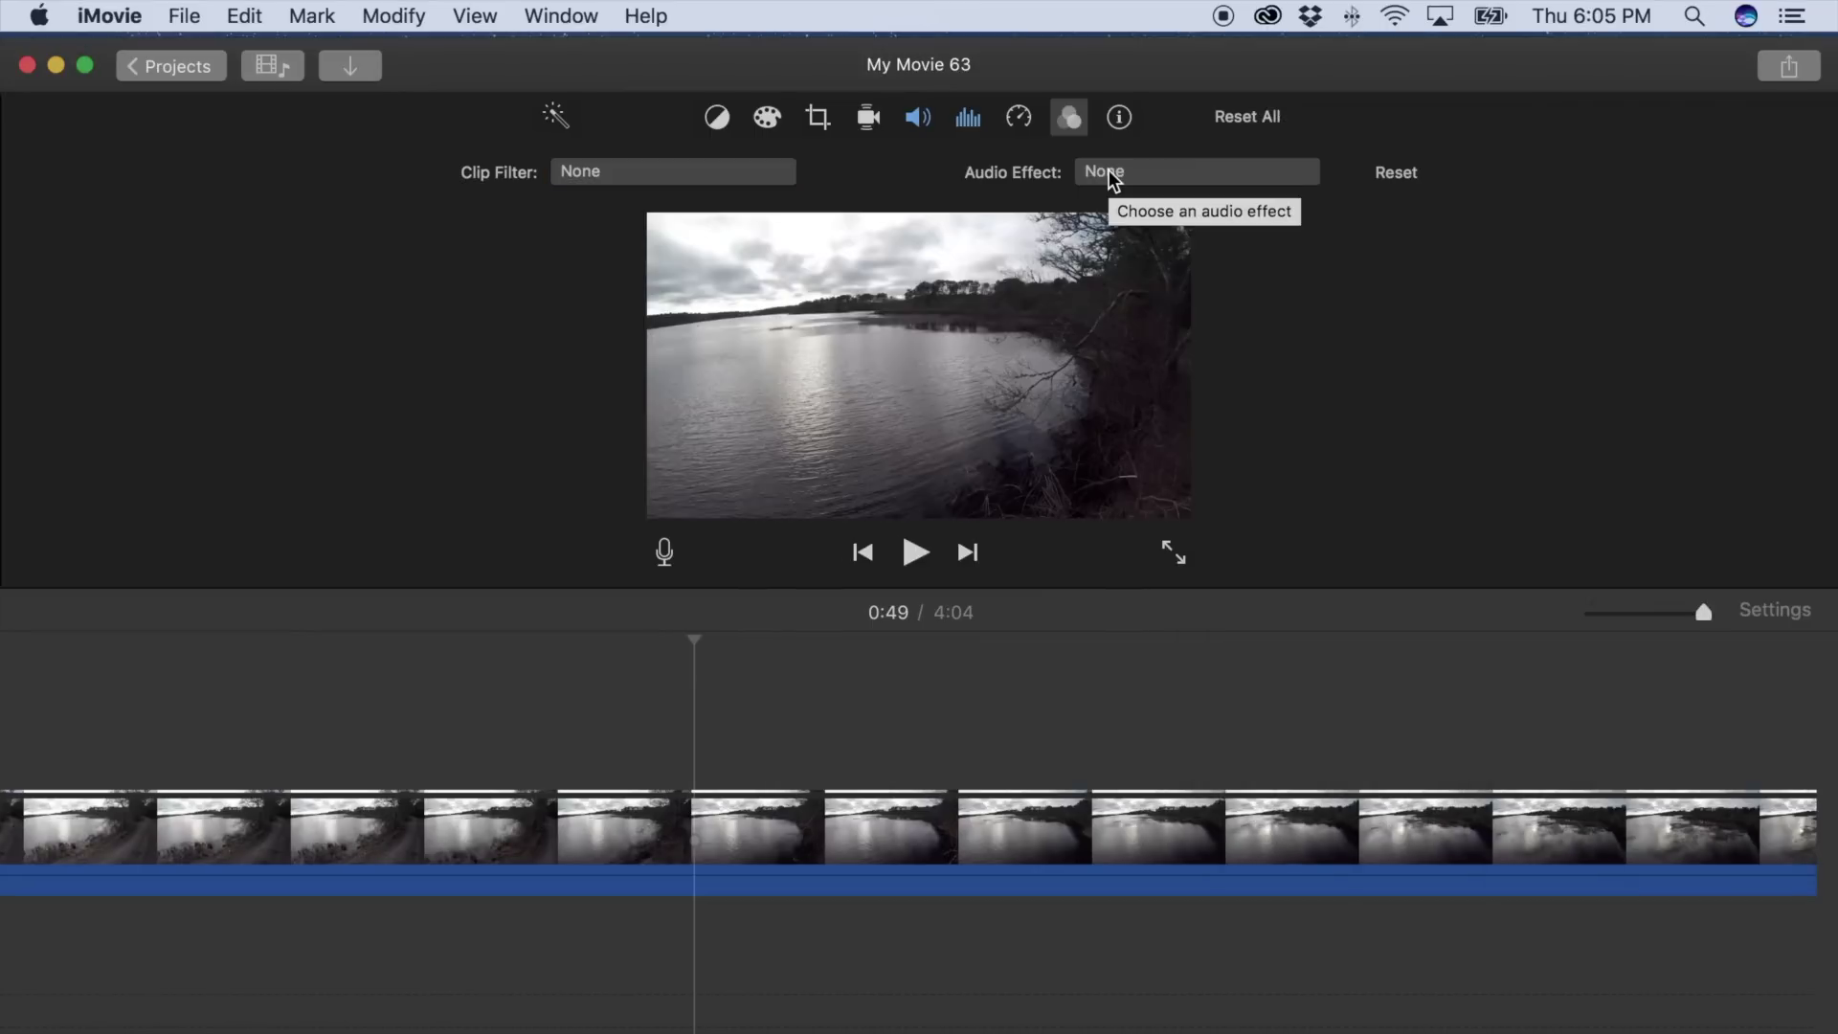
Step: Open the Choose Audio Effect list for the lakeside clip
{"action": "left_click", "coordinate": [1113, 181]}
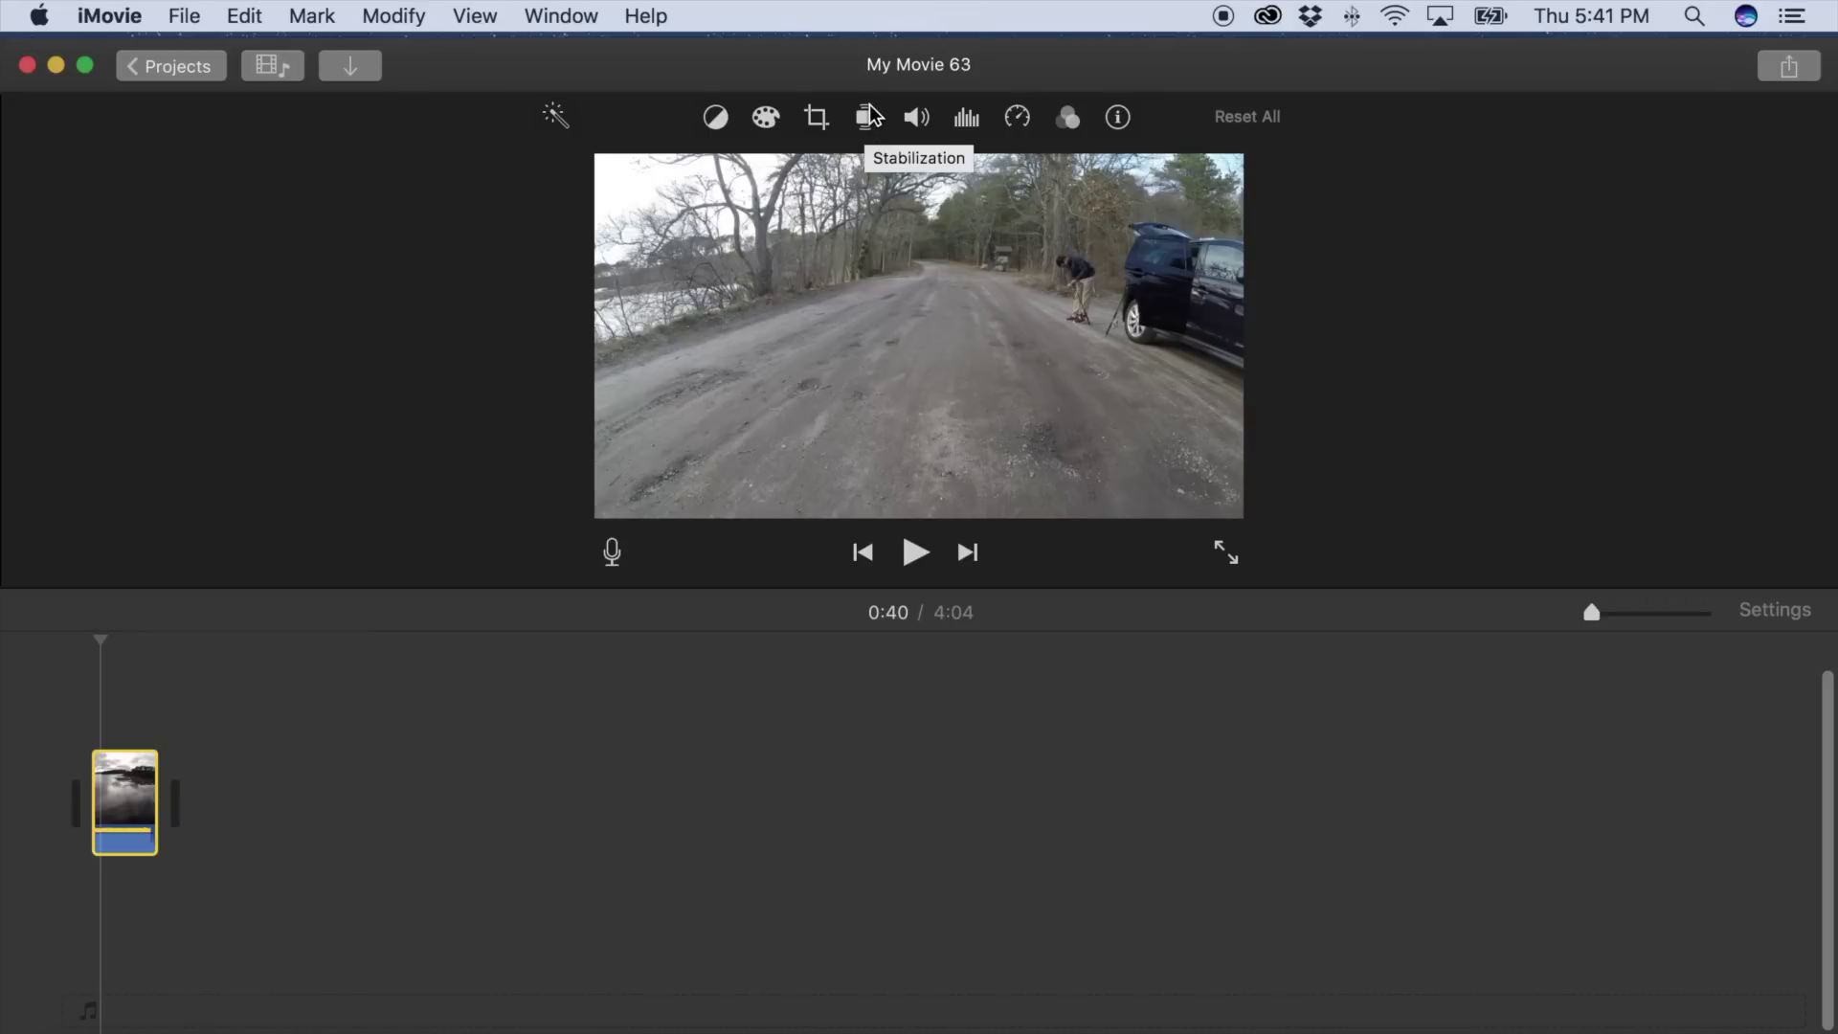
Step: Turn off lowering other clips' volume, adjust cutaway opacity, and drag the divider up to enlarge the timeline
{"action": "left_click", "coordinate": [868, 117]}
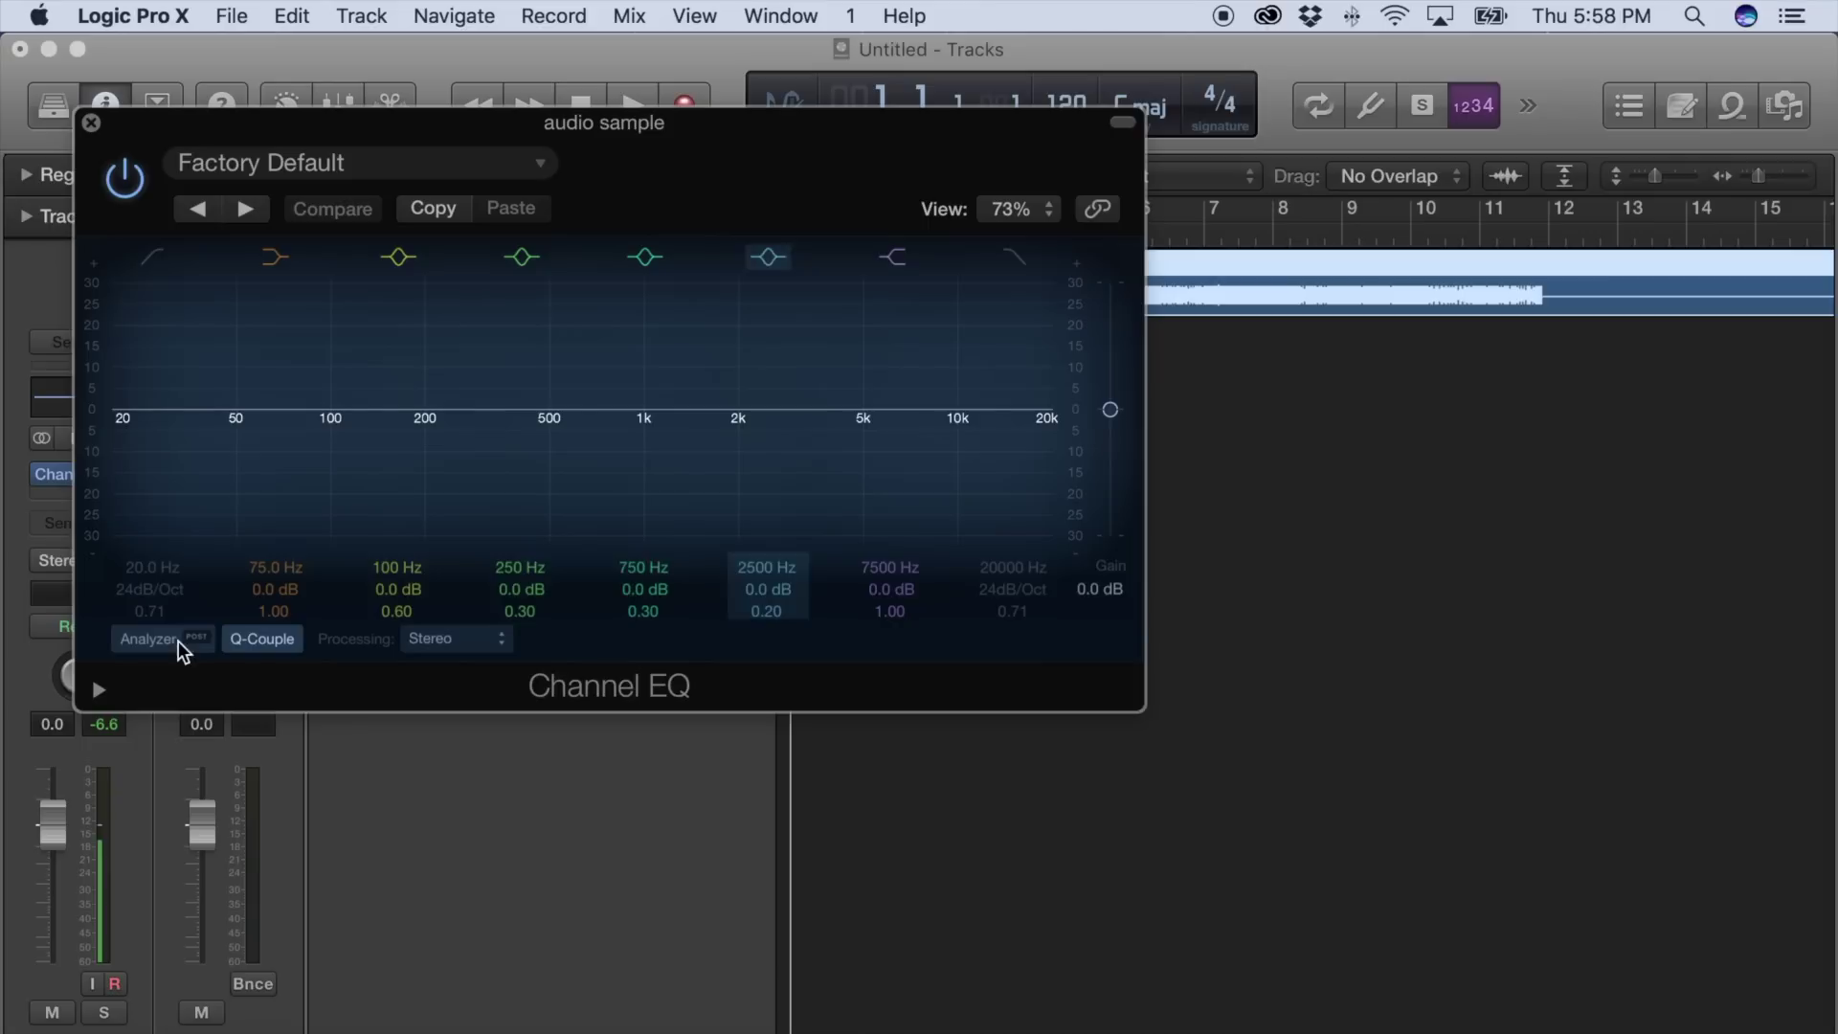
{"action": "left_click", "coordinate": [168, 642]}
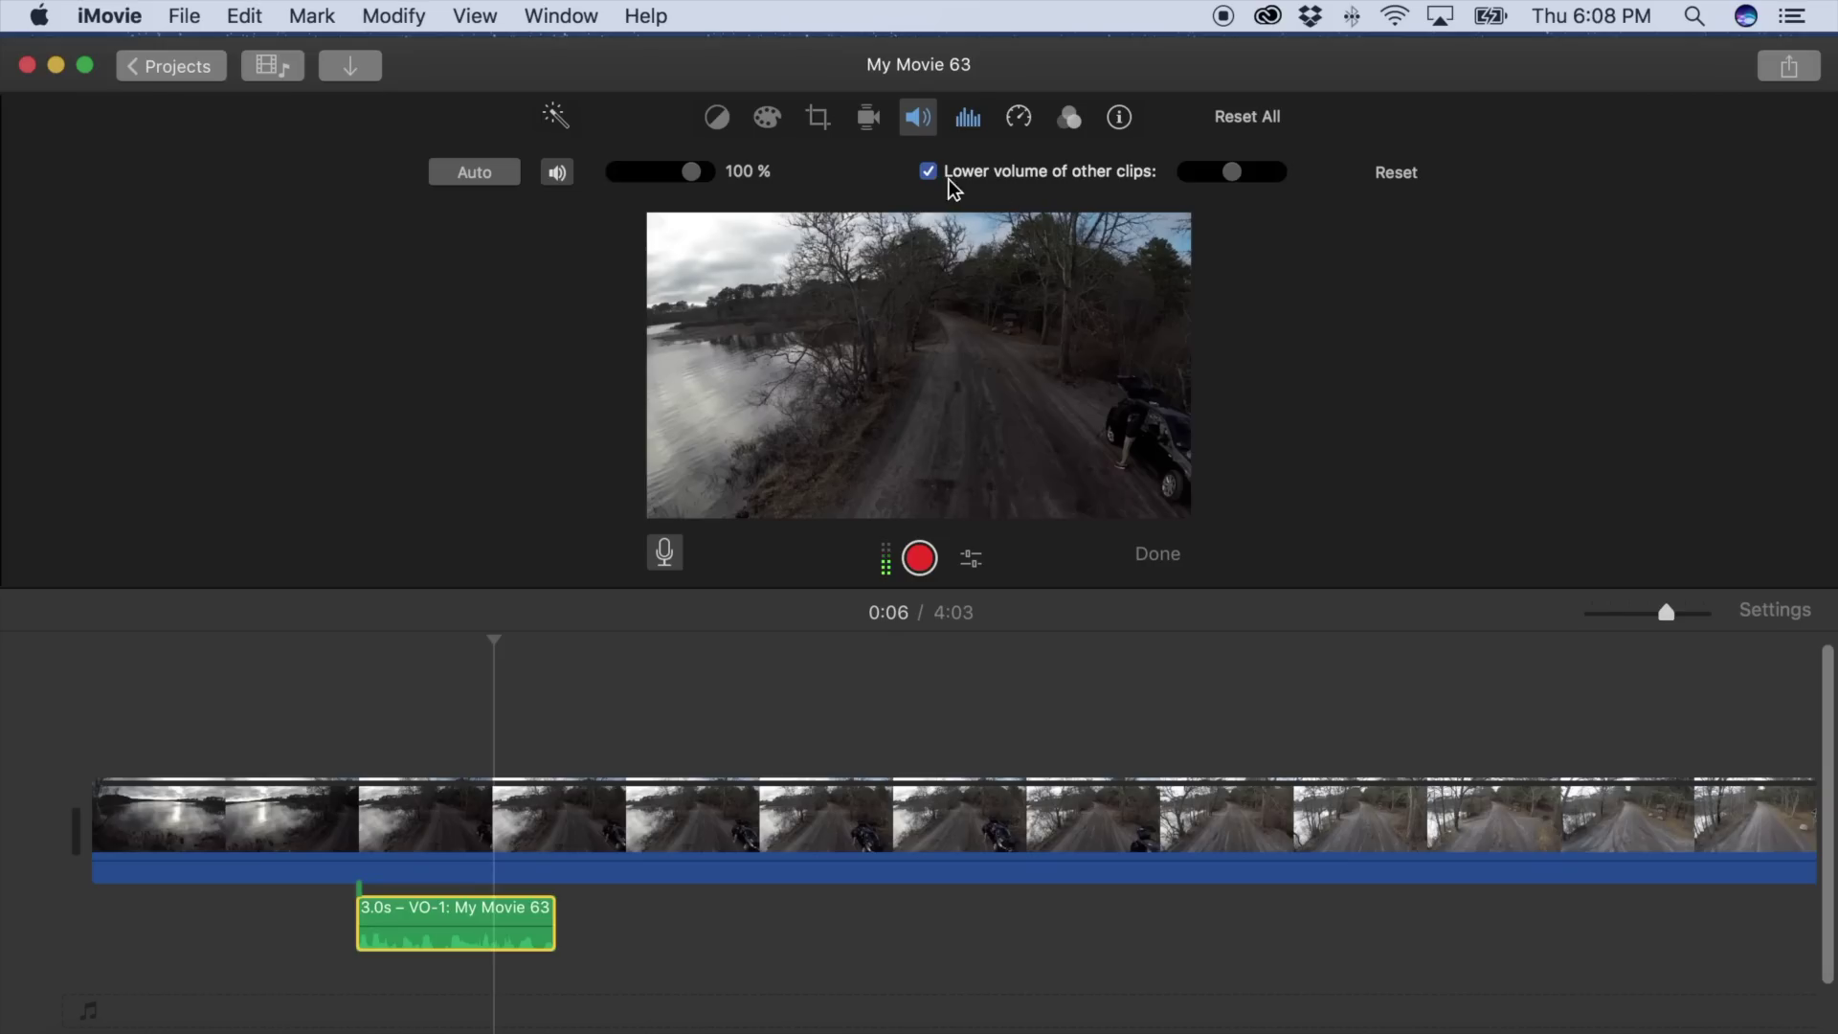
{"action": "left_click", "coordinate": [925, 171]}
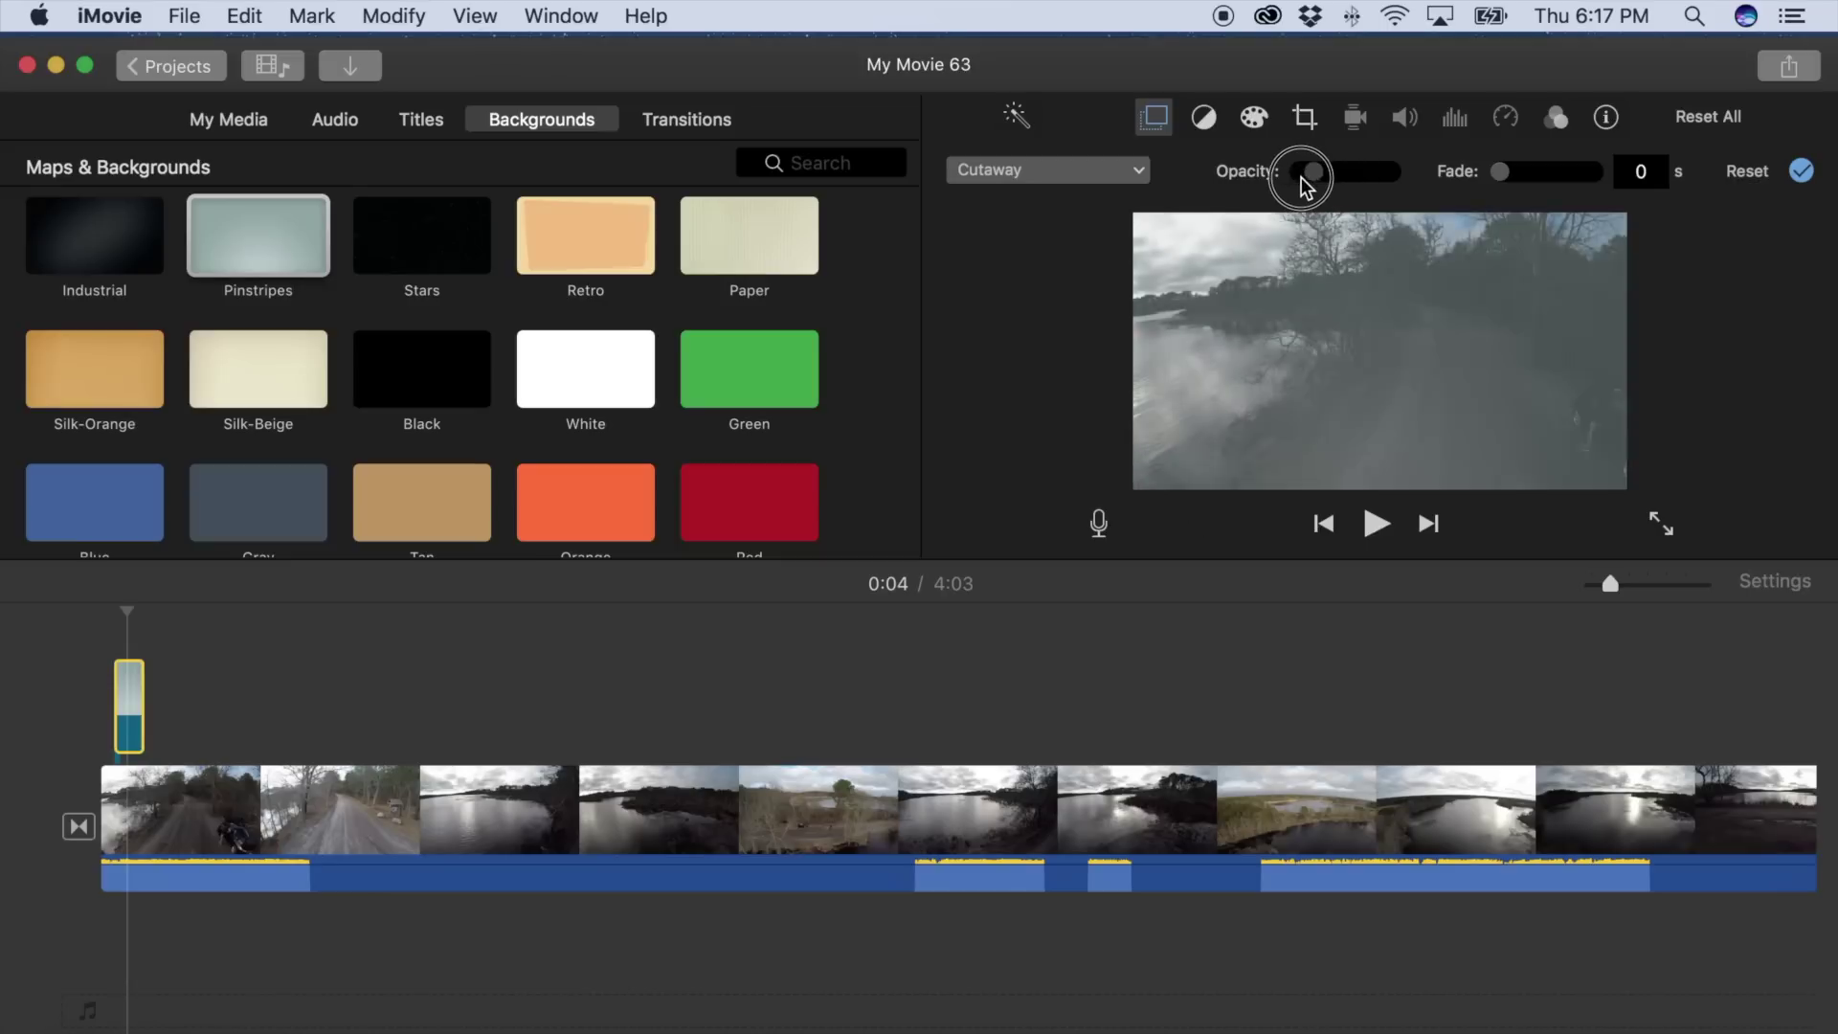
{"action": "left_click_drag", "start_coordinate": [1305, 181], "coordinate": [1321, 174]}
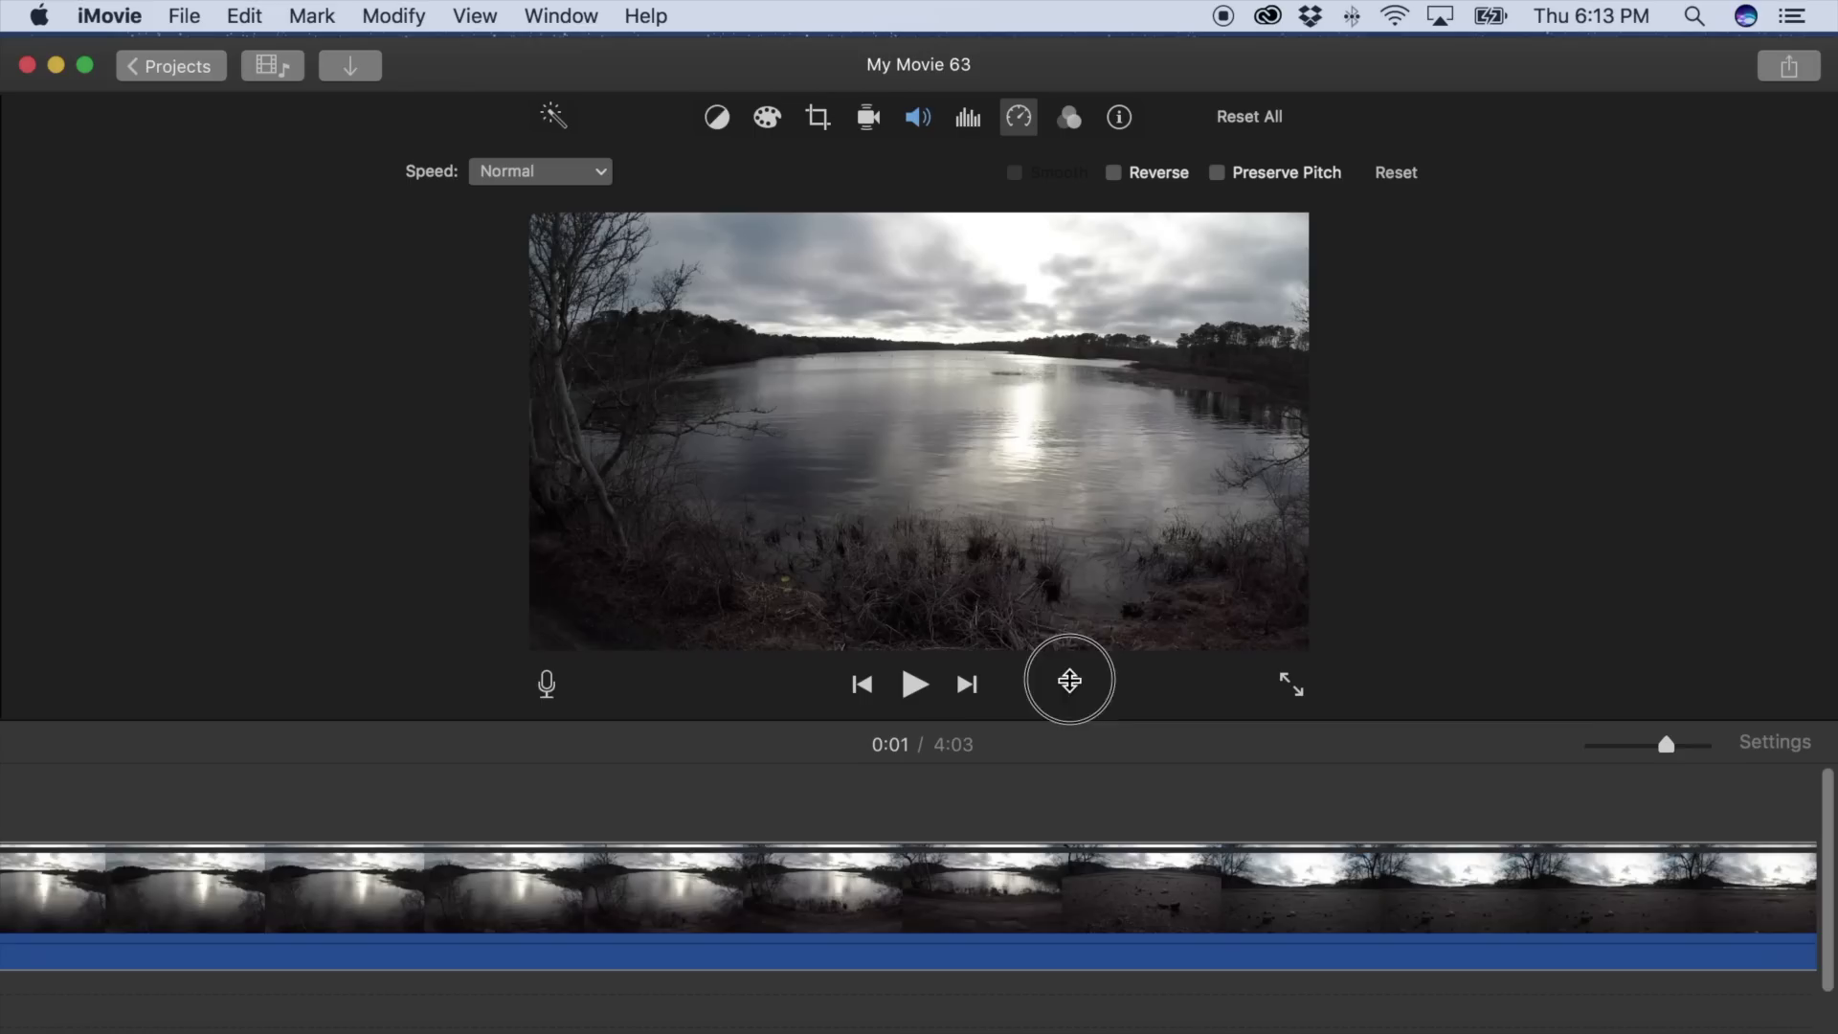
{"action": "left_click_drag", "start_coordinate": [1066, 677], "coordinate": [1075, 492]}
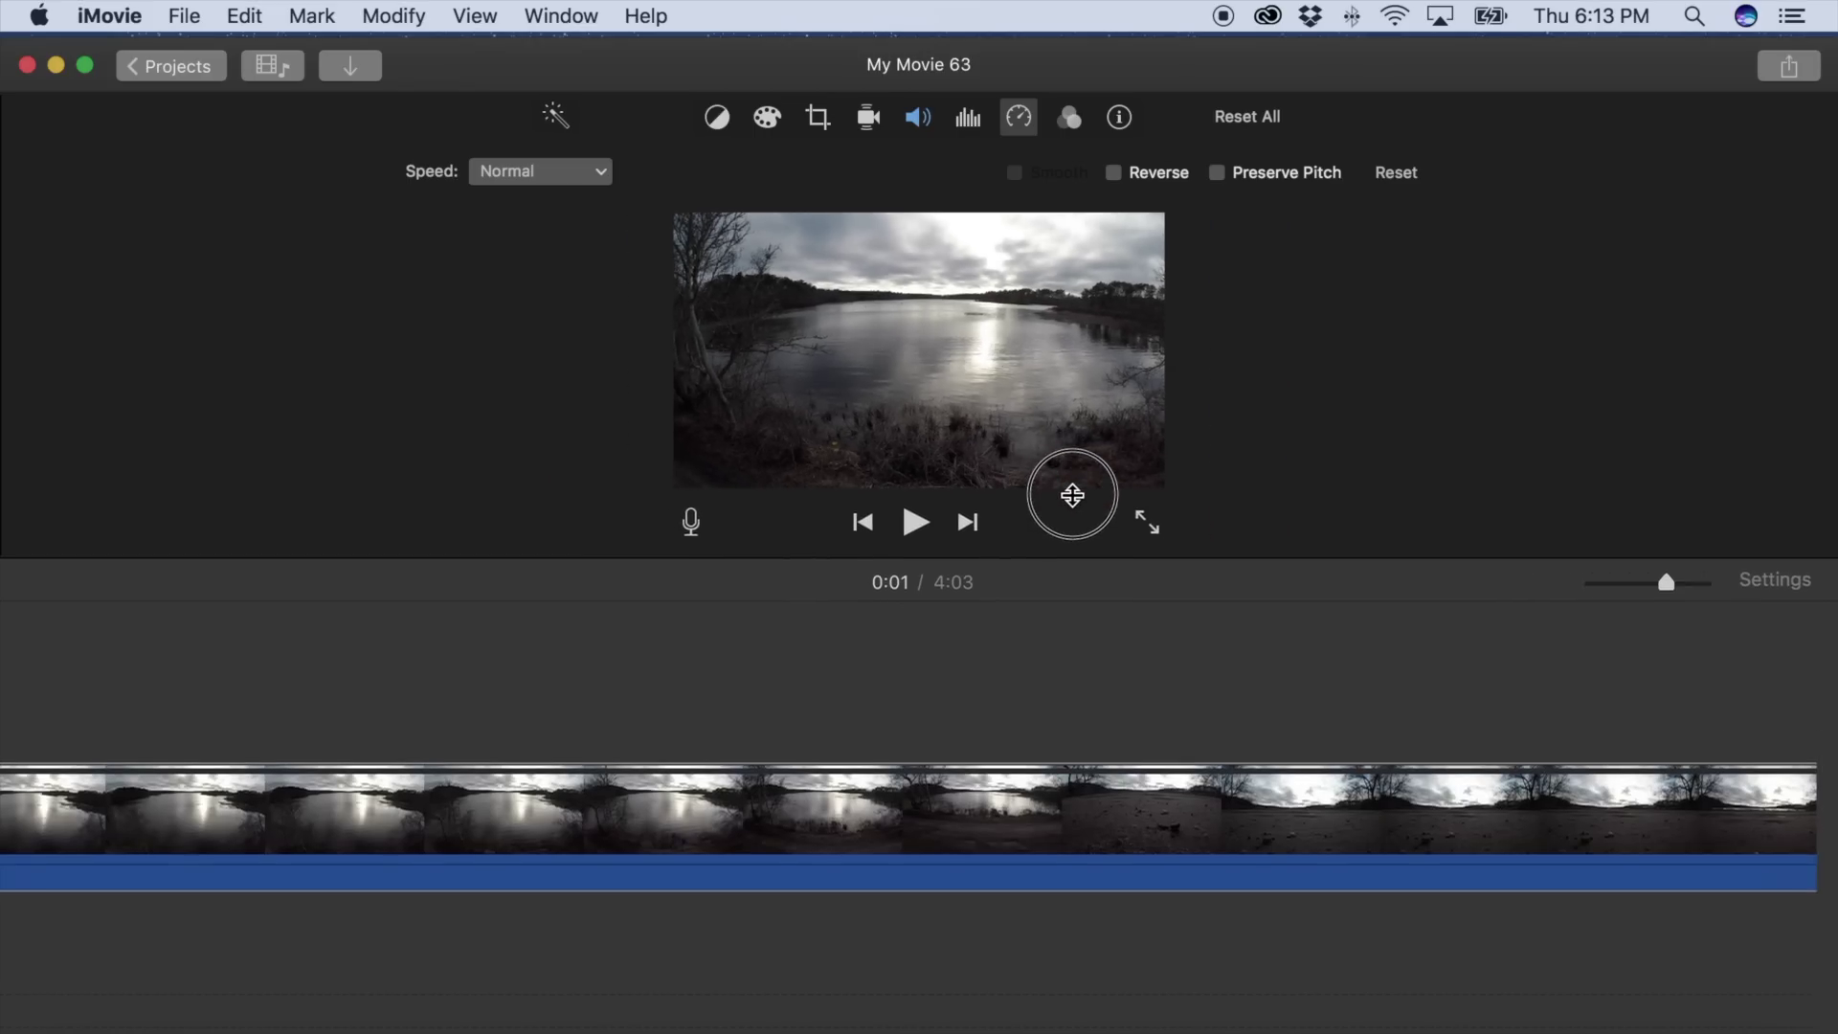